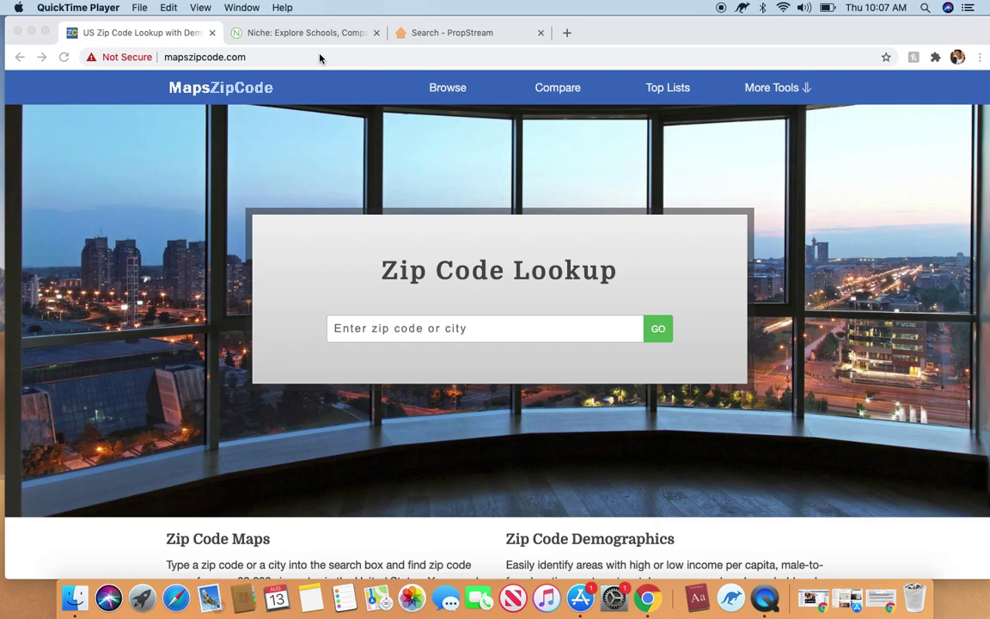
Search the zip code site for 'south carolina' from its search box.
{"action": "left_click", "coordinate": [407, 335]}
{"action": "type", "text": "south"}
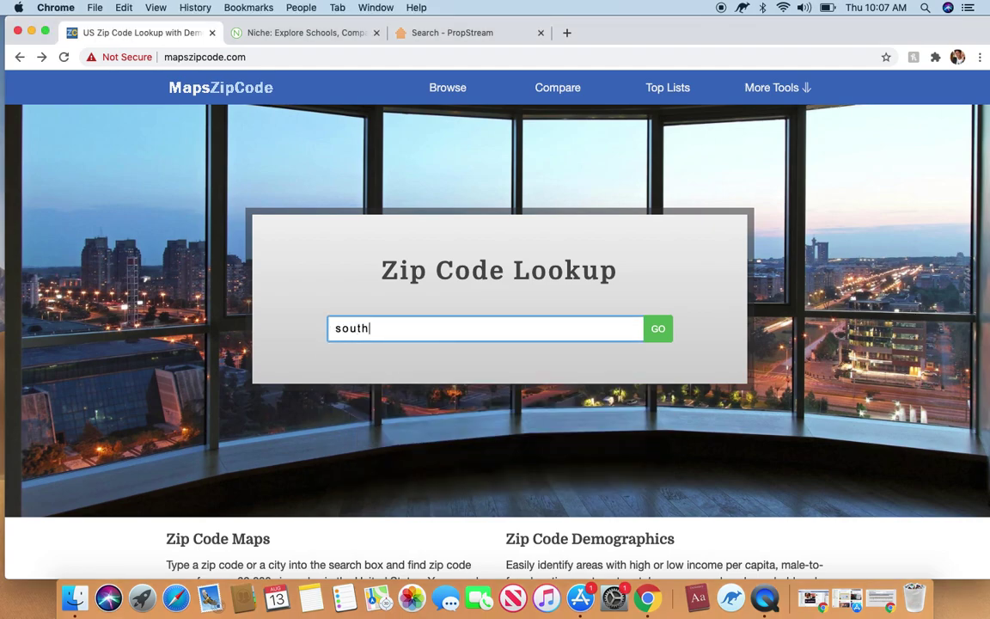
{"action": "type", "text": " carolina"}
{"action": "key", "text": "Return"}
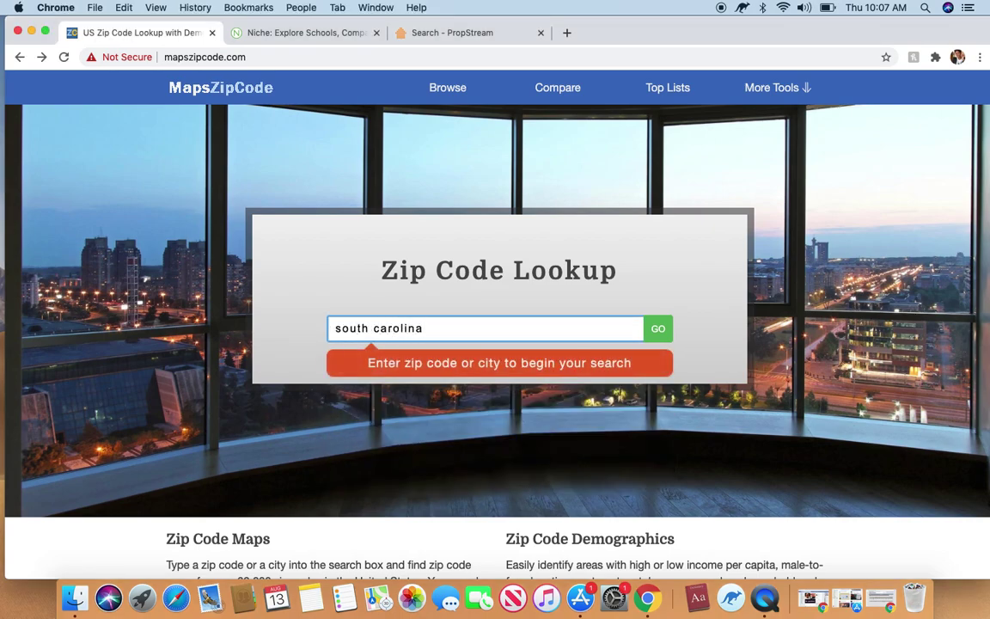
{"action": "left_click", "coordinate": [658, 329]}
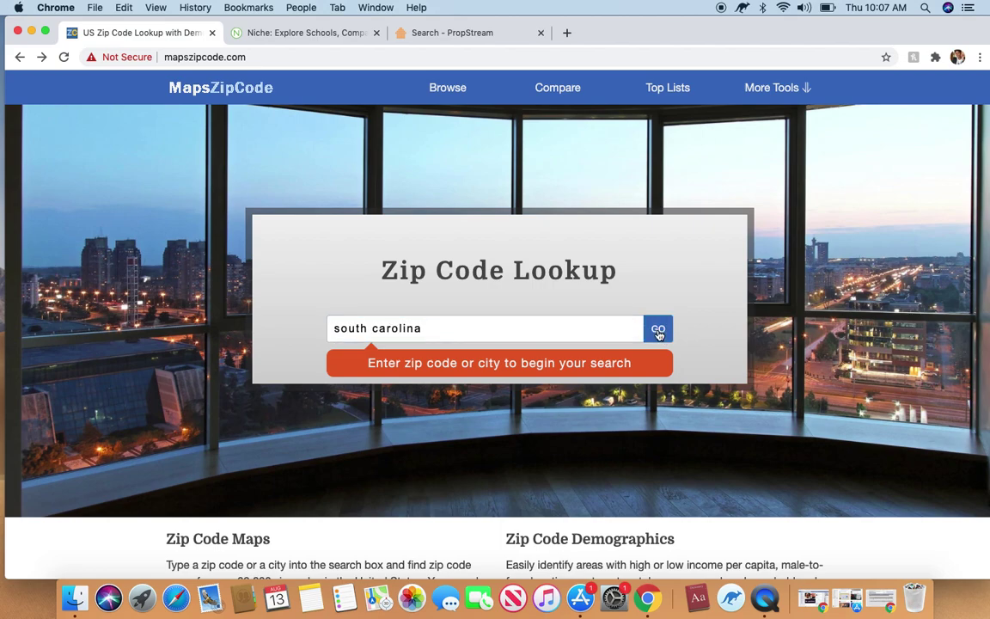
{"action": "left_click_drag", "start_coordinate": [423, 330], "coordinate": [275, 329]}
Browse South Carolina's city list to Clover and open its zip code 29710.
{"action": "left_click", "coordinate": [444, 89]}
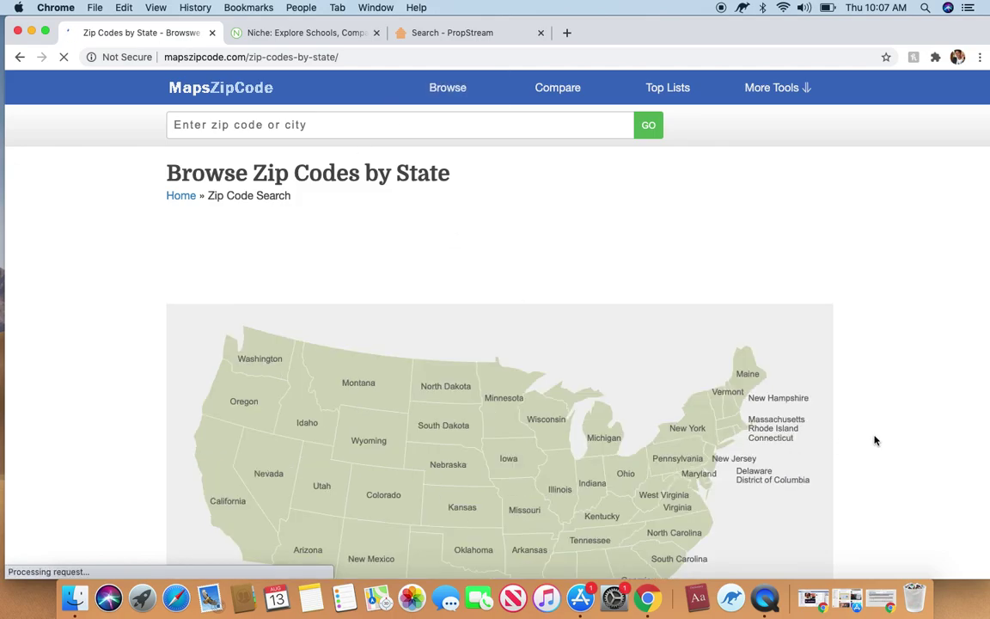
{"action": "scroll", "coordinate": [874, 439], "scroll_direction": "down", "scroll_amount": 3}
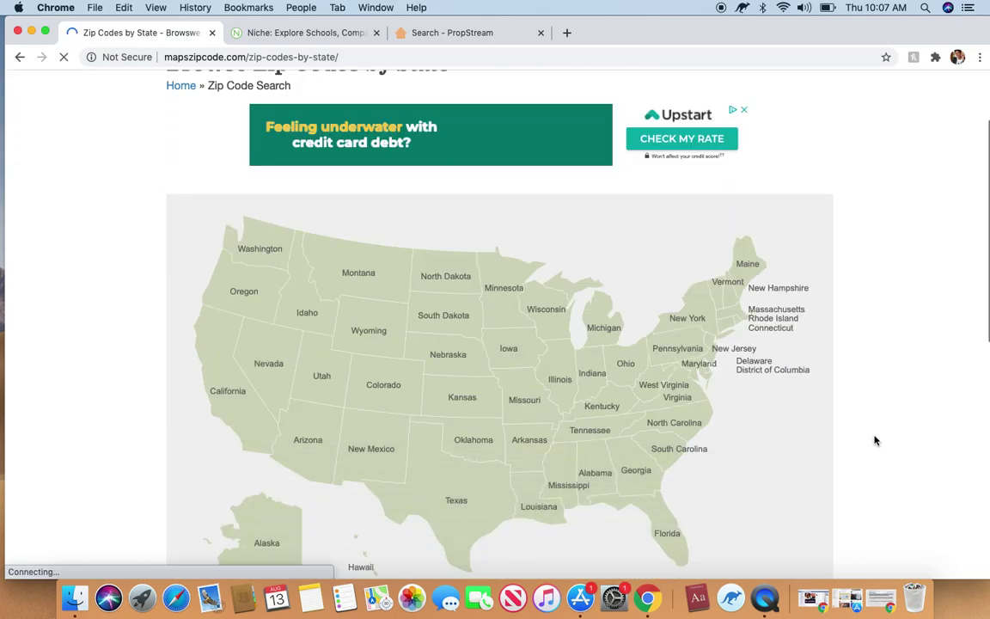
{"action": "left_click", "coordinate": [674, 448]}
{"action": "scroll", "coordinate": [930, 350], "scroll_direction": "down", "scroll_amount": 4}
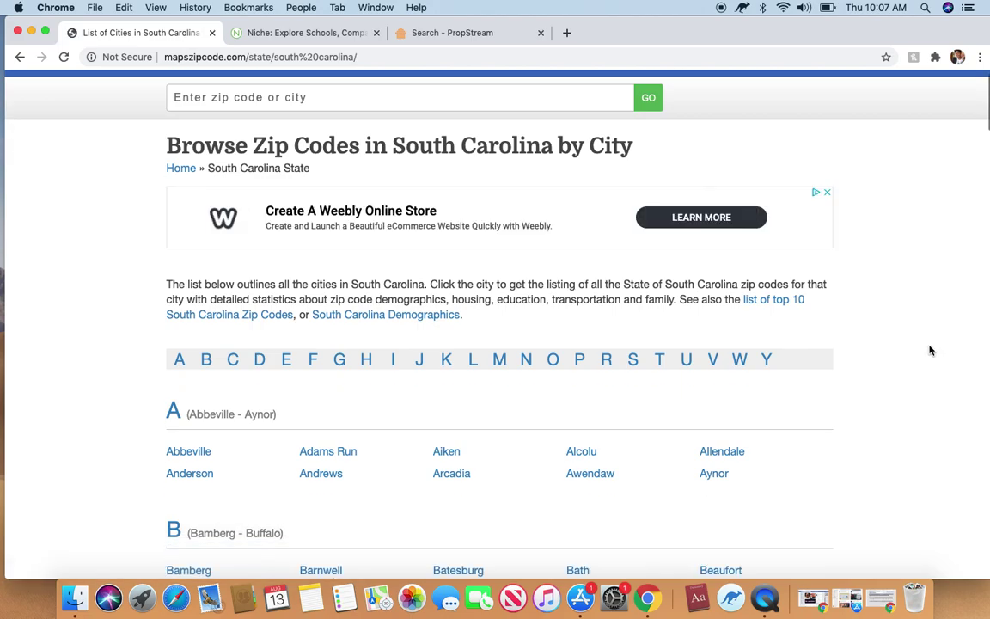
{"action": "scroll", "coordinate": [931, 350], "scroll_direction": "down", "scroll_amount": 8}
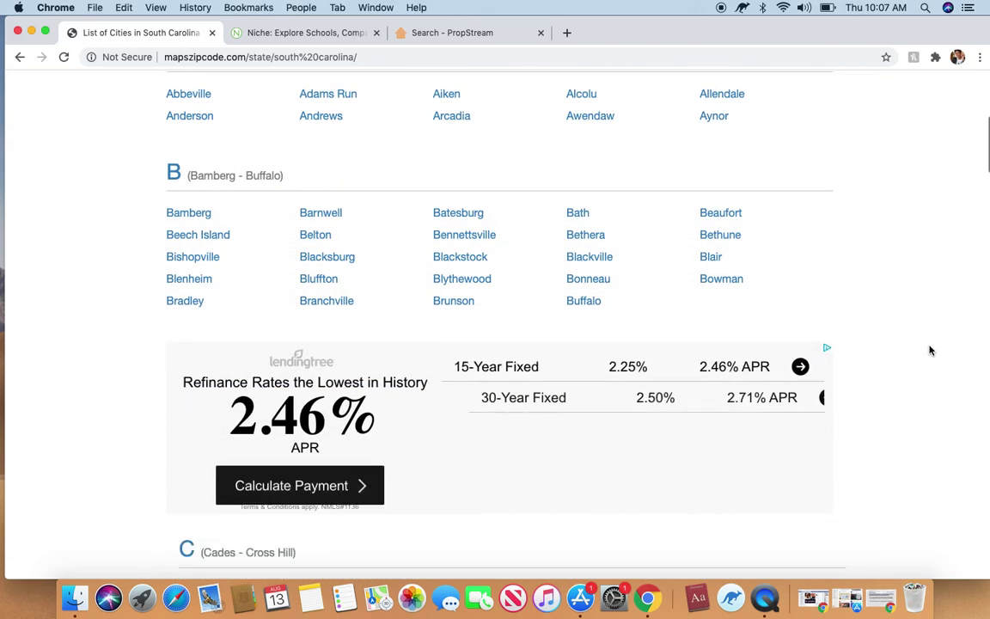
{"action": "scroll", "coordinate": [930, 350], "scroll_direction": "down", "scroll_amount": 6}
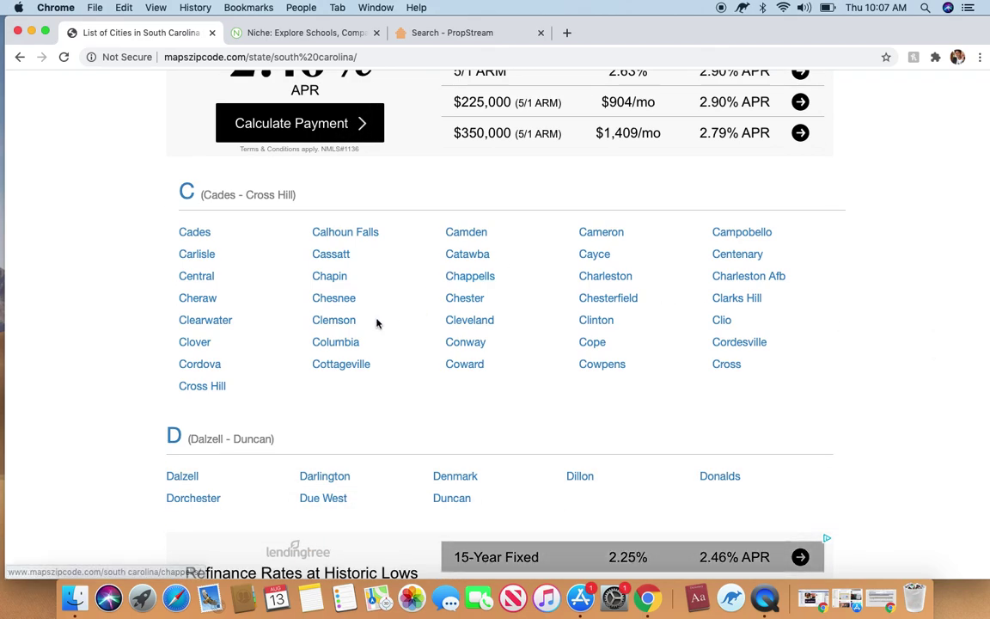
{"action": "left_click", "coordinate": [200, 348]}
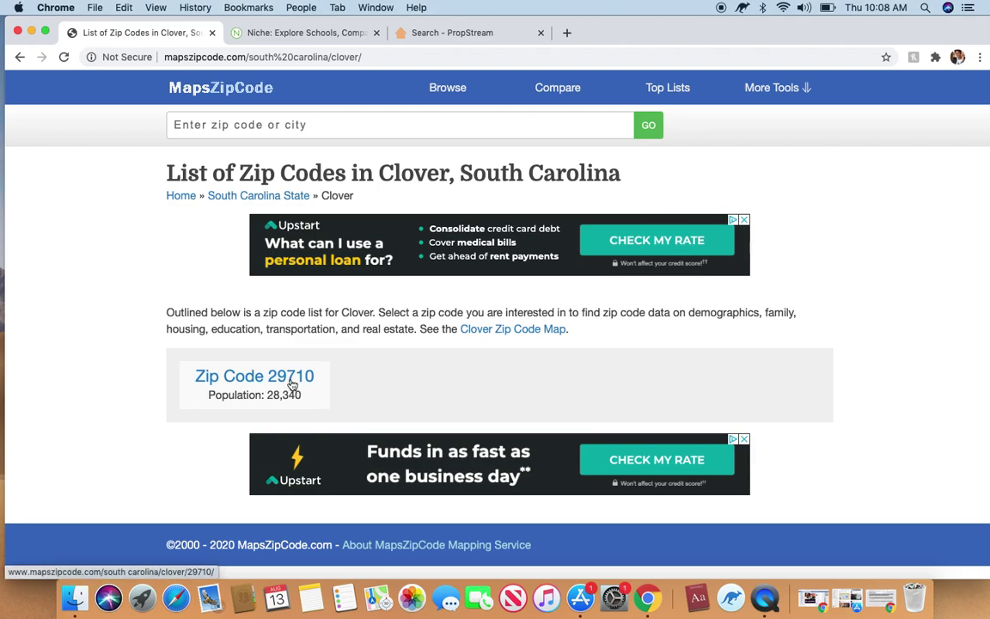
{"action": "left_click", "coordinate": [291, 383]}
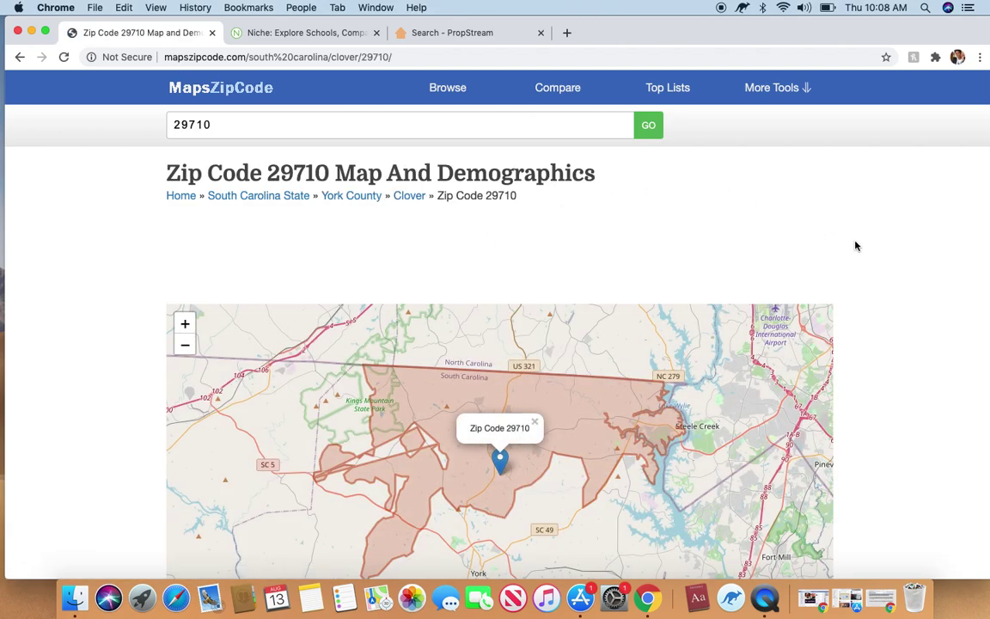
Scroll through the 29710 map, demographics and rankings (population 28,340, median home value $168,300).
{"action": "scroll", "coordinate": [856, 246], "scroll_direction": "down", "scroll_amount": 5}
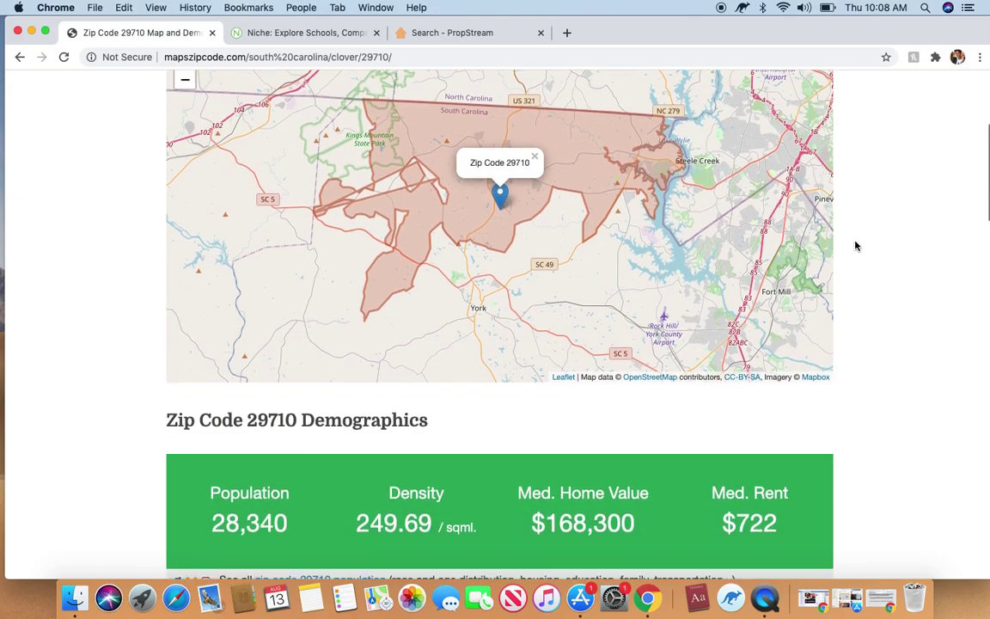
{"action": "scroll", "coordinate": [856, 246], "scroll_direction": "down", "scroll_amount": 3}
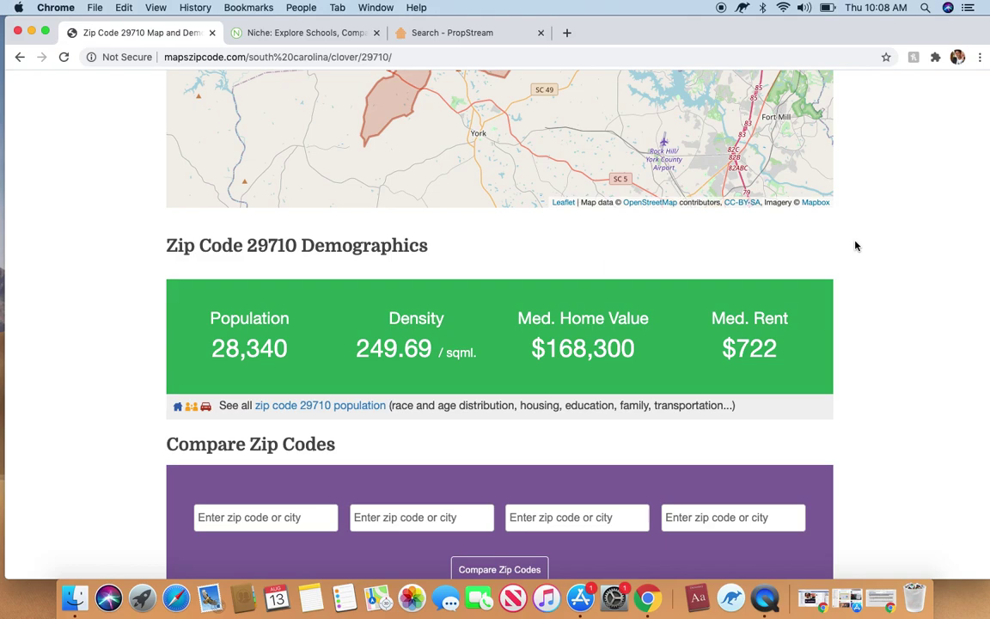
{"action": "scroll", "coordinate": [856, 246], "scroll_direction": "down", "scroll_amount": 1}
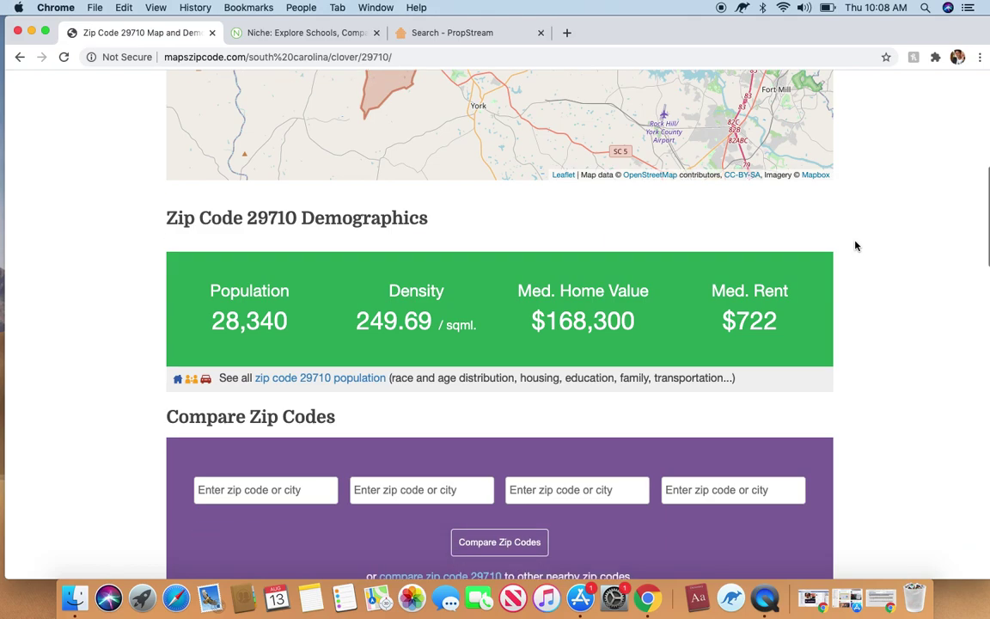
{"action": "scroll", "coordinate": [855, 246], "scroll_direction": "down", "scroll_amount": 1}
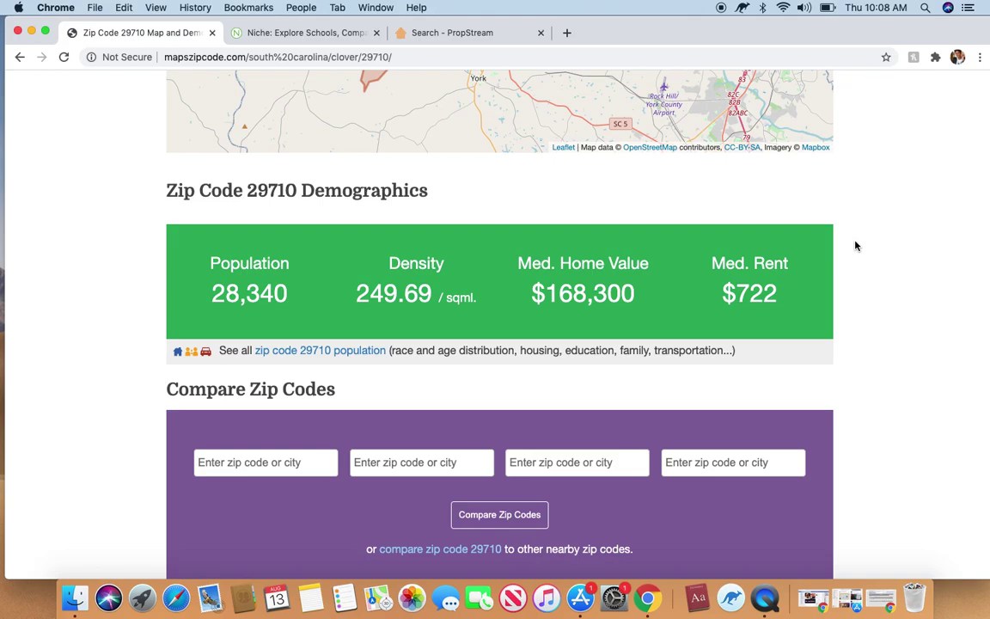
{"action": "scroll", "coordinate": [855, 246], "scroll_direction": "down", "scroll_amount": 5}
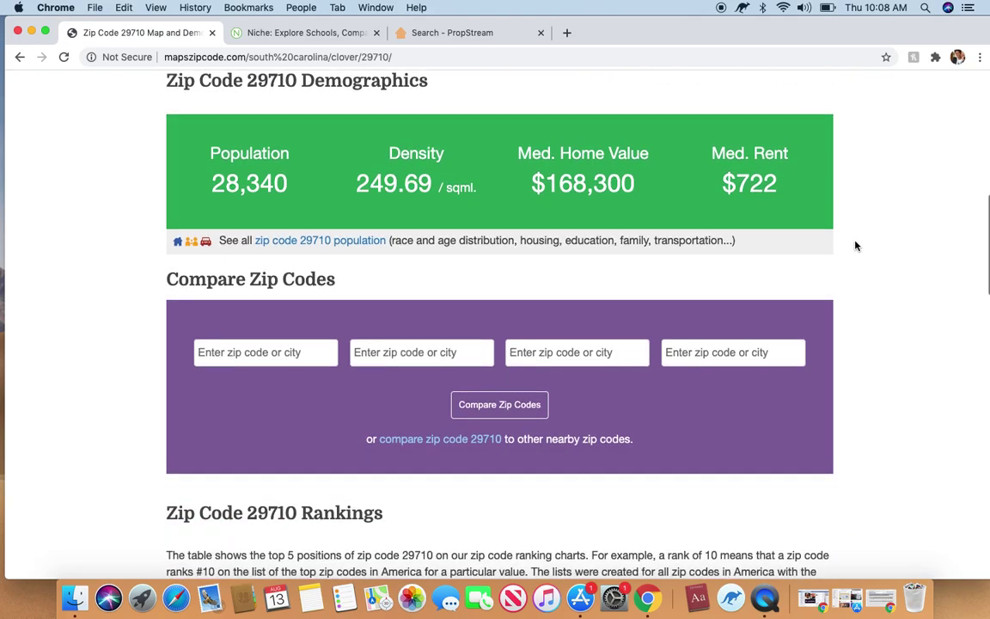
{"action": "scroll", "coordinate": [856, 246], "scroll_direction": "down", "scroll_amount": 5}
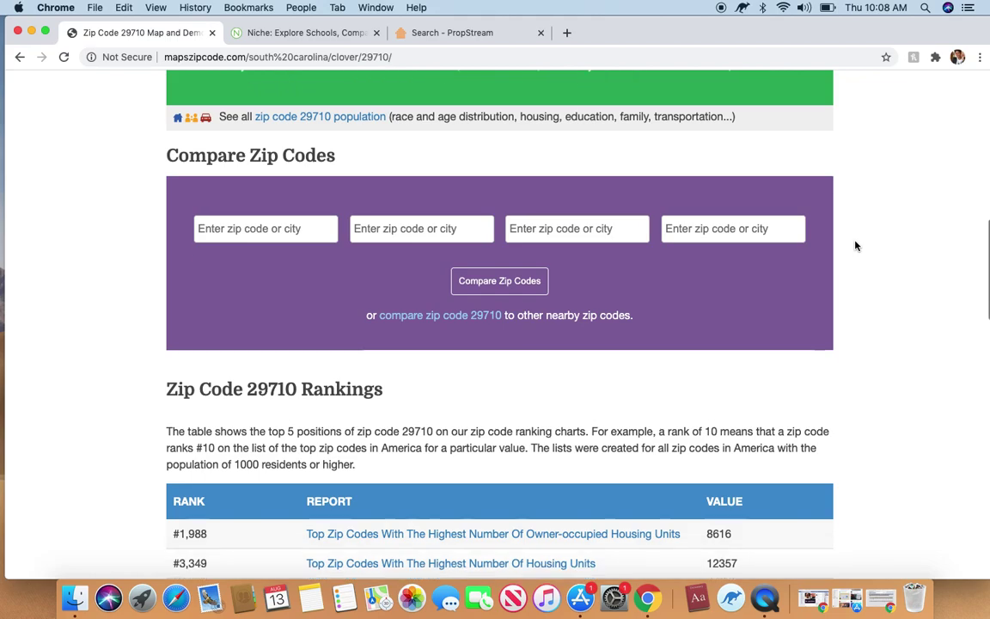
{"action": "scroll", "coordinate": [856, 246], "scroll_direction": "down", "scroll_amount": 1}
{"action": "scroll", "coordinate": [855, 246], "scroll_direction": "up", "scroll_amount": 5}
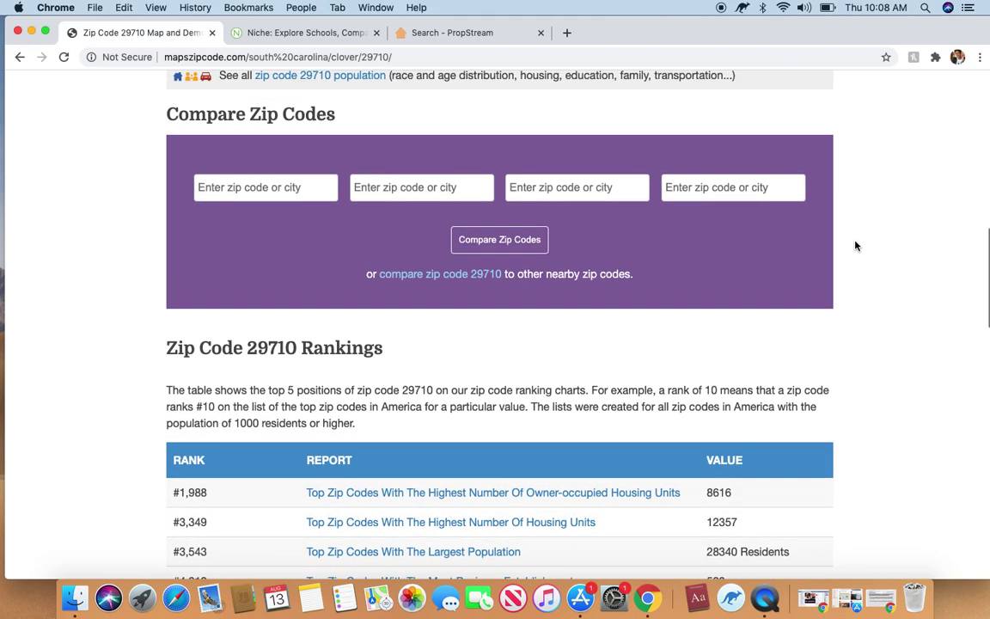
{"action": "scroll", "coordinate": [856, 246], "scroll_direction": "up", "scroll_amount": 8}
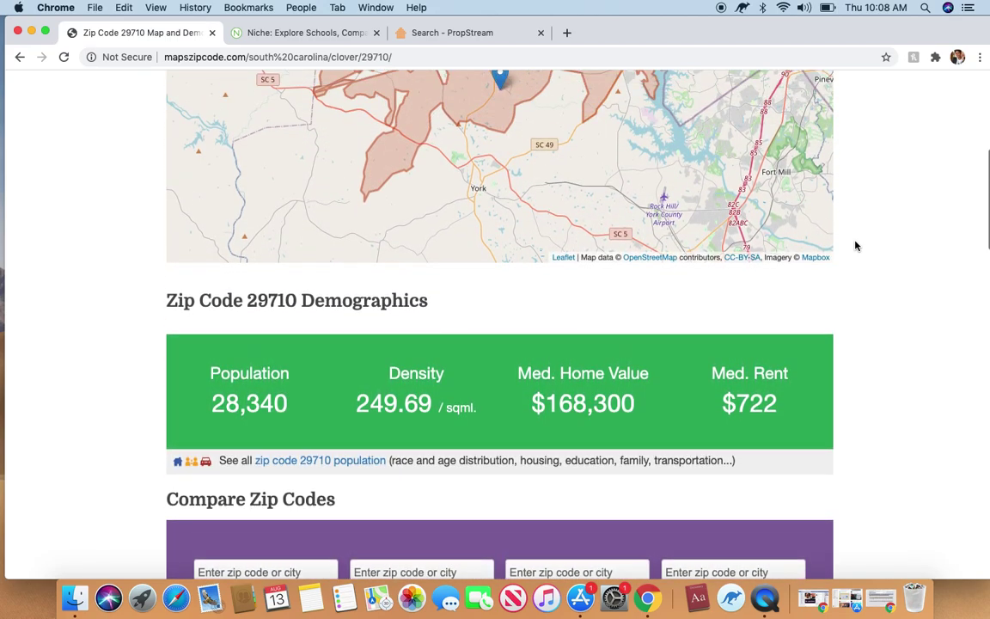
{"action": "scroll", "coordinate": [855, 246], "scroll_direction": "up", "scroll_amount": 2}
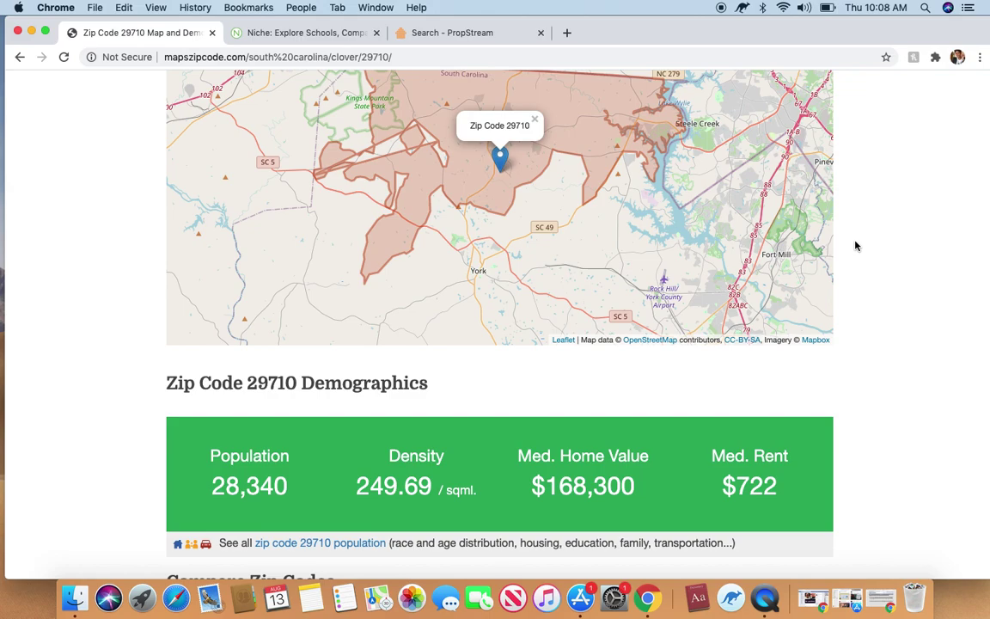
{"action": "scroll", "coordinate": [855, 245], "scroll_direction": "up", "scroll_amount": 1}
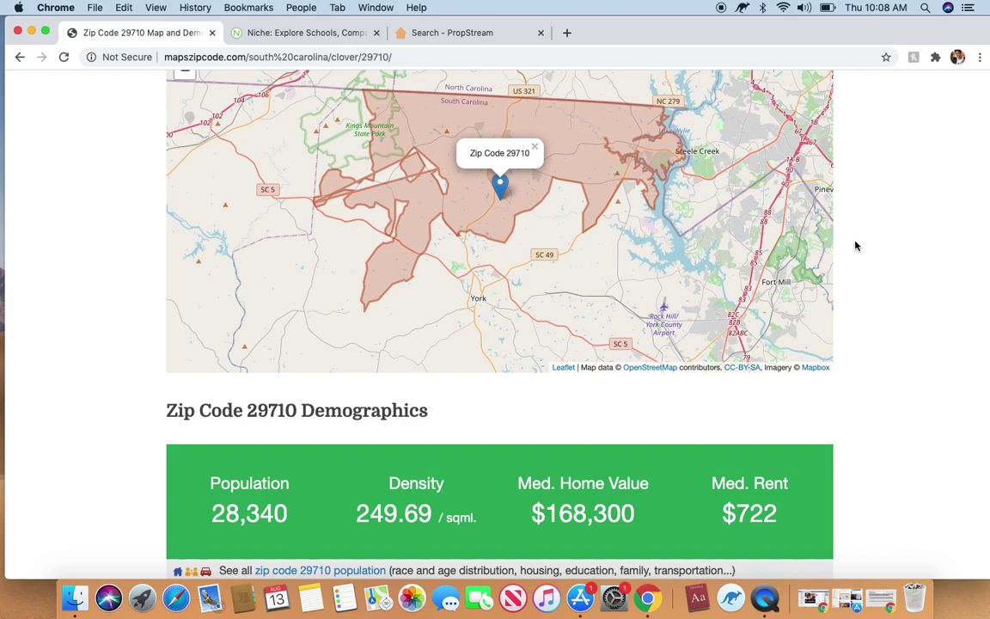
{"action": "scroll", "coordinate": [856, 246], "scroll_direction": "up", "scroll_amount": 1}
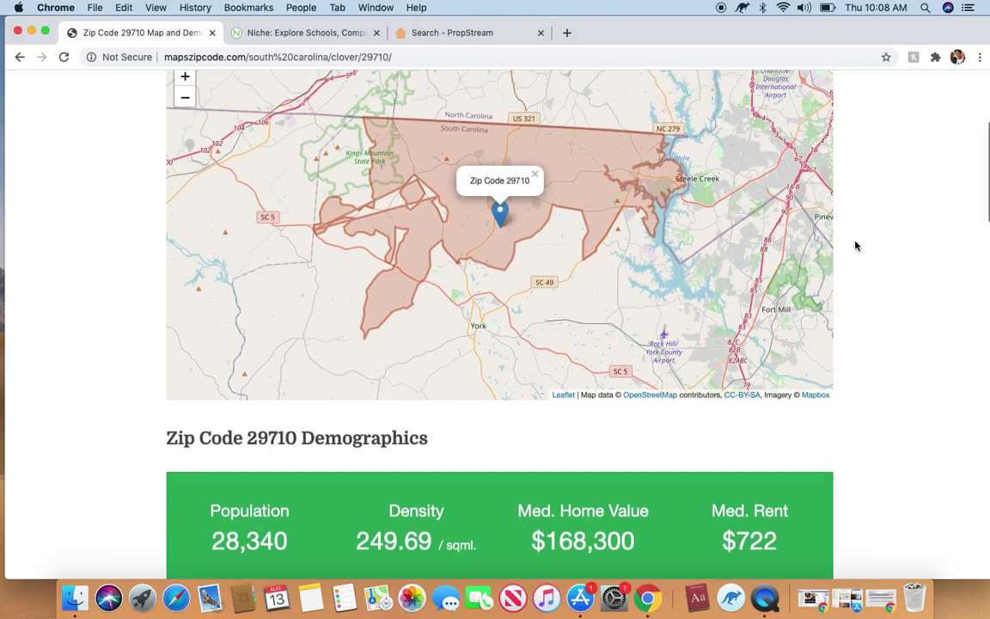
{"action": "left_click", "coordinate": [313, 35]}
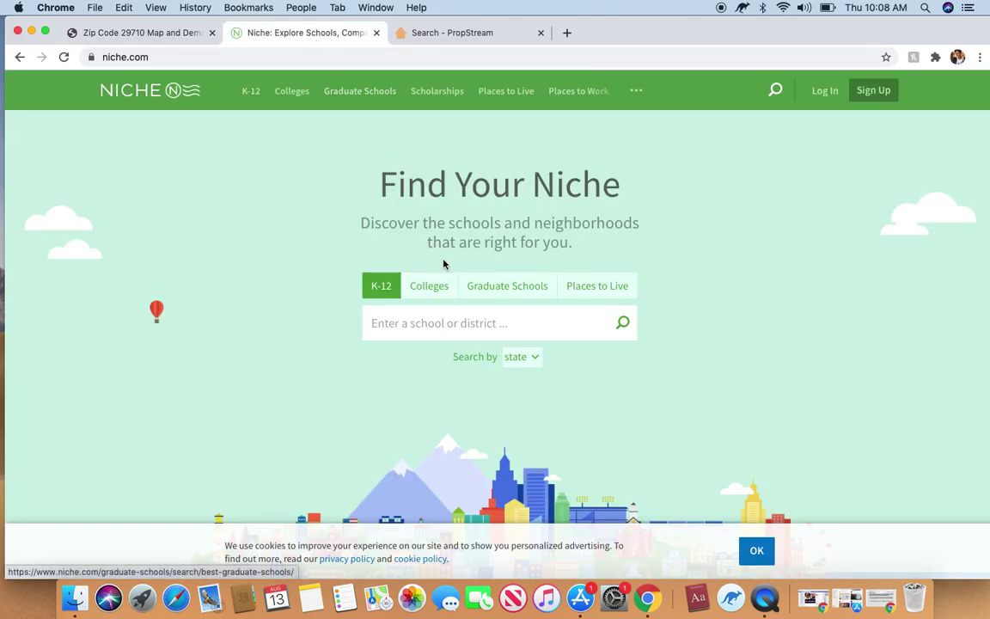
Search Niche's places to live for ZIP 29710.
{"action": "left_click", "coordinate": [592, 286]}
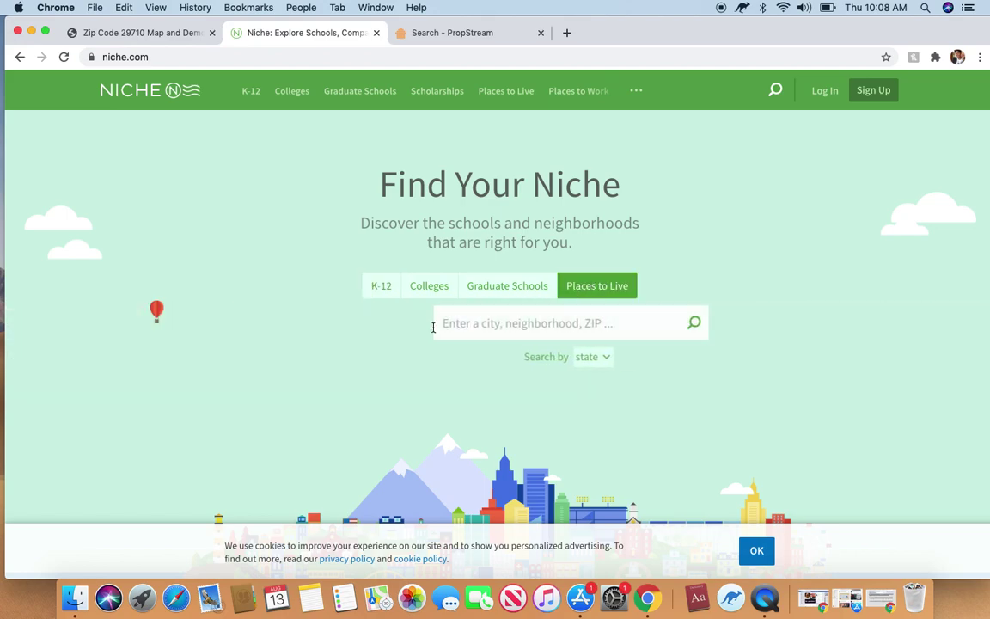
{"action": "left_click", "coordinate": [433, 327]}
{"action": "type", "text": "2971"}
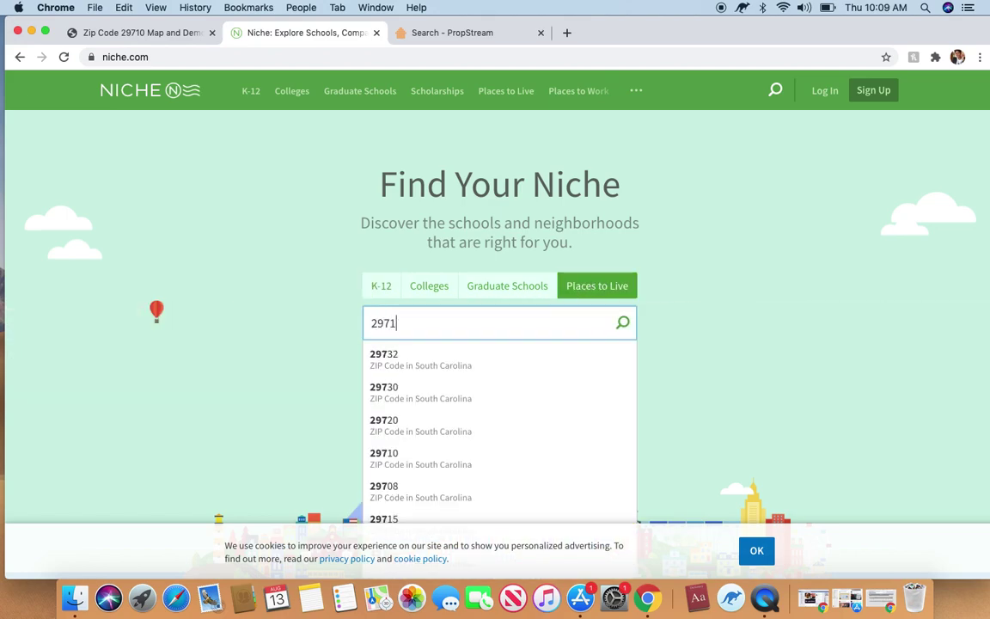
{"action": "type", "text": "0"}
{"action": "key", "text": "Return"}
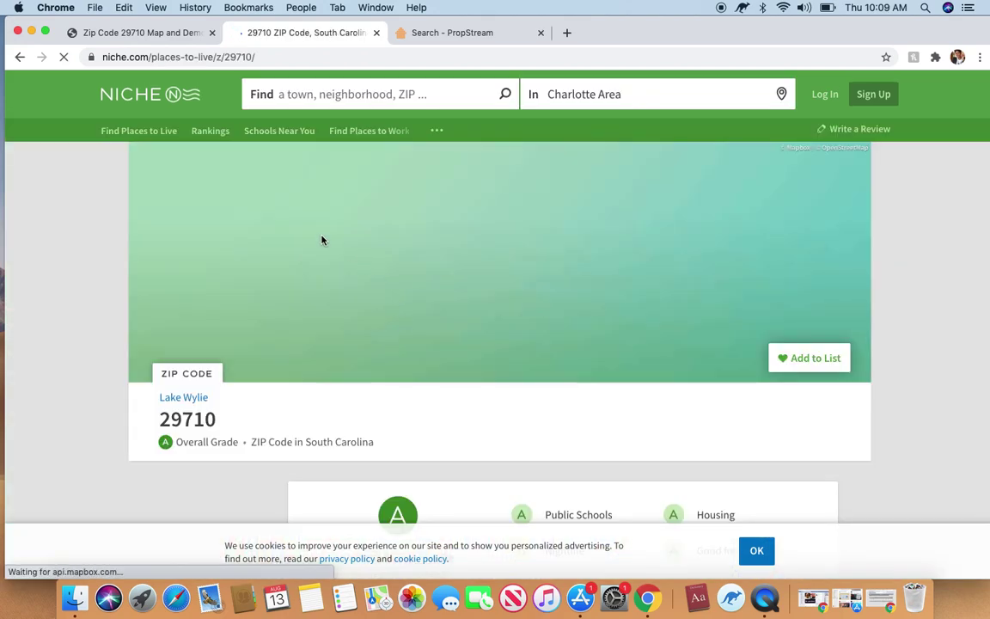
Review the 29710 Real Estate section ($206,400 median home value, 78% owner-occupied), then return to the top.
{"action": "scroll", "coordinate": [86, 352], "scroll_direction": "down", "scroll_amount": 1}
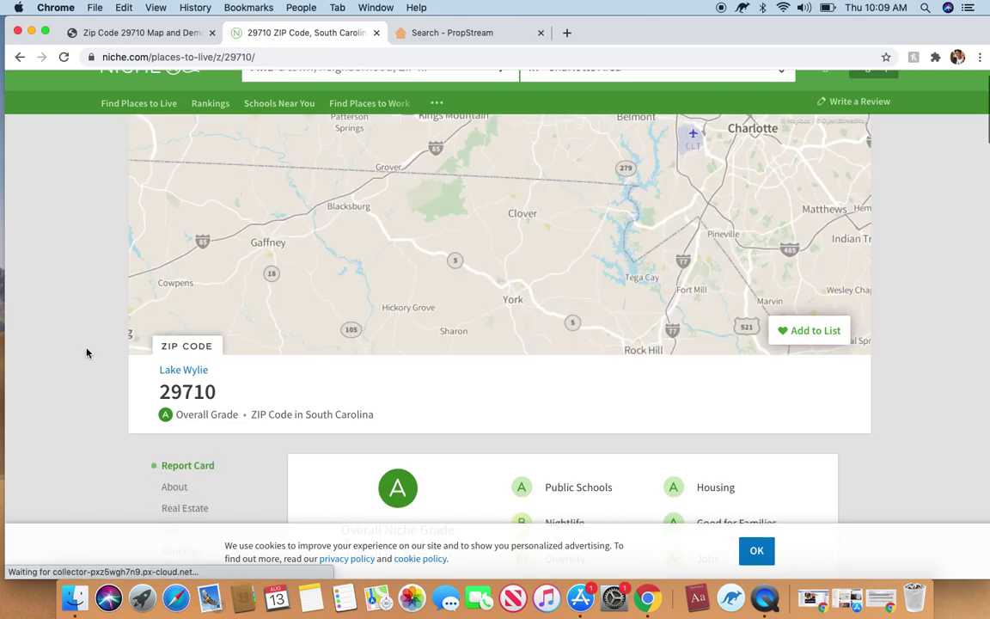
{"action": "scroll", "coordinate": [86, 353], "scroll_direction": "down", "scroll_amount": 5}
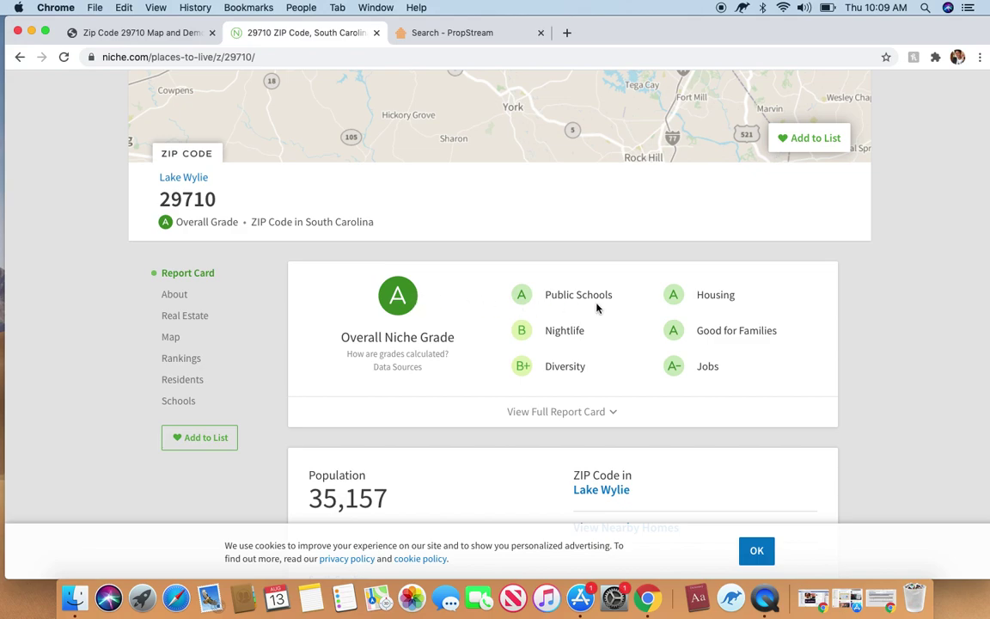
{"action": "scroll", "coordinate": [857, 298], "scroll_direction": "down", "scroll_amount": 7}
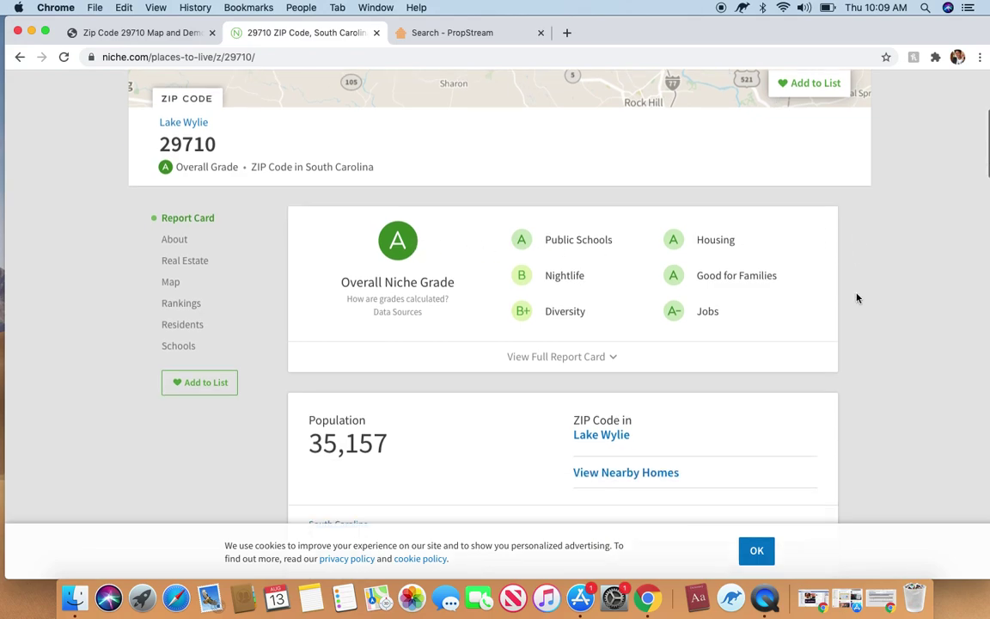
{"action": "scroll", "coordinate": [857, 299], "scroll_direction": "down", "scroll_amount": 5}
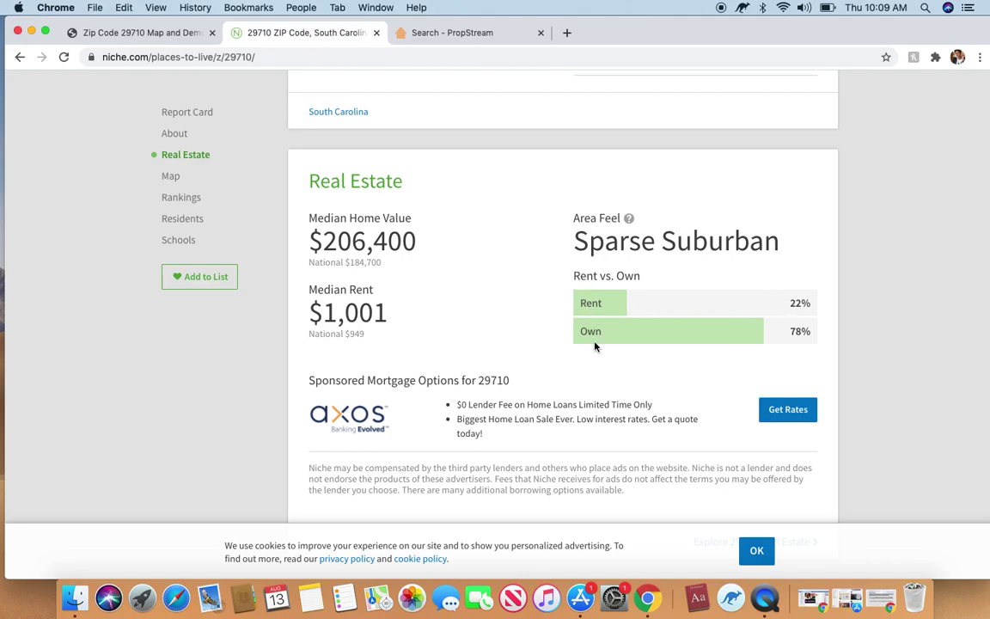
{"action": "scroll", "coordinate": [889, 334], "scroll_direction": "up", "scroll_amount": 3}
{"action": "scroll", "coordinate": [889, 334], "scroll_direction": "up", "scroll_amount": 5}
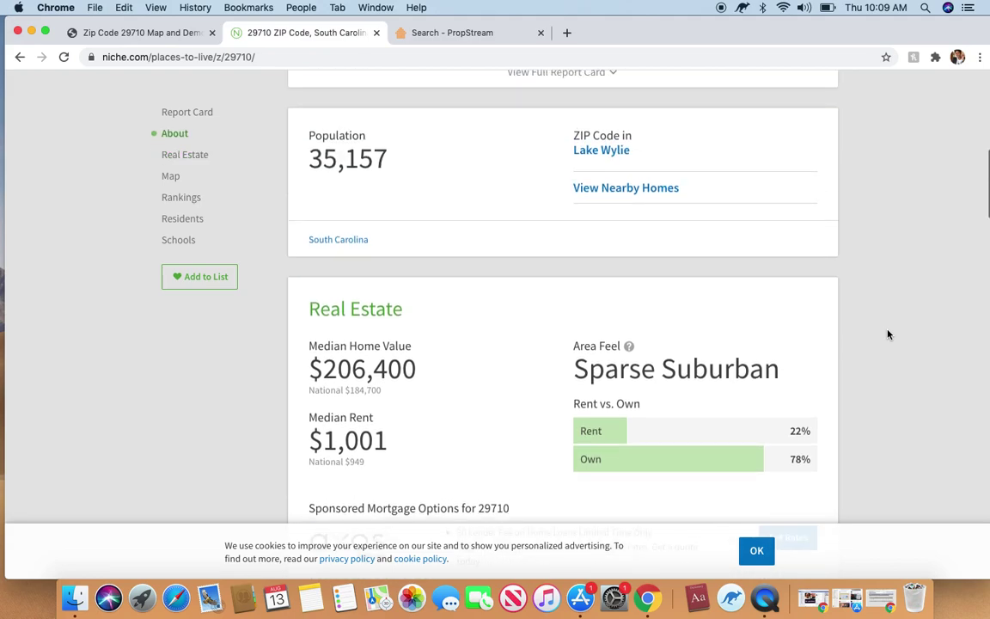
{"action": "scroll", "coordinate": [889, 334], "scroll_direction": "up", "scroll_amount": 5}
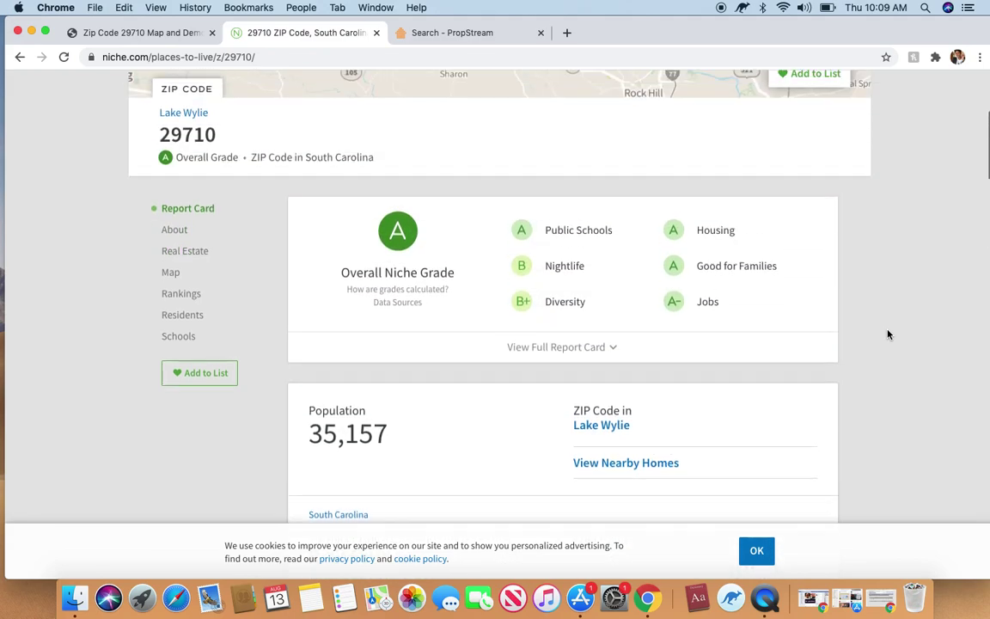
{"action": "scroll", "coordinate": [889, 335], "scroll_direction": "up", "scroll_amount": 3}
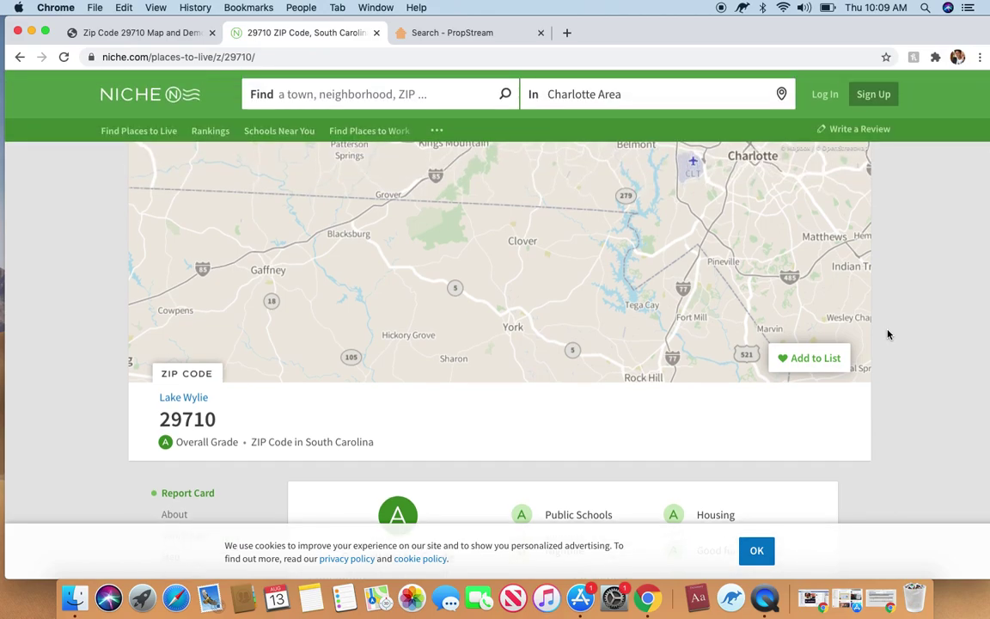
{"action": "scroll", "coordinate": [889, 334], "scroll_direction": "down", "scroll_amount": 1}
{"action": "scroll", "coordinate": [889, 334], "scroll_direction": "up", "scroll_amount": 1}
Browse North Carolina's cities down to Gastonia to list its zip codes 28052, 28054 and 28056.
{"action": "left_click", "coordinate": [153, 36]}
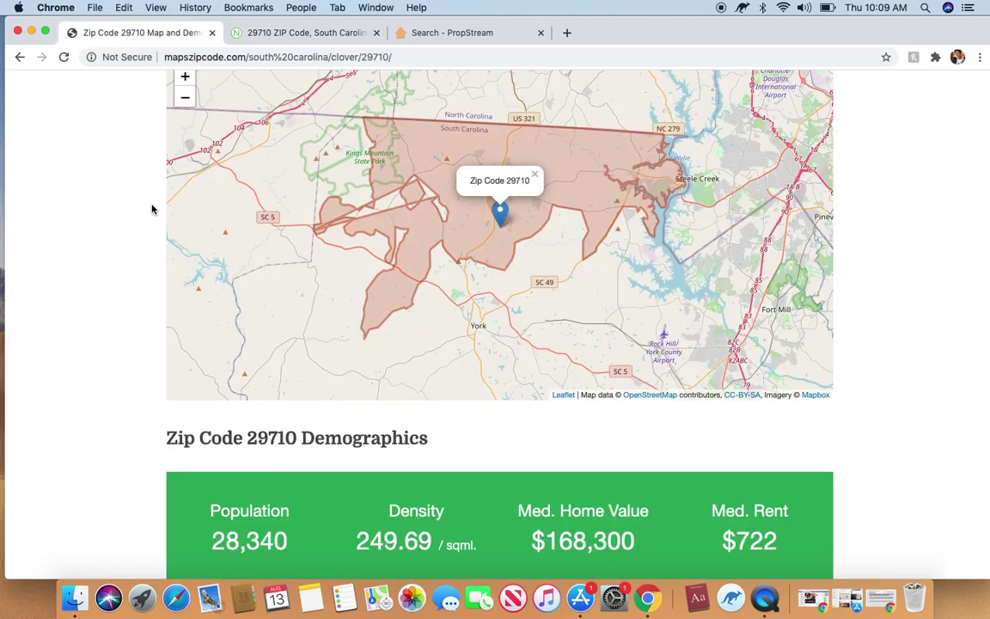
{"action": "scroll", "coordinate": [151, 209], "scroll_direction": "up", "scroll_amount": 5}
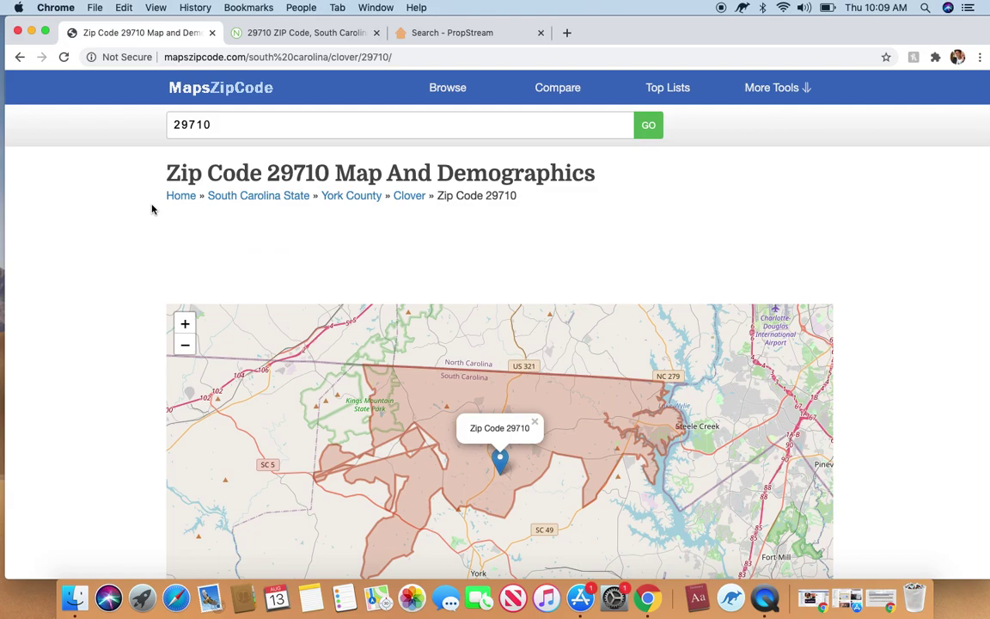
{"action": "left_click", "coordinate": [435, 99]}
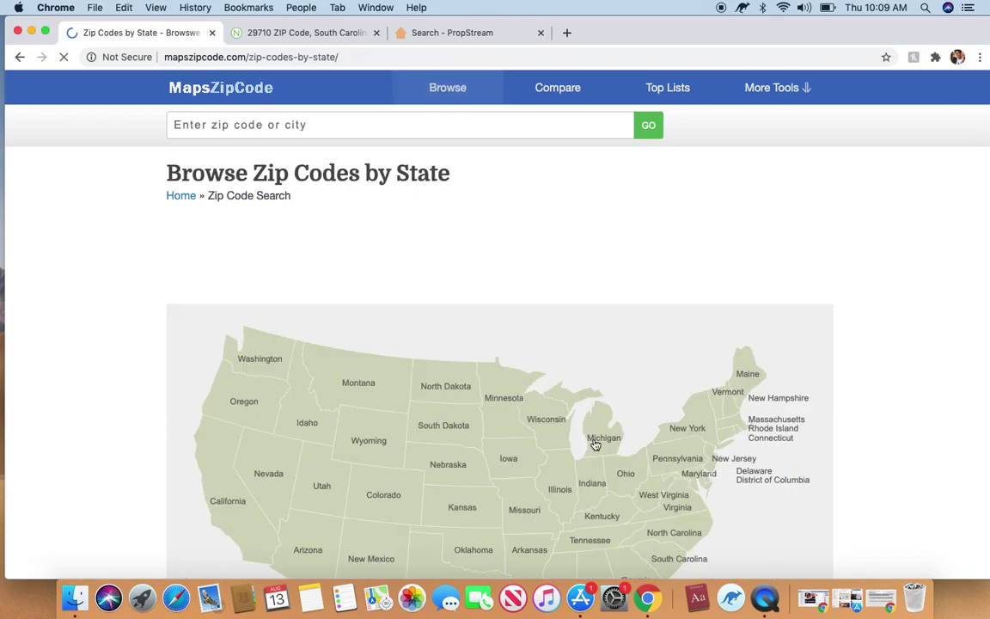
{"action": "left_click", "coordinate": [685, 537]}
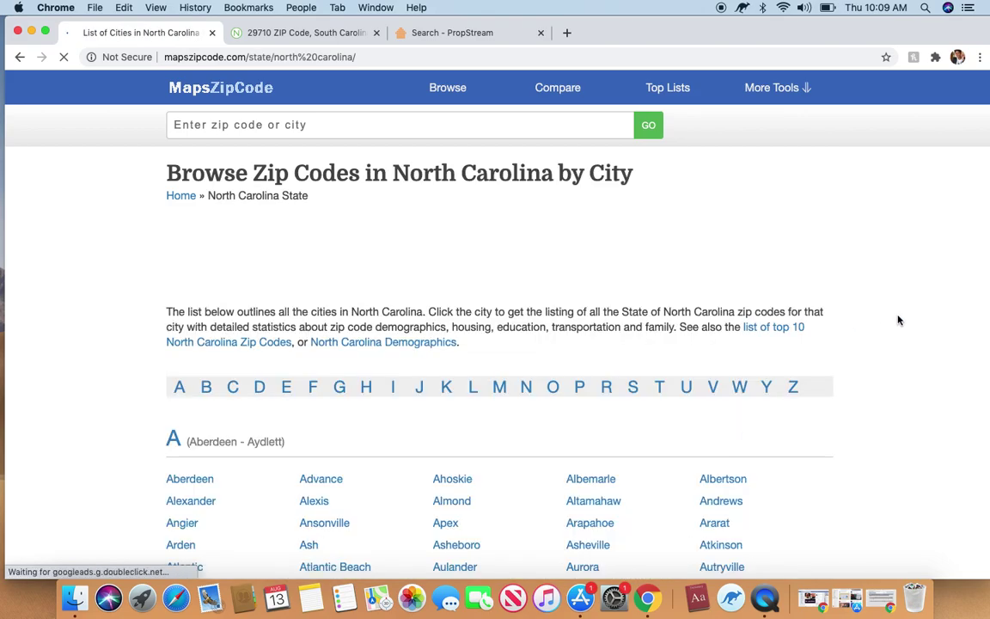
{"action": "scroll", "coordinate": [899, 320], "scroll_direction": "down", "scroll_amount": 5}
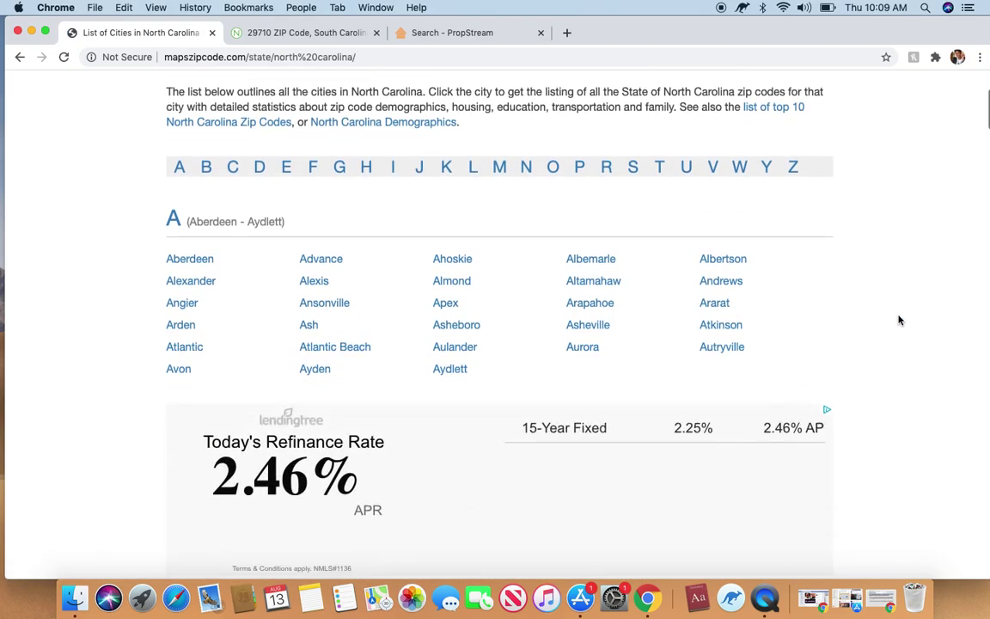
{"action": "scroll", "coordinate": [898, 320], "scroll_direction": "down", "scroll_amount": 4}
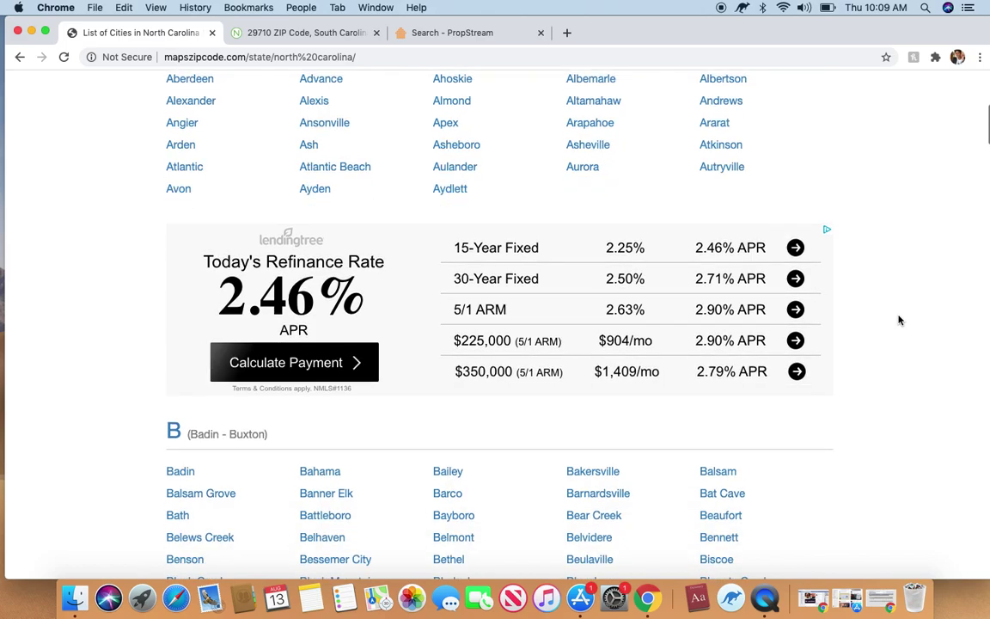
{"action": "scroll", "coordinate": [898, 320], "scroll_direction": "down", "scroll_amount": 11}
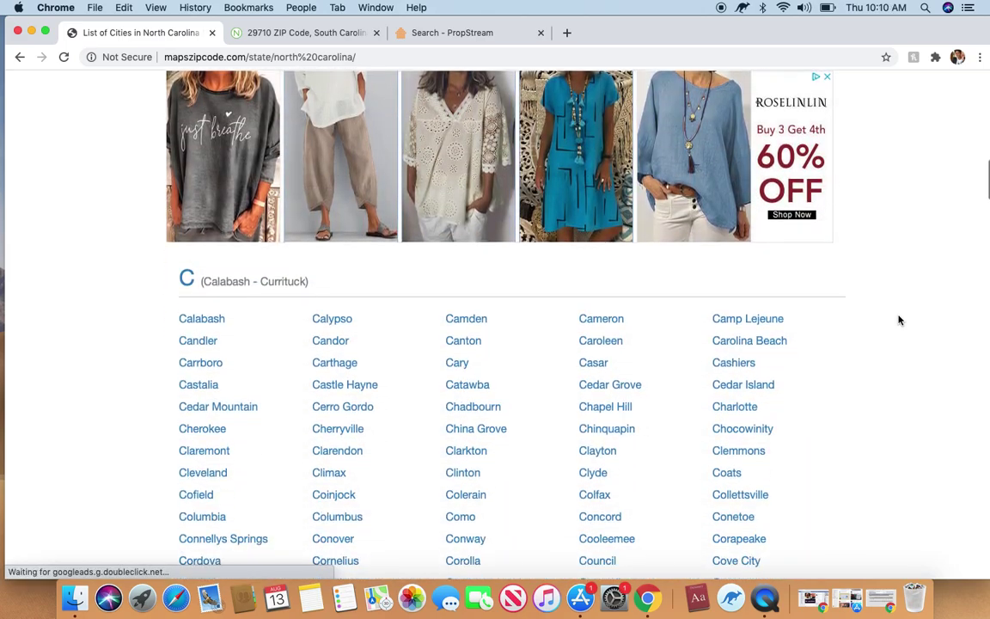
{"action": "scroll", "coordinate": [899, 320], "scroll_direction": "down", "scroll_amount": 15}
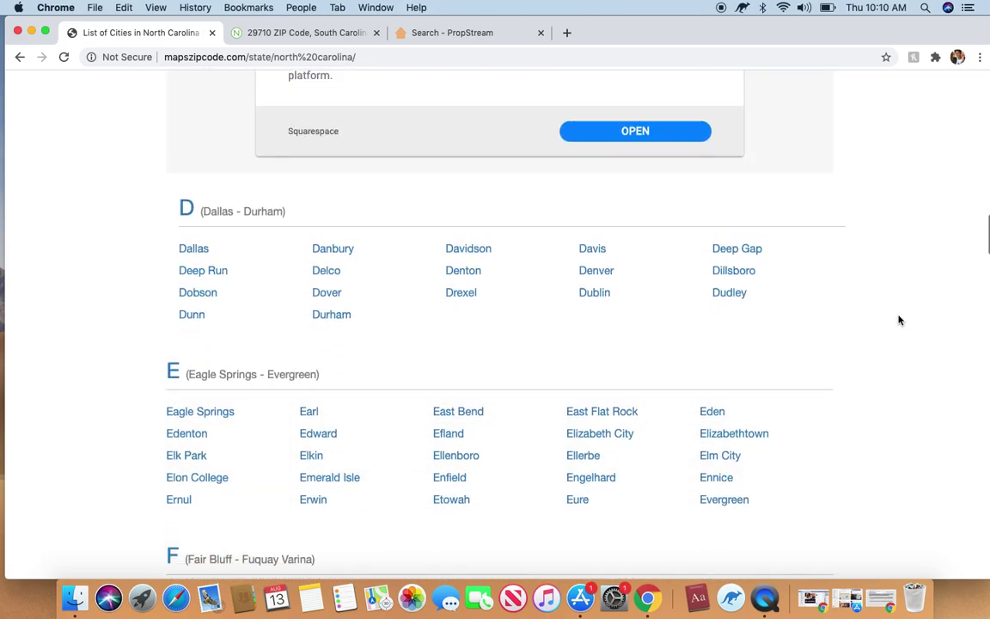
{"action": "scroll", "coordinate": [899, 319], "scroll_direction": "down", "scroll_amount": 10}
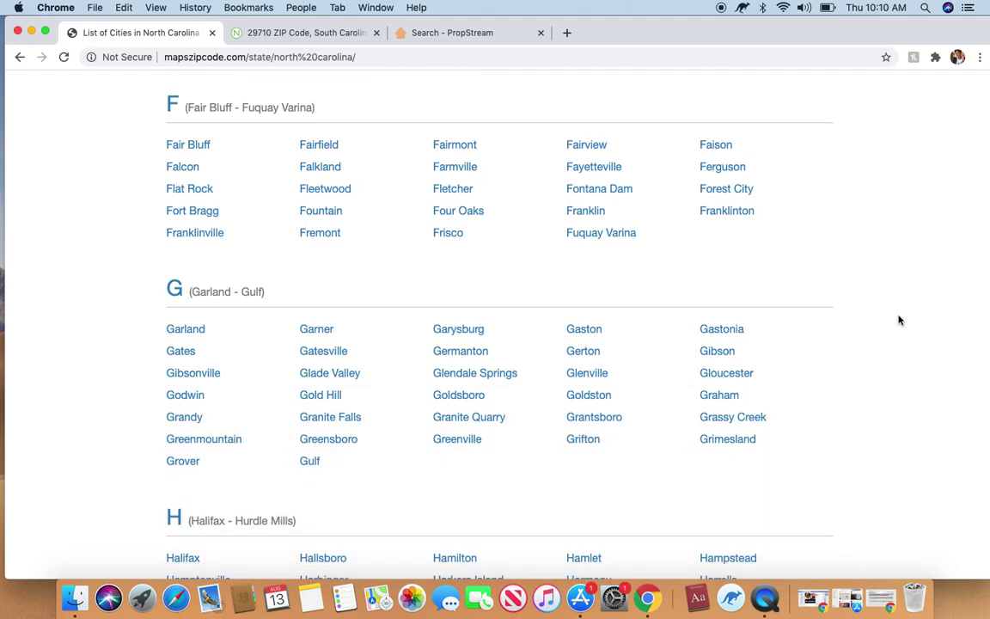
{"action": "scroll", "coordinate": [899, 320], "scroll_direction": "down", "scroll_amount": 4}
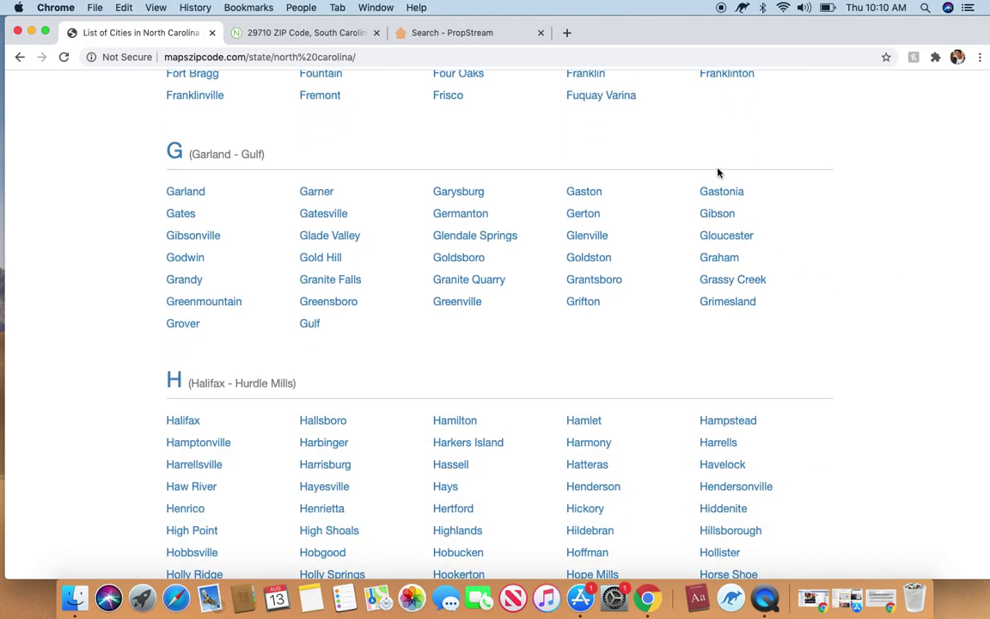
{"action": "left_click", "coordinate": [721, 191]}
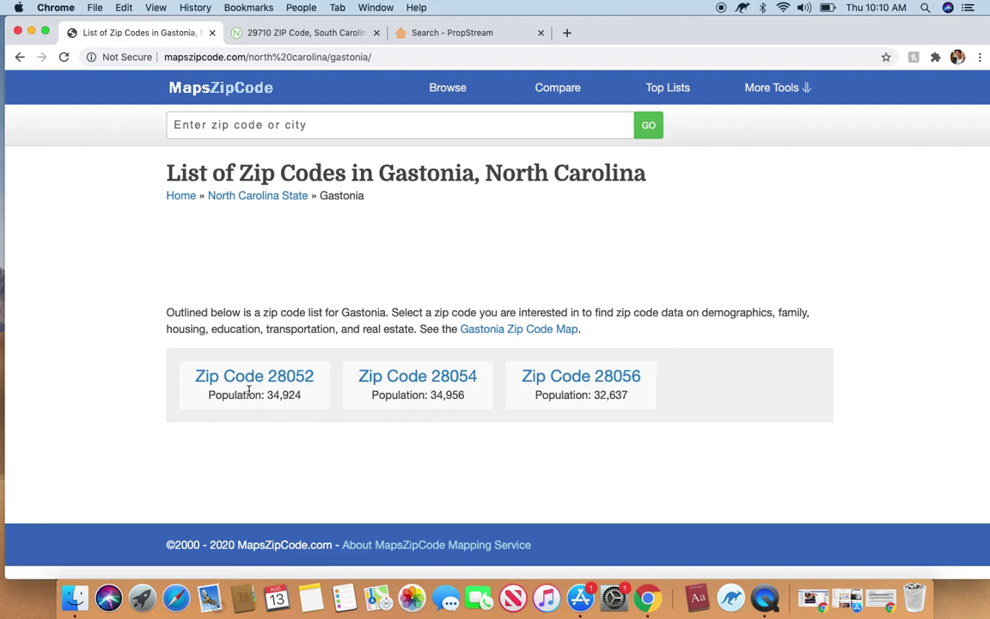
Review zip 28052's demographics: population 34,924, $96,300 median home value, $725 median rent.
{"action": "left_click", "coordinate": [303, 378]}
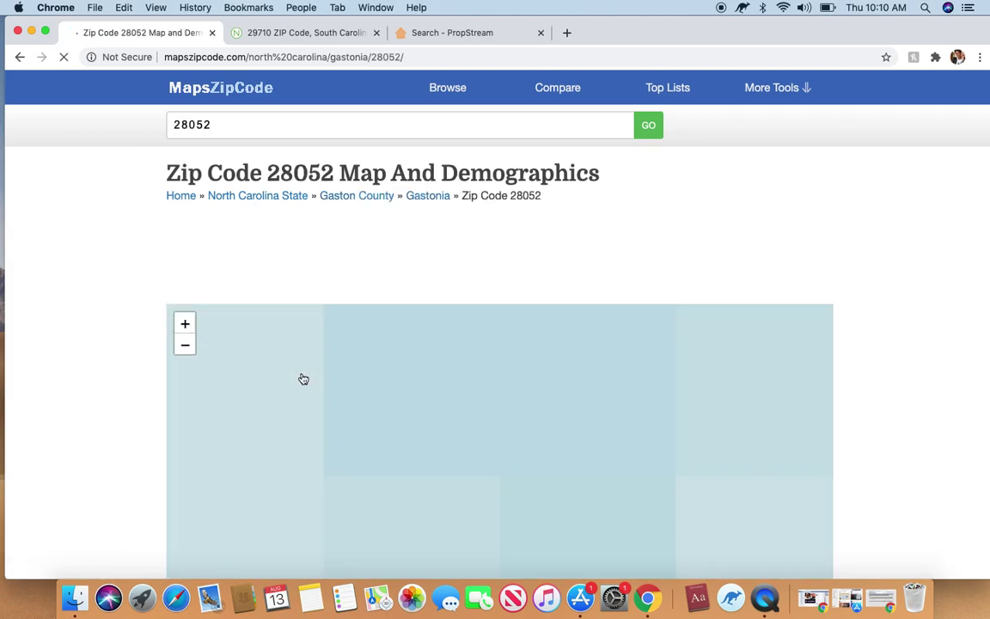
{"action": "scroll", "coordinate": [834, 226], "scroll_direction": "down", "scroll_amount": 5}
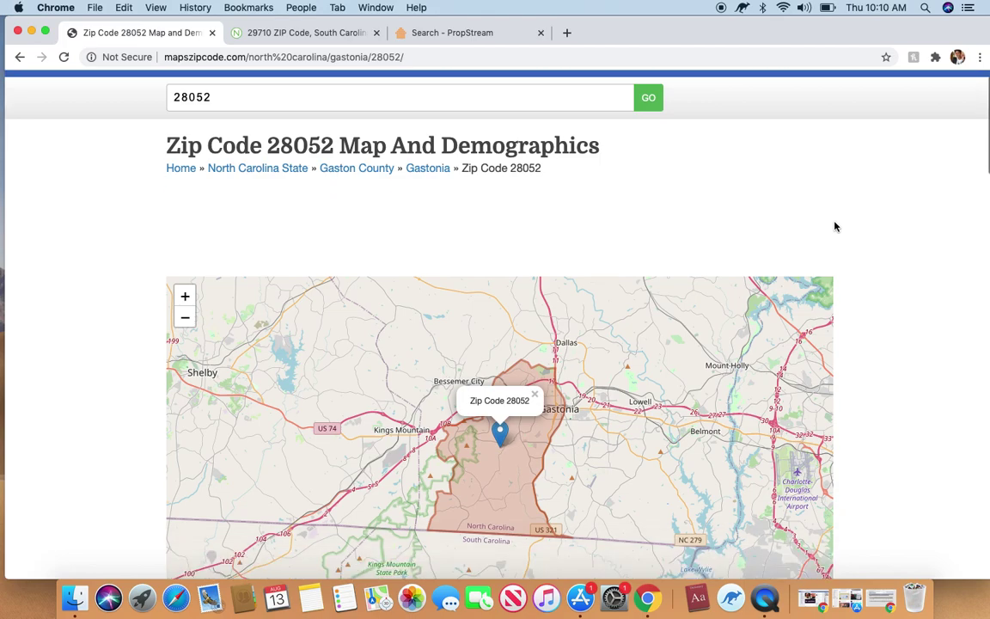
{"action": "scroll", "coordinate": [834, 226], "scroll_direction": "down", "scroll_amount": 4}
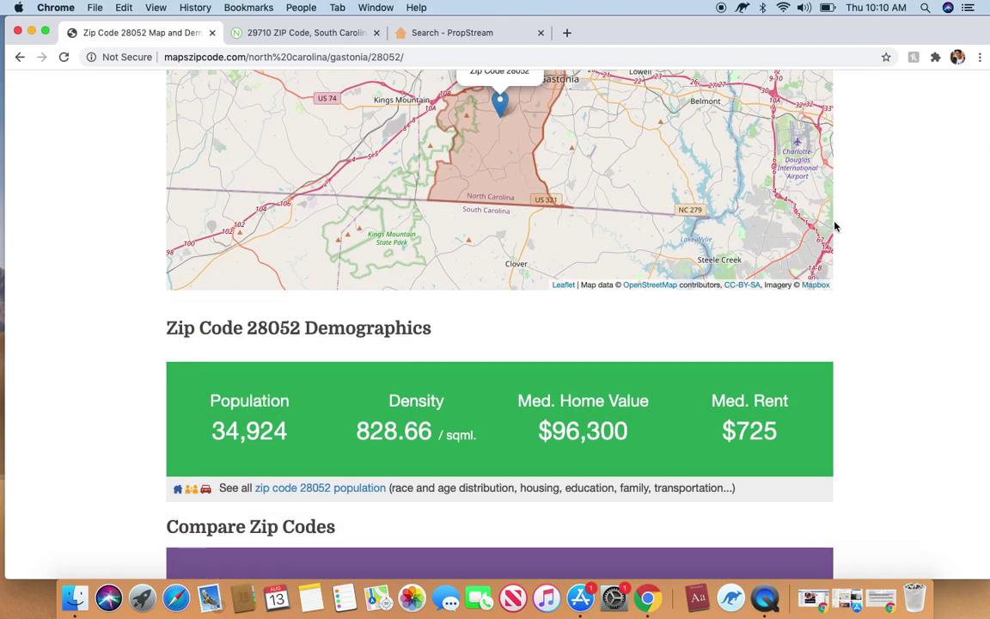
{"action": "scroll", "coordinate": [833, 226], "scroll_direction": "down", "scroll_amount": 1}
{"action": "scroll", "coordinate": [834, 226], "scroll_direction": "down", "scroll_amount": 1}
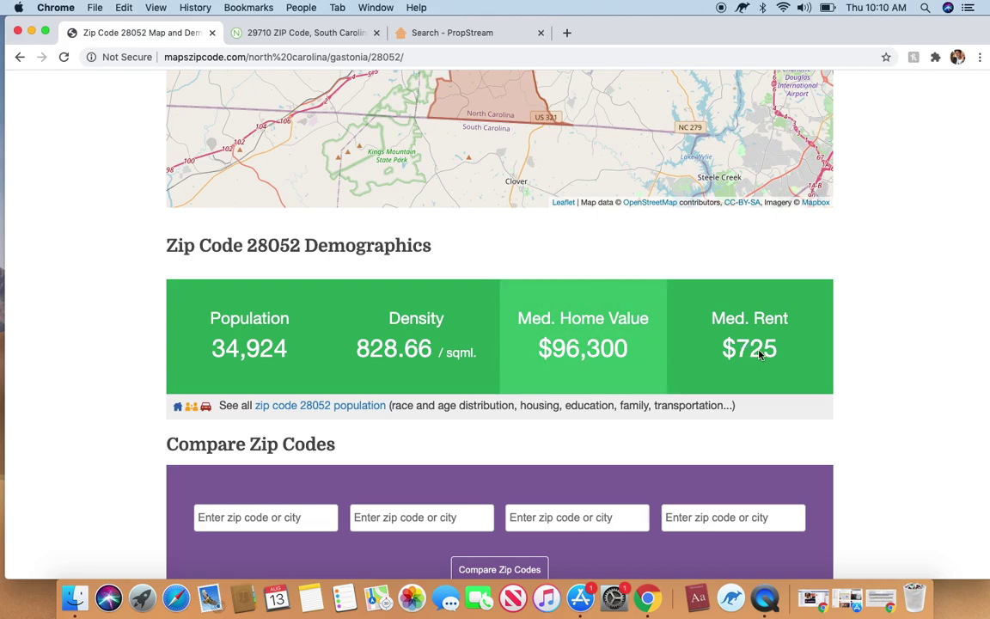
{"action": "scroll", "coordinate": [915, 327], "scroll_direction": "down", "scroll_amount": 4}
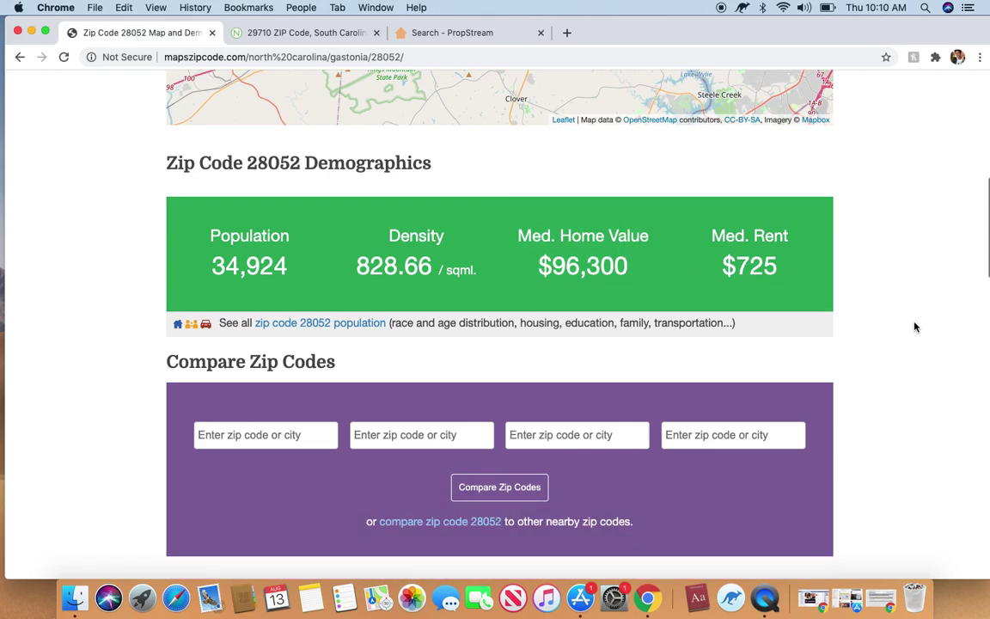
{"action": "scroll", "coordinate": [915, 327], "scroll_direction": "down", "scroll_amount": 8}
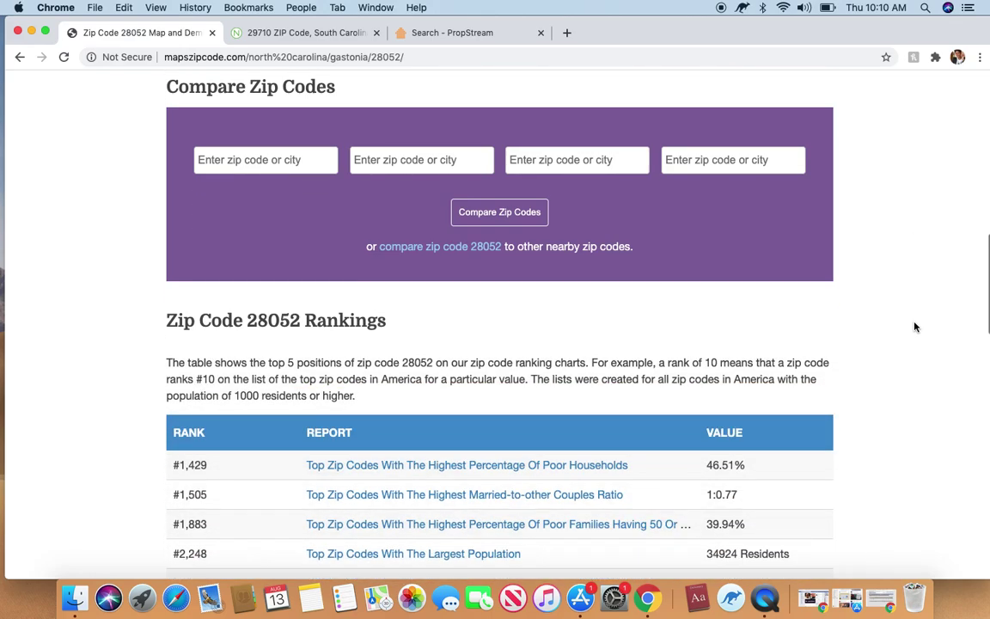
{"action": "scroll", "coordinate": [915, 327], "scroll_direction": "up", "scroll_amount": 2}
{"action": "scroll", "coordinate": [915, 327], "scroll_direction": "down", "scroll_amount": 2}
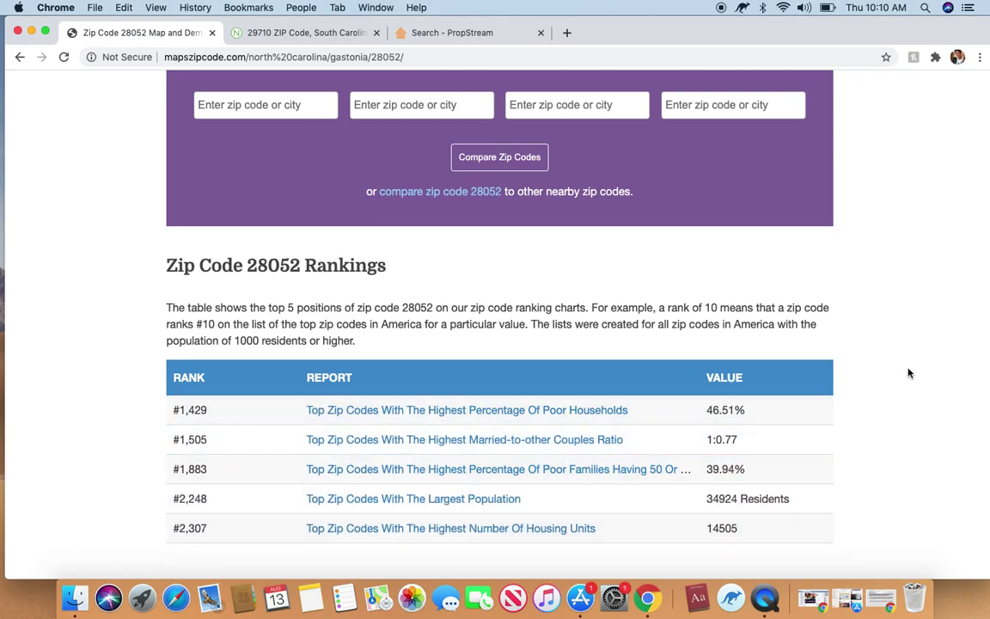
{"action": "scroll", "coordinate": [910, 373], "scroll_direction": "down", "scroll_amount": 1}
{"action": "scroll", "coordinate": [910, 373], "scroll_direction": "up", "scroll_amount": 1}
{"action": "scroll", "coordinate": [910, 373], "scroll_direction": "down", "scroll_amount": 1}
{"action": "scroll", "coordinate": [910, 373], "scroll_direction": "up", "scroll_amount": 1}
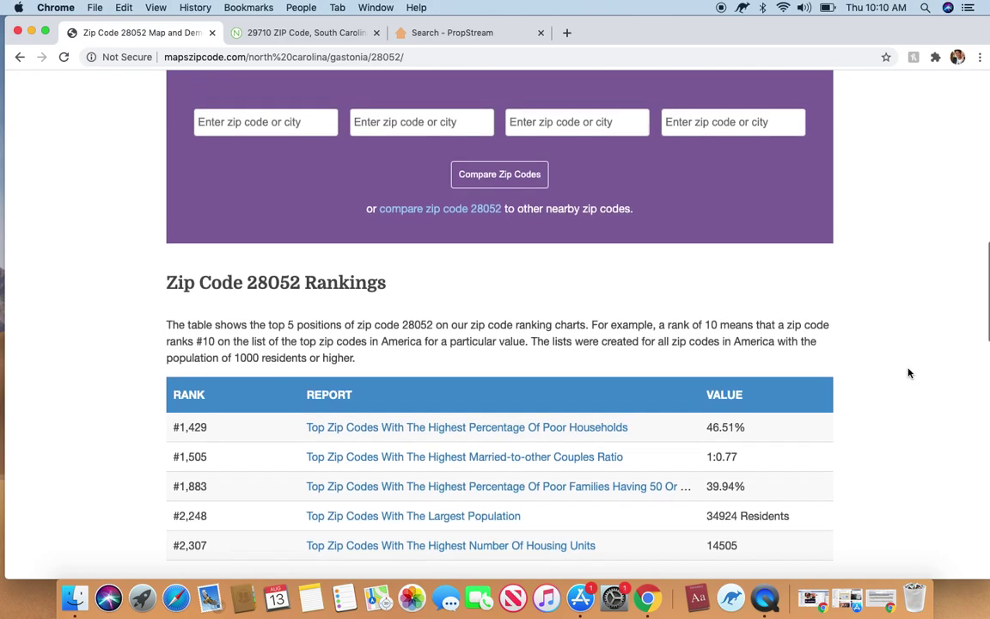
{"action": "scroll", "coordinate": [910, 373], "scroll_direction": "up", "scroll_amount": 5}
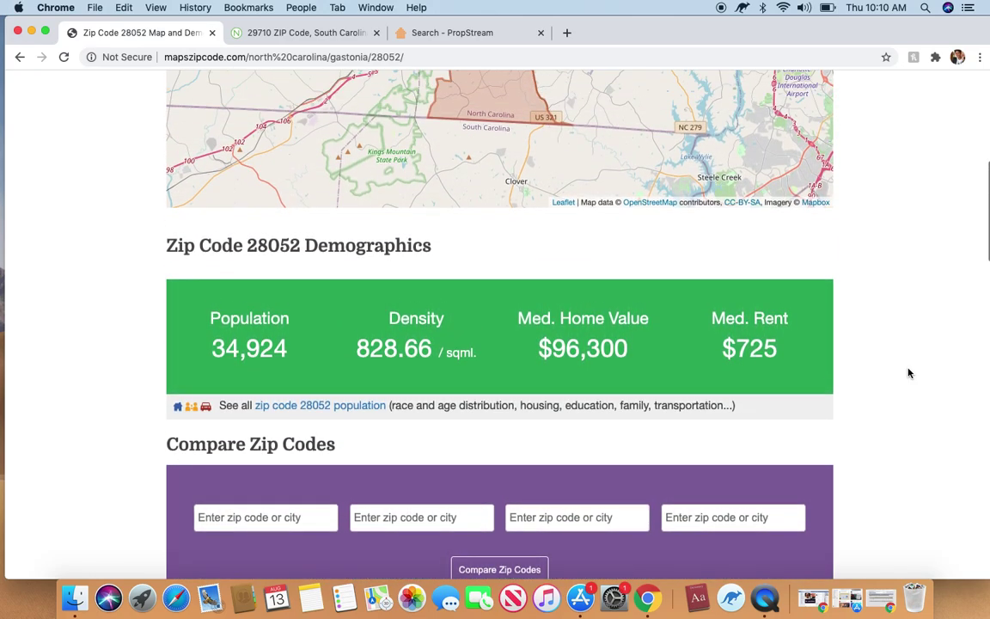
{"action": "scroll", "coordinate": [910, 373], "scroll_direction": "up", "scroll_amount": 3}
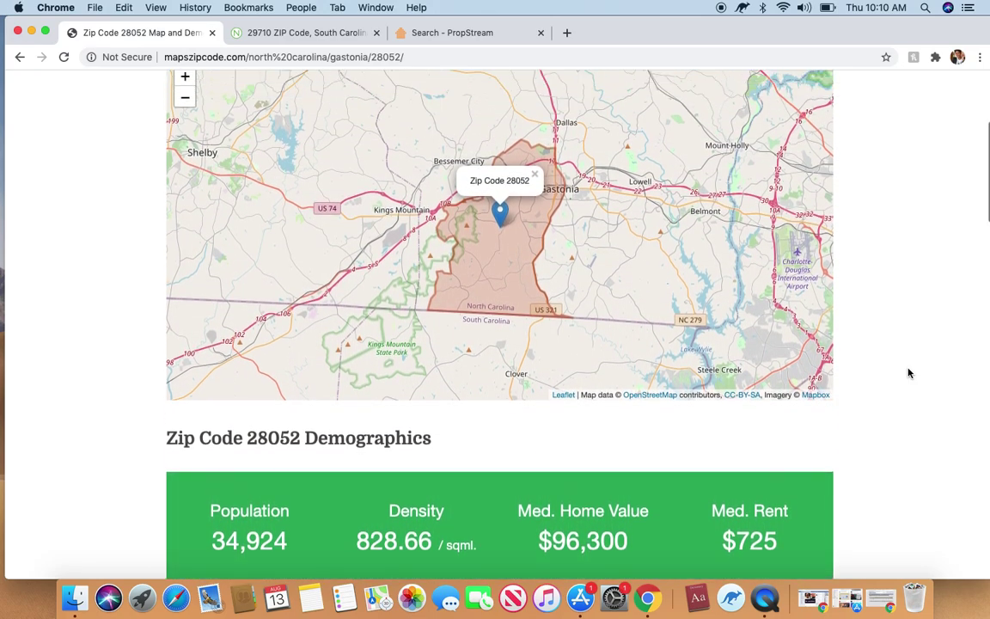
{"action": "scroll", "coordinate": [909, 374], "scroll_direction": "up", "scroll_amount": 4}
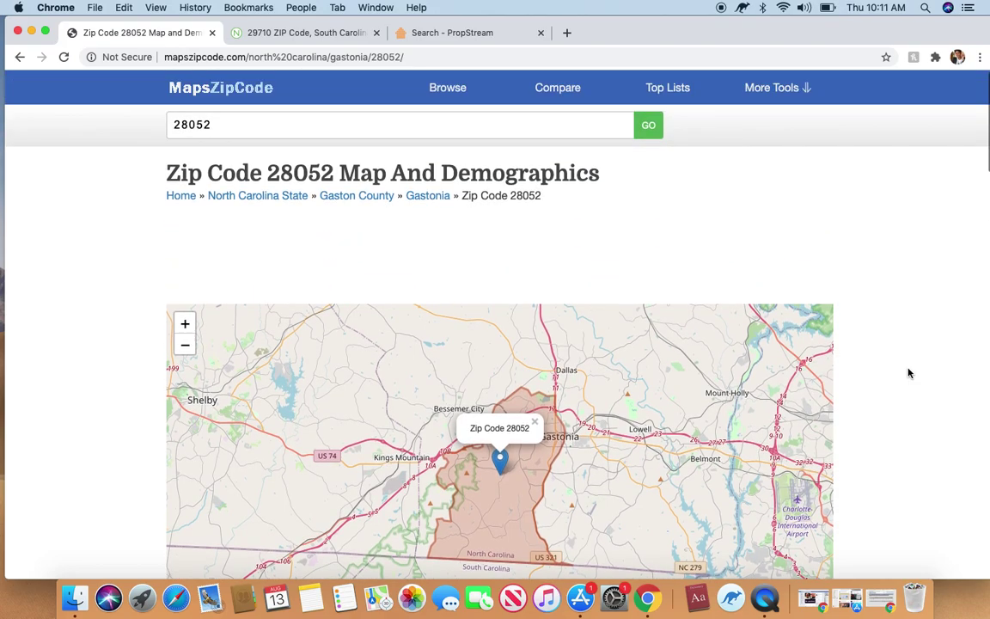
{"action": "left_click", "coordinate": [306, 33]}
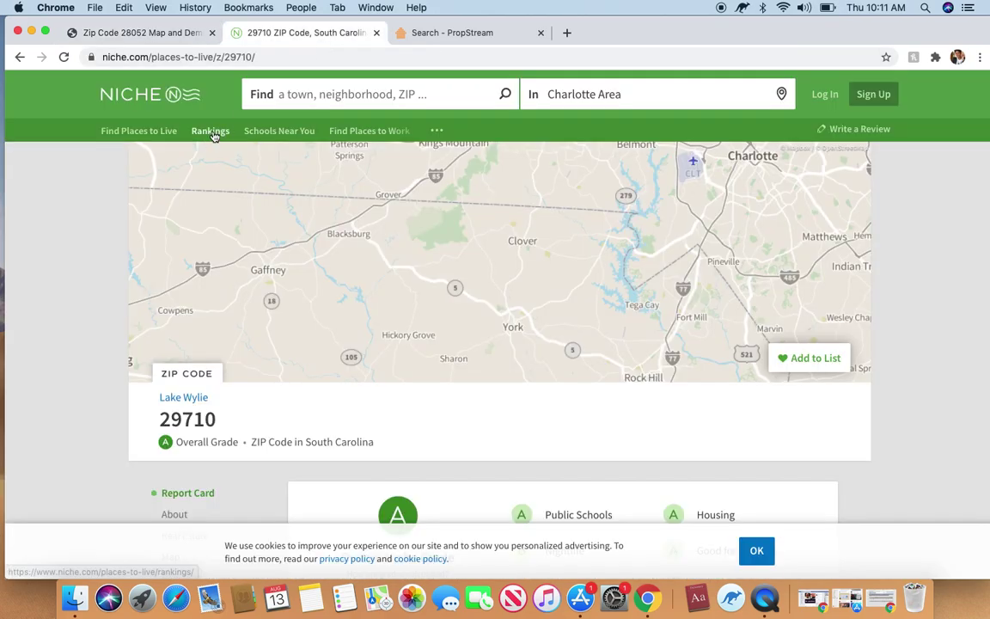
Search Niche's places to live for ZIP 28052 to bring up its grade B Gastonia profile.
{"action": "left_click", "coordinate": [20, 56]}
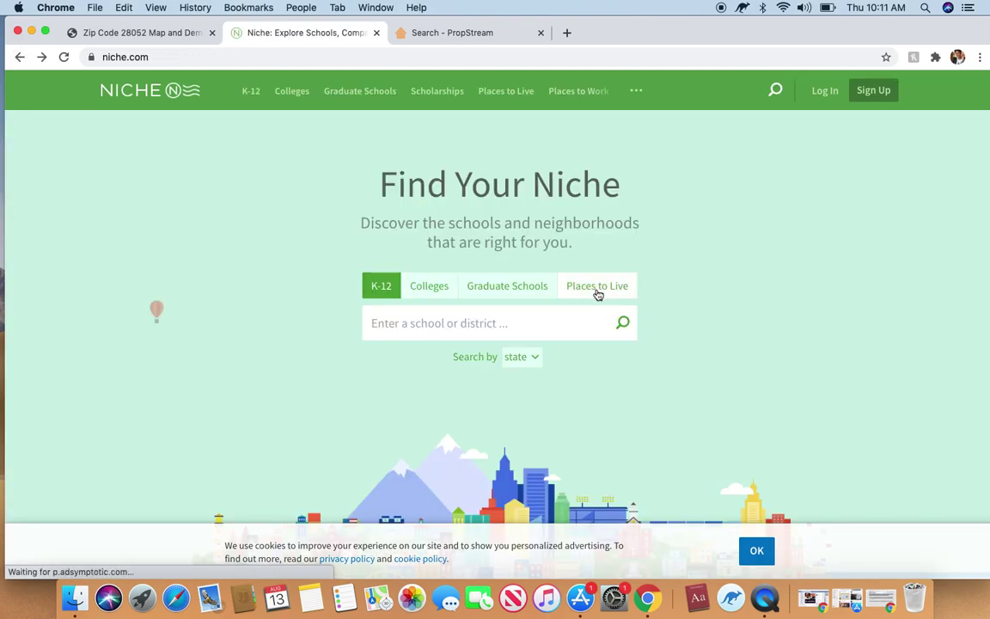
{"action": "left_click", "coordinate": [598, 295]}
{"action": "left_click", "coordinate": [398, 334]}
{"action": "type", "text": "28052"}
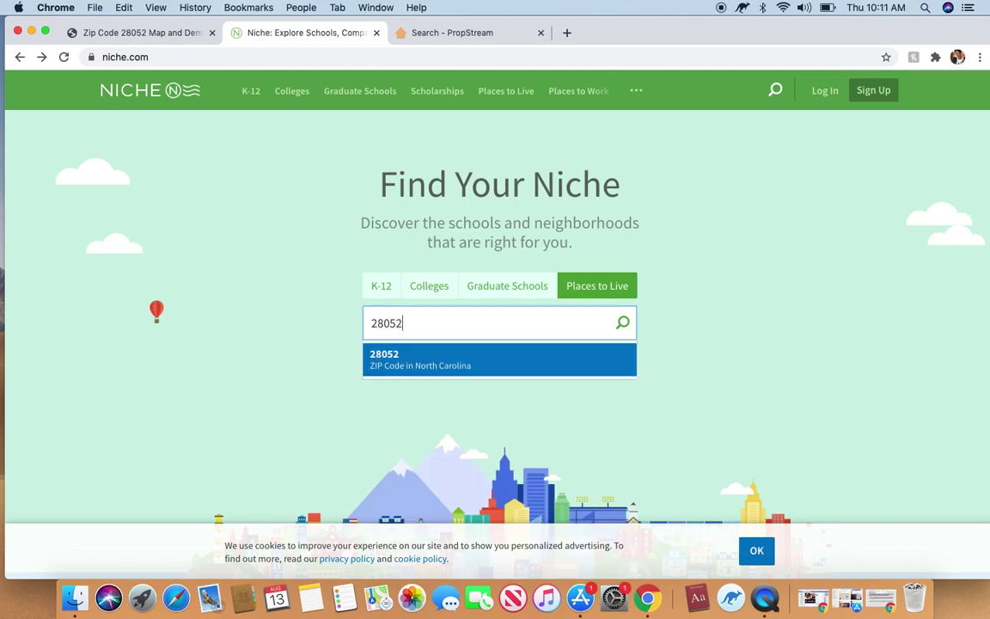
{"action": "key", "text": "Return"}
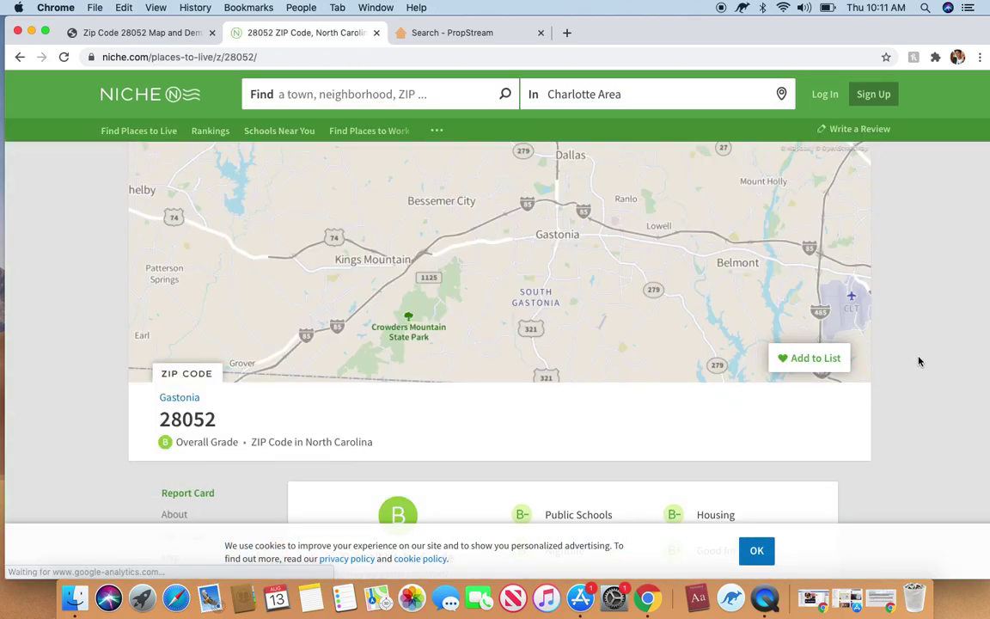
{"action": "scroll", "coordinate": [919, 362], "scroll_direction": "down", "scroll_amount": 5}
{"action": "scroll", "coordinate": [919, 362], "scroll_direction": "down", "scroll_amount": 1}
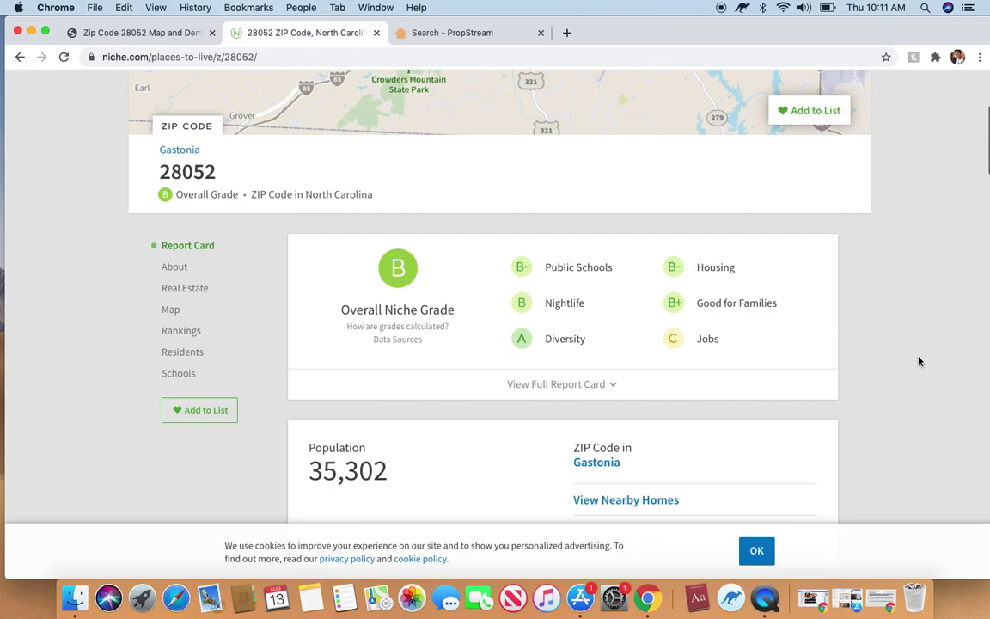
{"action": "scroll", "coordinate": [919, 362], "scroll_direction": "down", "scroll_amount": 2}
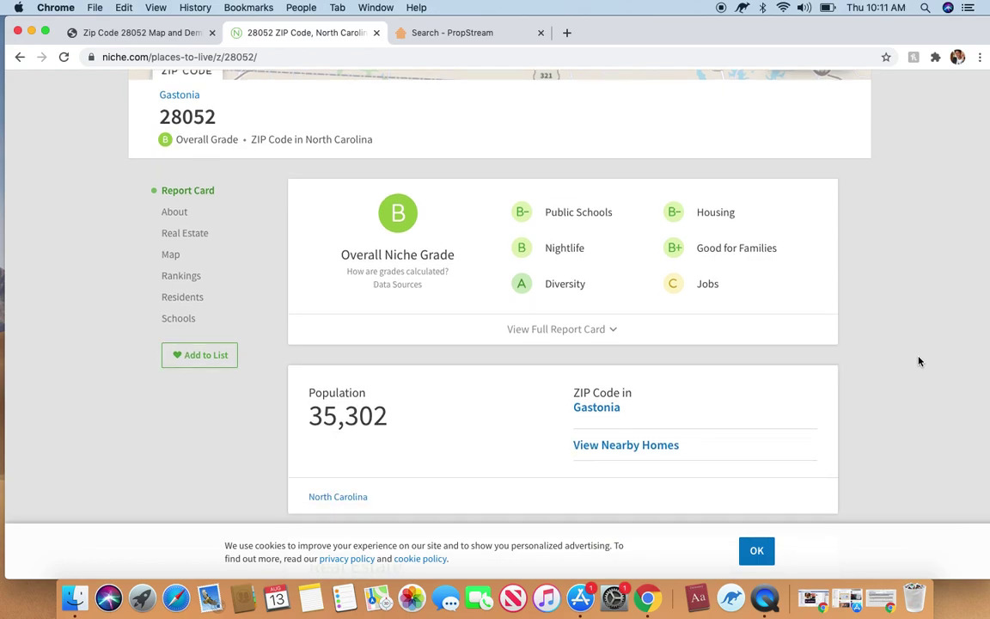
{"action": "scroll", "coordinate": [919, 362], "scroll_direction": "down", "scroll_amount": 2}
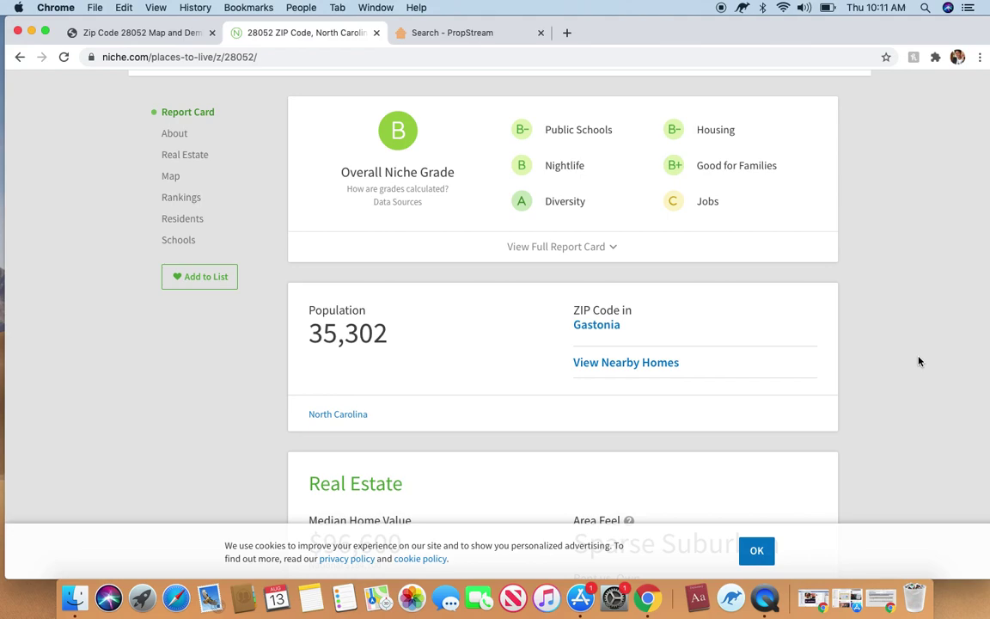
{"action": "scroll", "coordinate": [919, 362], "scroll_direction": "down", "scroll_amount": 1}
{"action": "scroll", "coordinate": [919, 362], "scroll_direction": "down", "scroll_amount": 1}
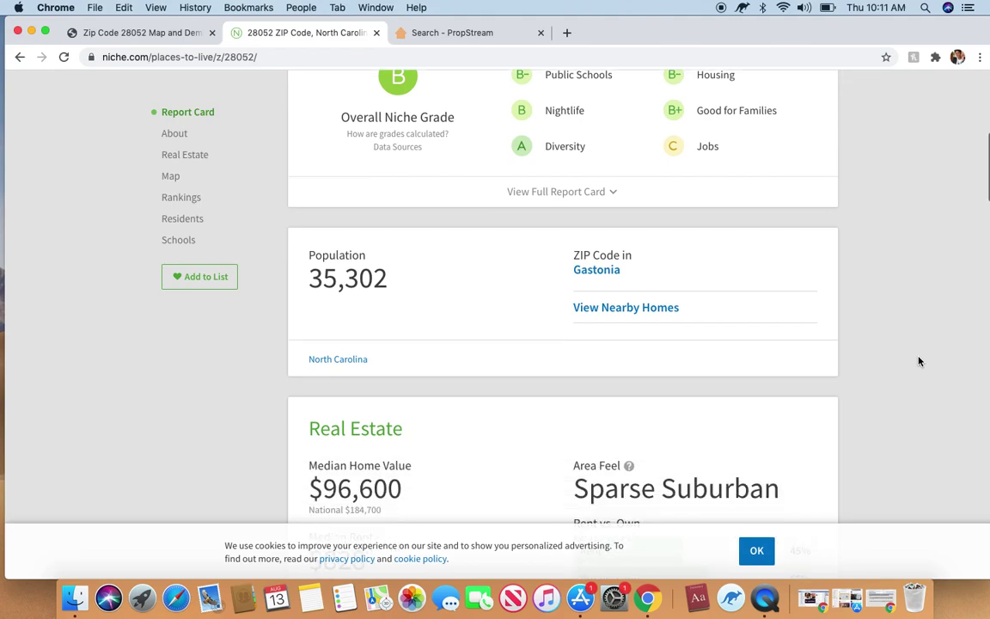
{"action": "scroll", "coordinate": [919, 362], "scroll_direction": "down", "scroll_amount": 4}
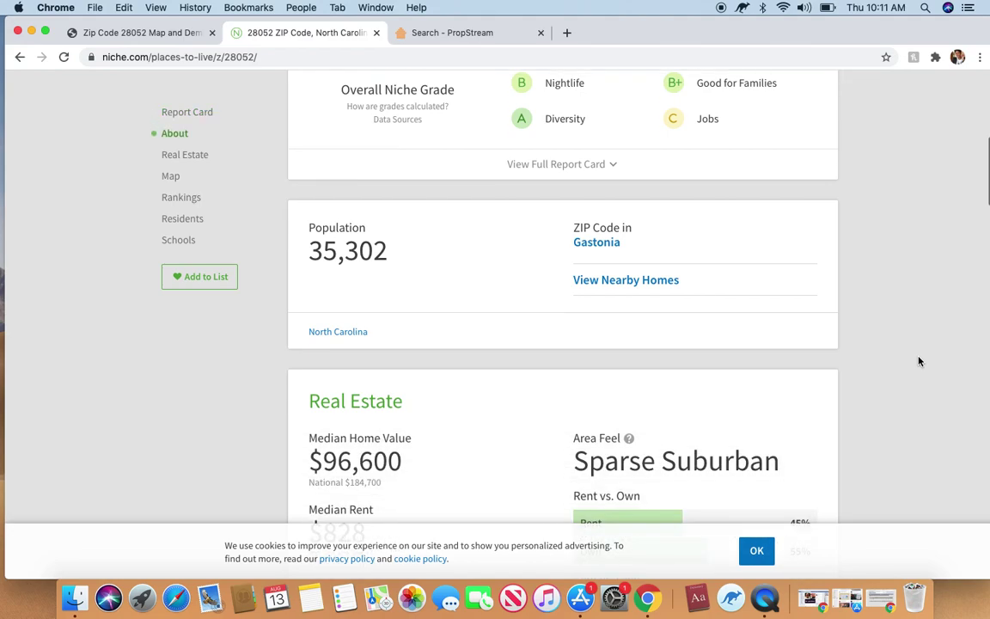
{"action": "scroll", "coordinate": [919, 362], "scroll_direction": "down", "scroll_amount": 1}
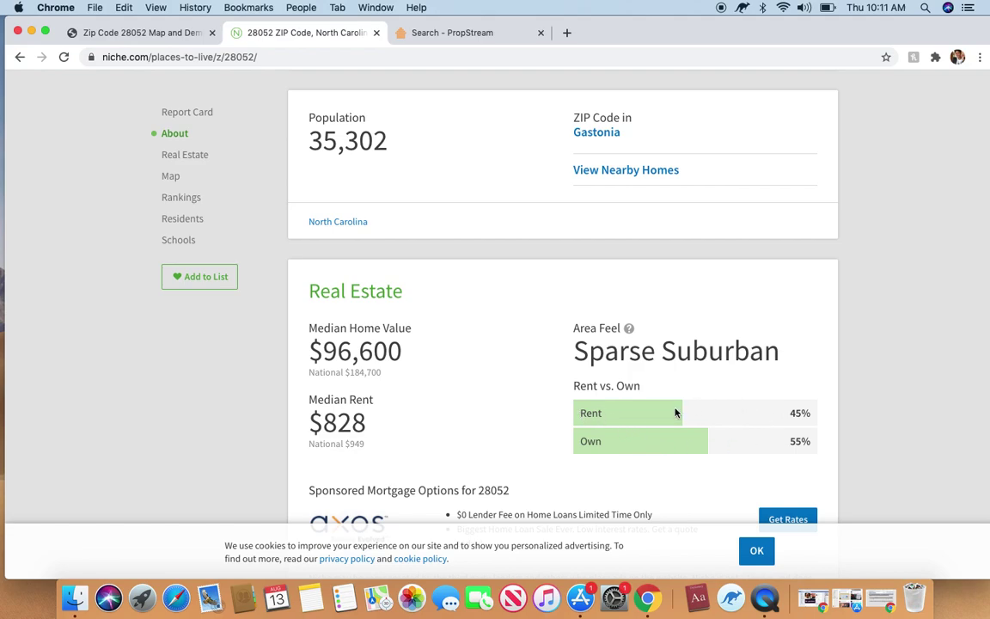
{"action": "scroll", "coordinate": [937, 380], "scroll_direction": "down", "scroll_amount": 5}
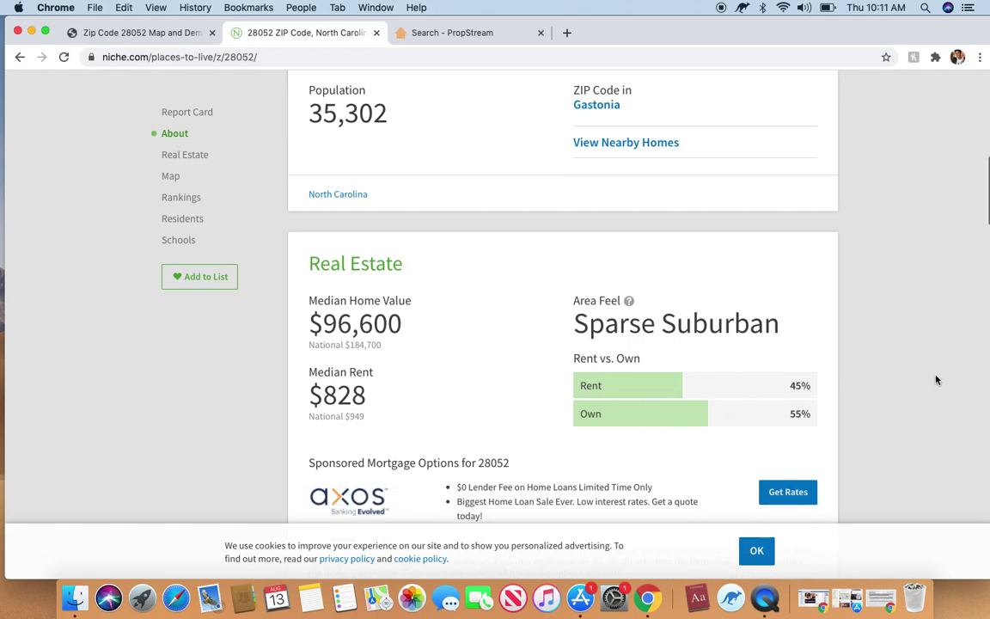
{"action": "scroll", "coordinate": [937, 380], "scroll_direction": "up", "scroll_amount": 6}
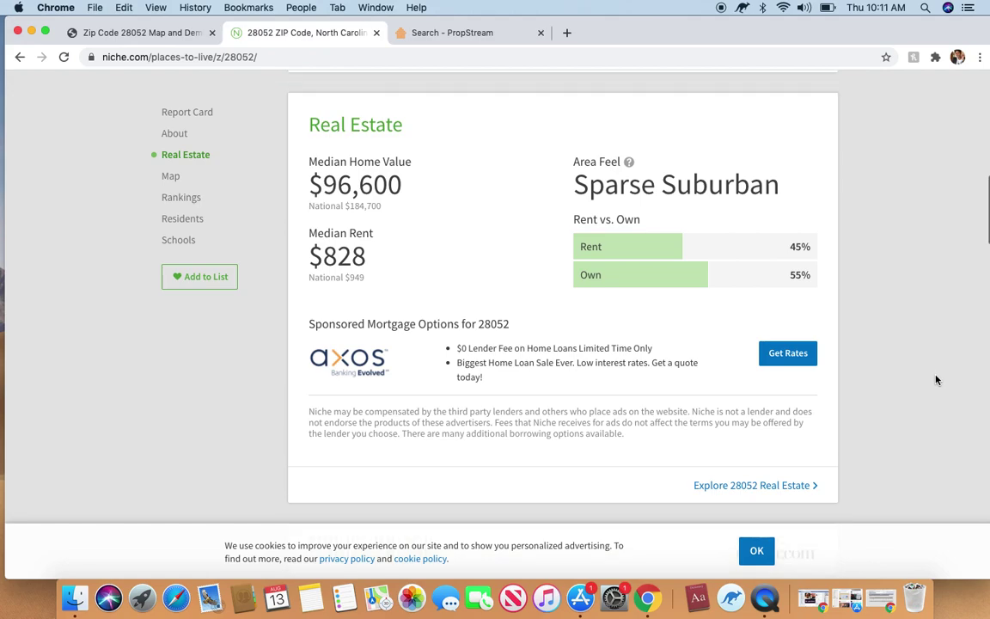
{"action": "scroll", "coordinate": [937, 380], "scroll_direction": "up", "scroll_amount": 8}
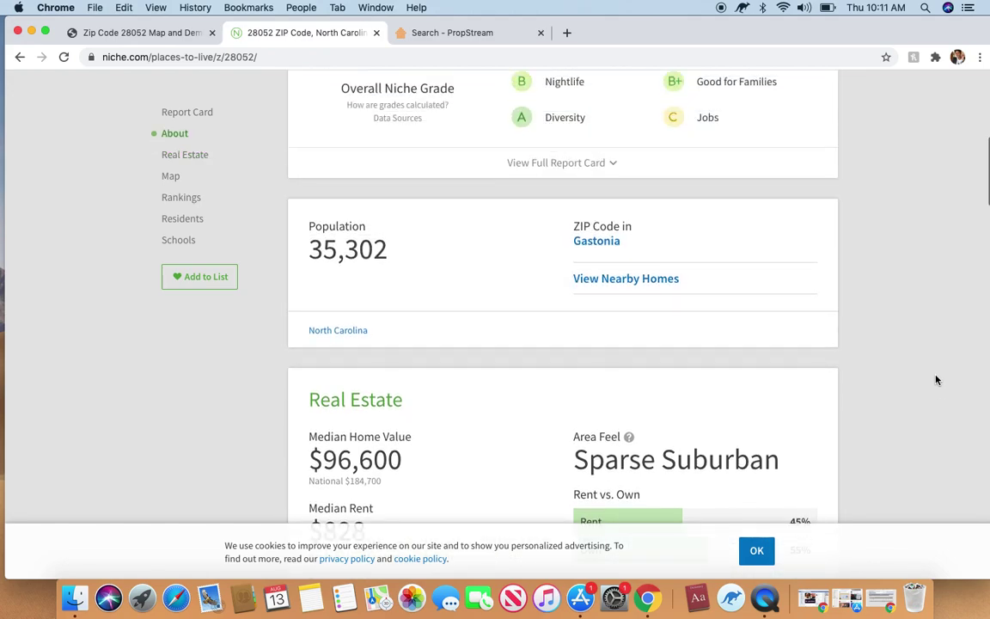
{"action": "scroll", "coordinate": [937, 380], "scroll_direction": "up", "scroll_amount": 5}
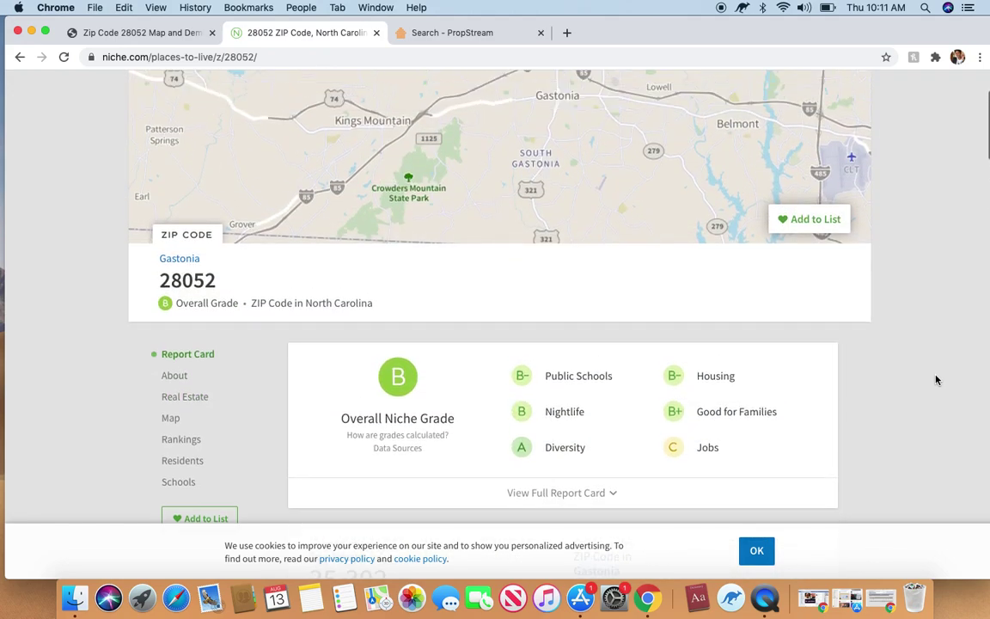
{"action": "scroll", "coordinate": [937, 380], "scroll_direction": "down", "scroll_amount": 2}
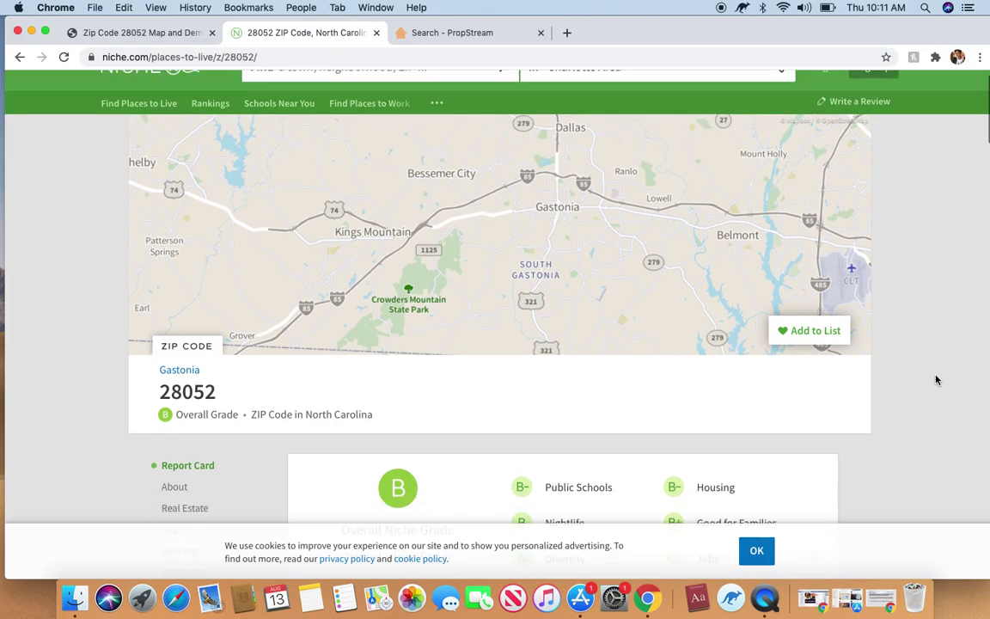
{"action": "scroll", "coordinate": [937, 380], "scroll_direction": "up", "scroll_amount": 2}
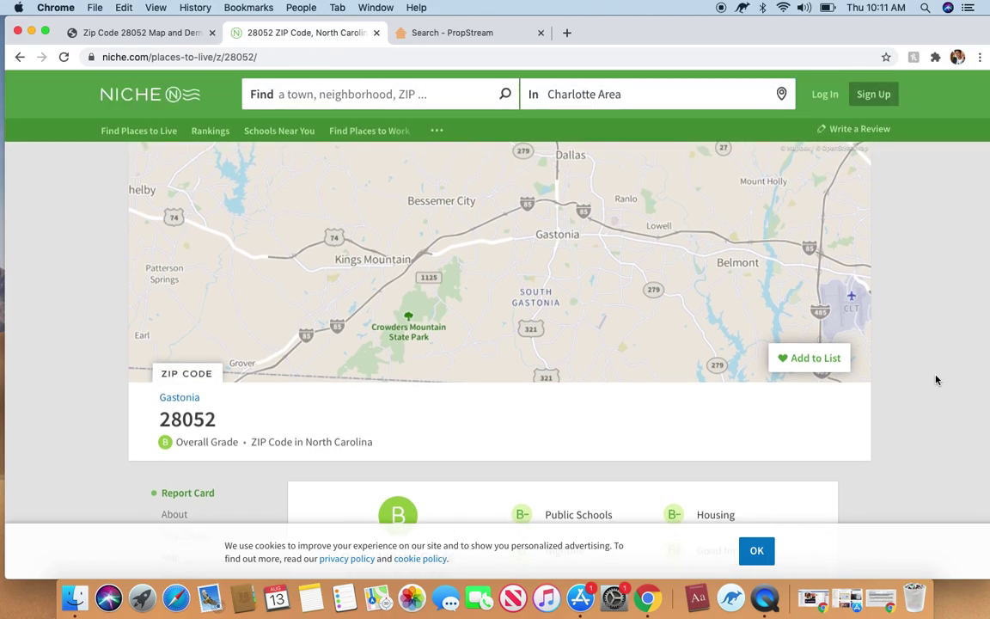
{"action": "scroll", "coordinate": [937, 380], "scroll_direction": "down", "scroll_amount": 6}
{"action": "scroll", "coordinate": [937, 380], "scroll_direction": "down", "scroll_amount": 10}
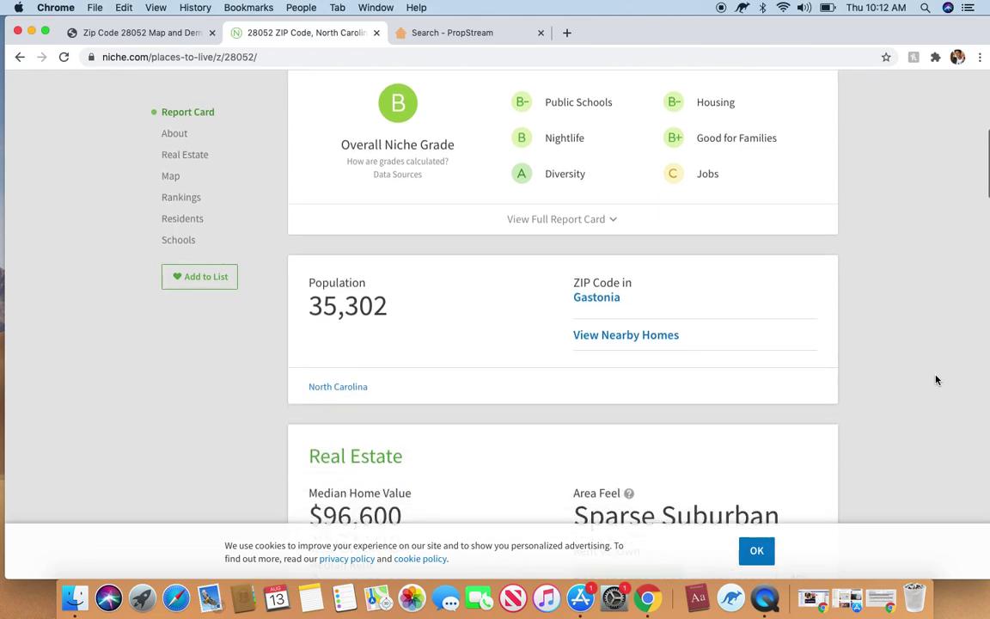
{"action": "scroll", "coordinate": [937, 380], "scroll_direction": "down", "scroll_amount": 9}
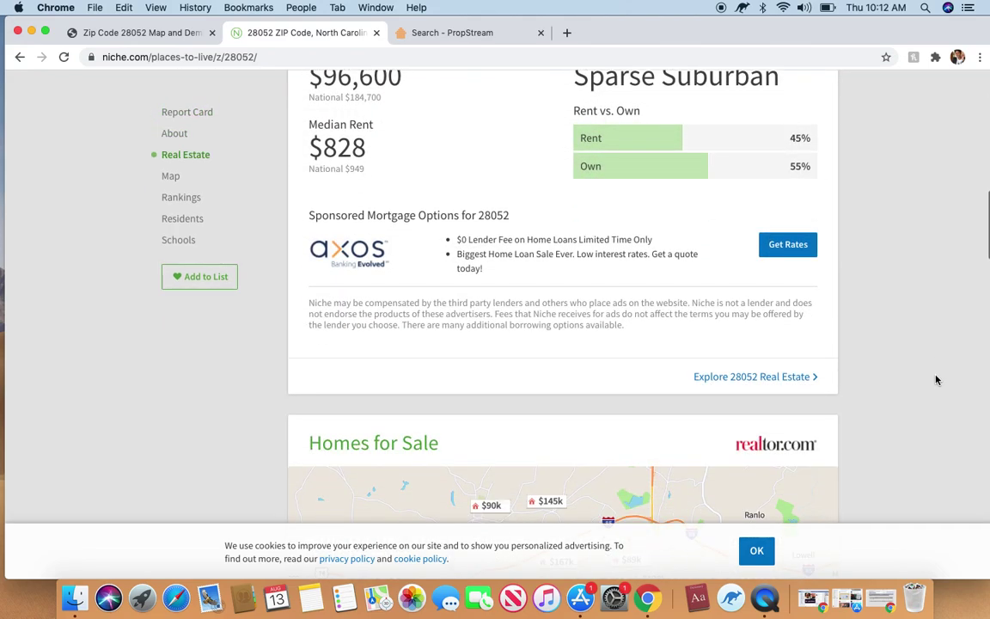
{"action": "scroll", "coordinate": [937, 380], "scroll_direction": "down", "scroll_amount": 1}
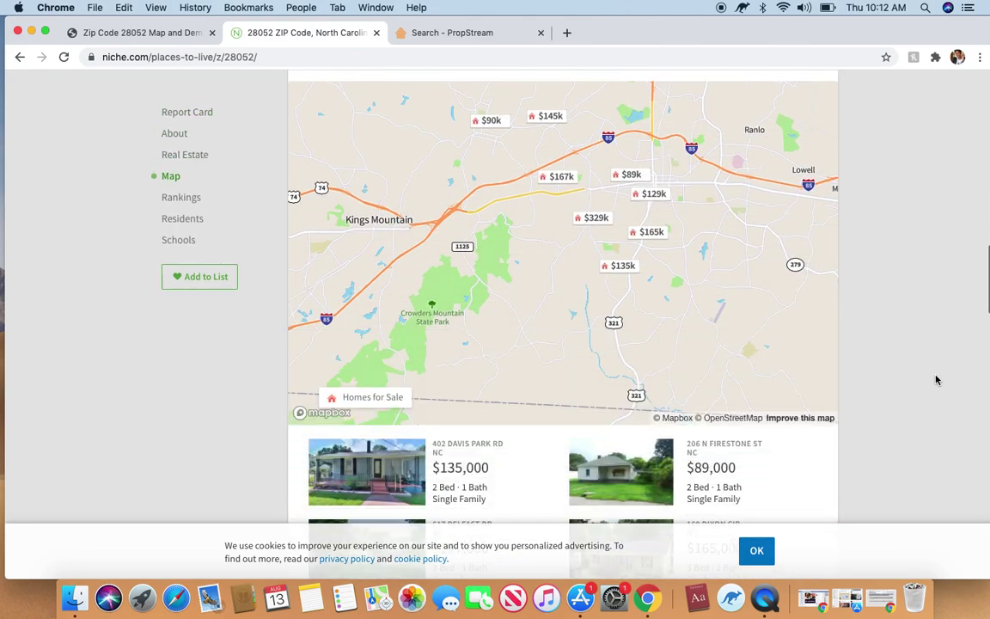
{"action": "scroll", "coordinate": [937, 380], "scroll_direction": "up", "scroll_amount": 2}
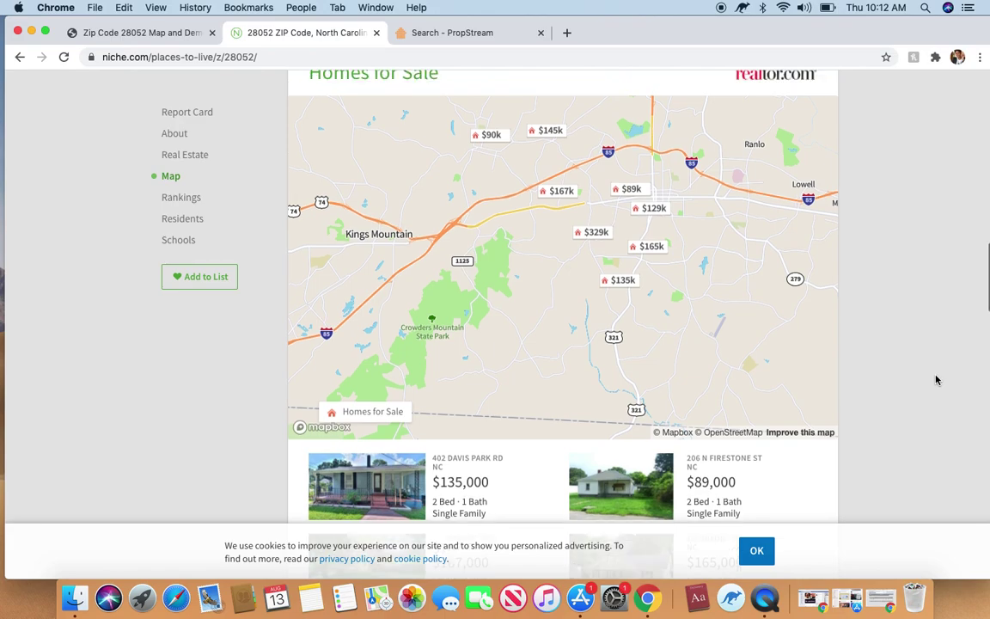
{"action": "scroll", "coordinate": [937, 380], "scroll_direction": "down", "scroll_amount": 10}
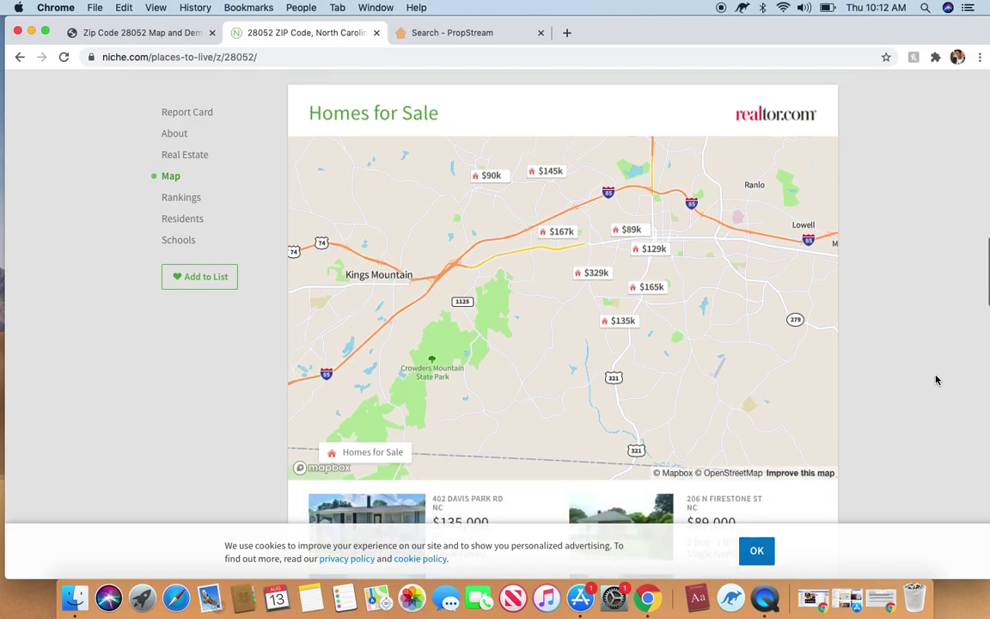
{"action": "scroll", "coordinate": [937, 380], "scroll_direction": "up", "scroll_amount": 1}
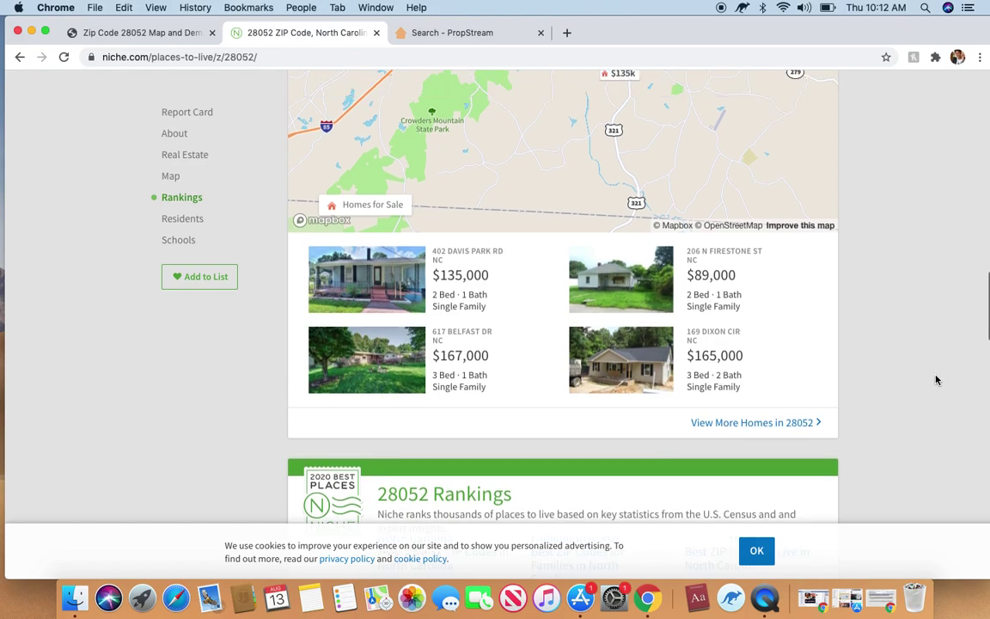
{"action": "scroll", "coordinate": [937, 380], "scroll_direction": "down", "scroll_amount": 7}
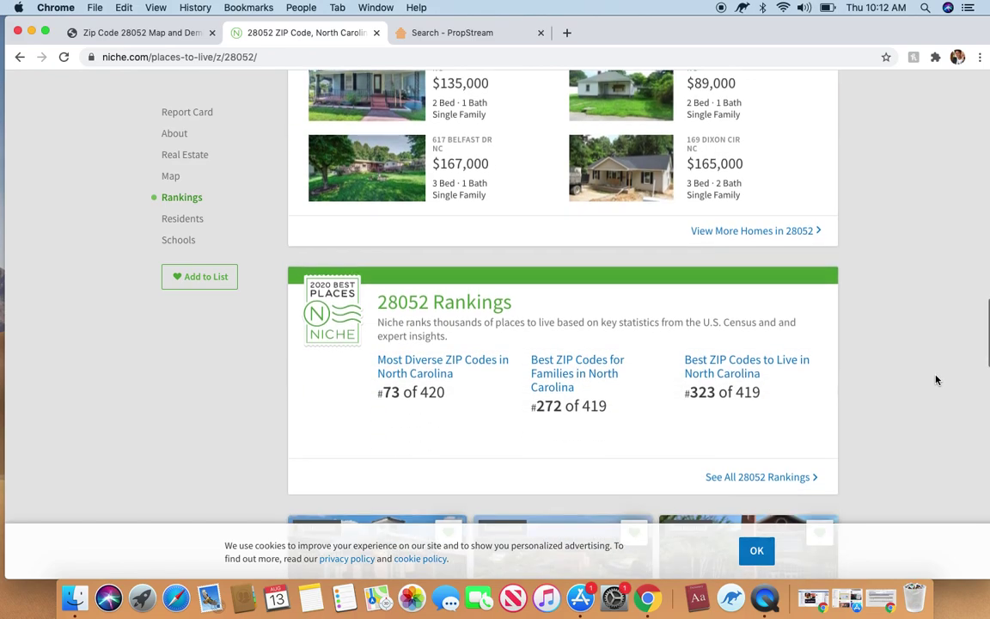
{"action": "scroll", "coordinate": [937, 379], "scroll_direction": "up", "scroll_amount": 12}
{"action": "scroll", "coordinate": [937, 380], "scroll_direction": "up", "scroll_amount": 20}
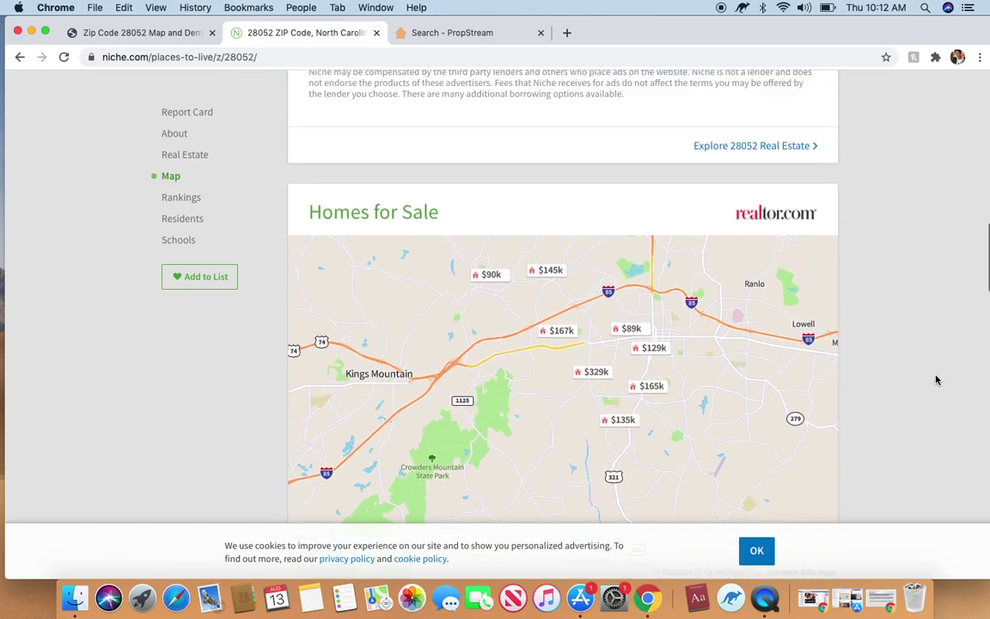
{"action": "scroll", "coordinate": [937, 380], "scroll_direction": "up", "scroll_amount": 16}
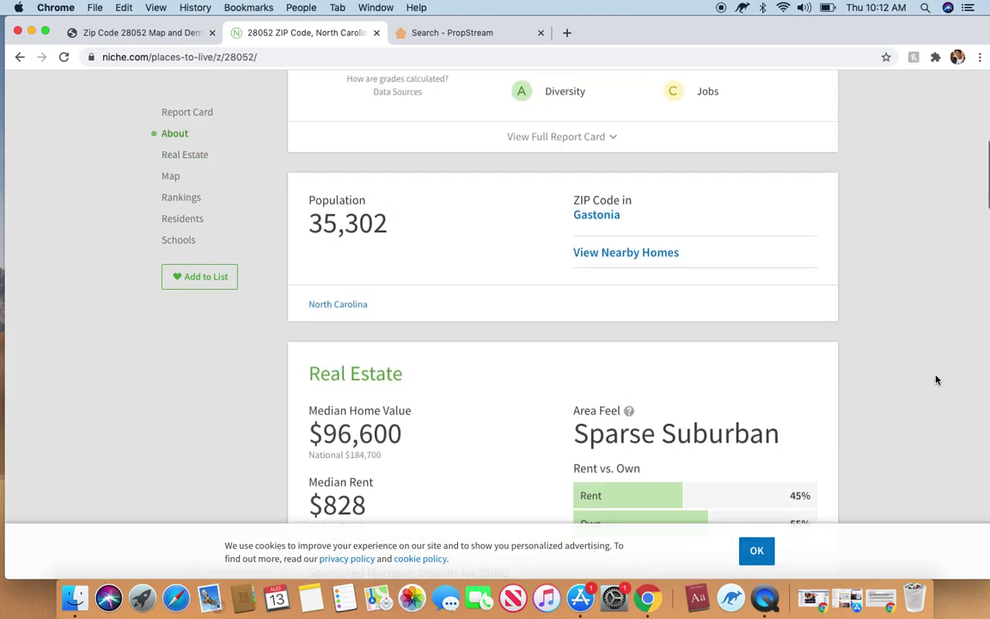
{"action": "scroll", "coordinate": [937, 380], "scroll_direction": "up", "scroll_amount": 5}
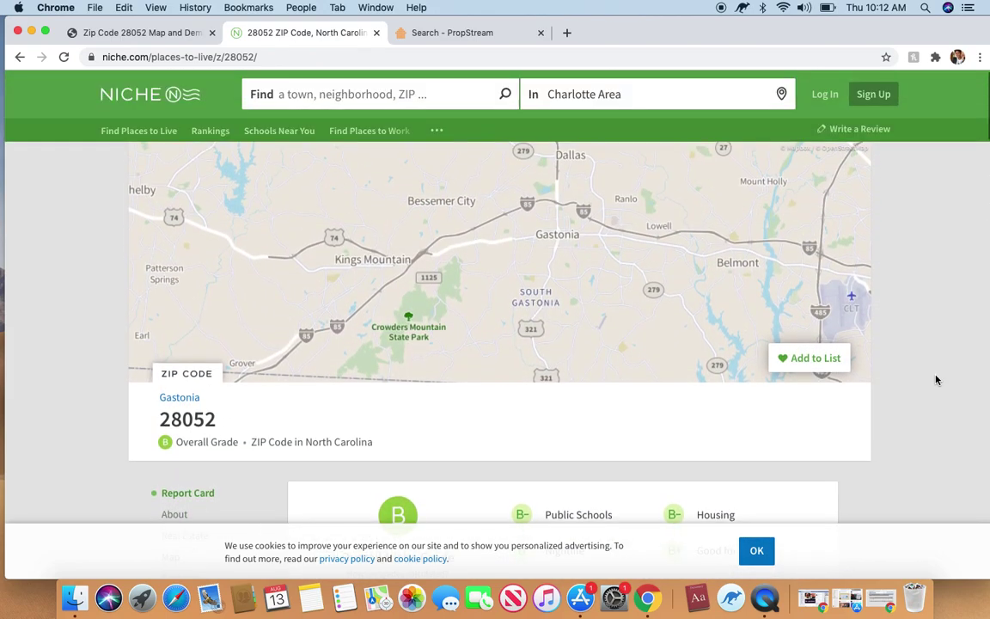
{"action": "left_click", "coordinate": [453, 35]}
Search PropStream for 28052, NC, fixing a mistyped digit along the way.
{"action": "left_click", "coordinate": [244, 88]}
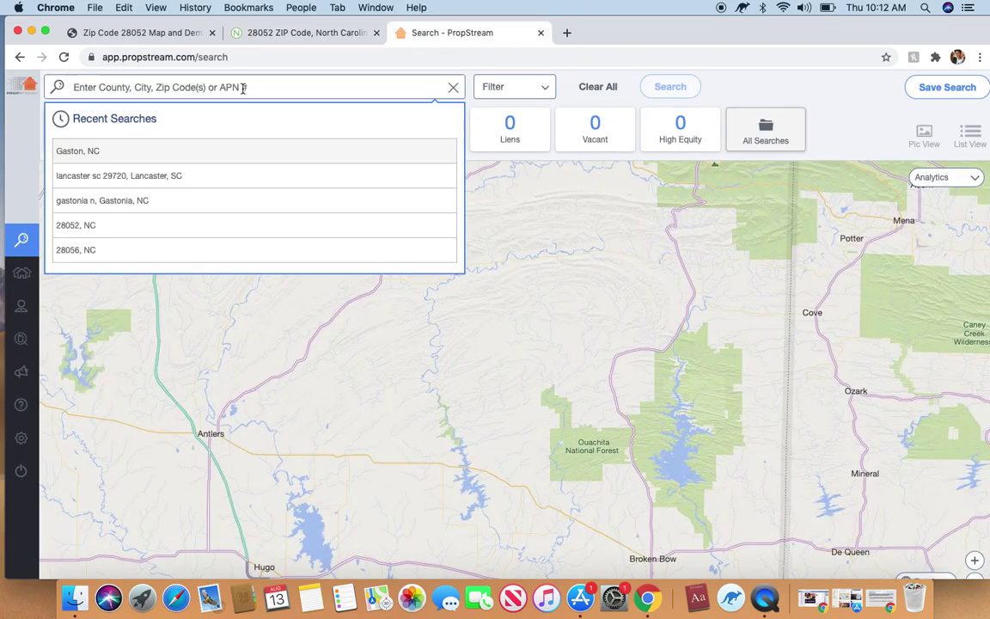
{"action": "type", "text": "2809"}
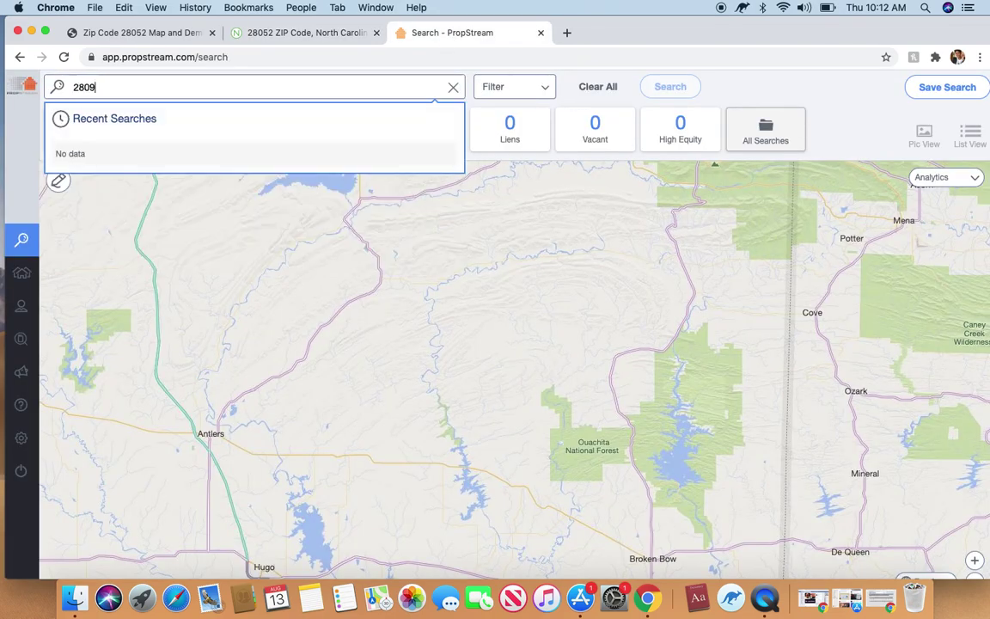
{"action": "key", "text": "BackSpace"}
{"action": "type", "text": "52"}
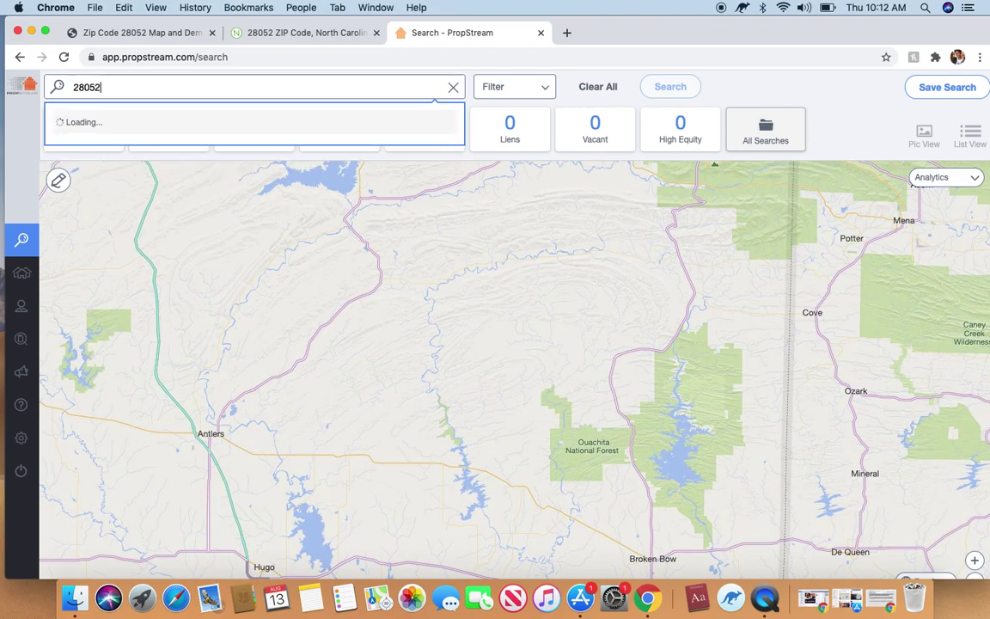
{"action": "key", "text": "Return"}
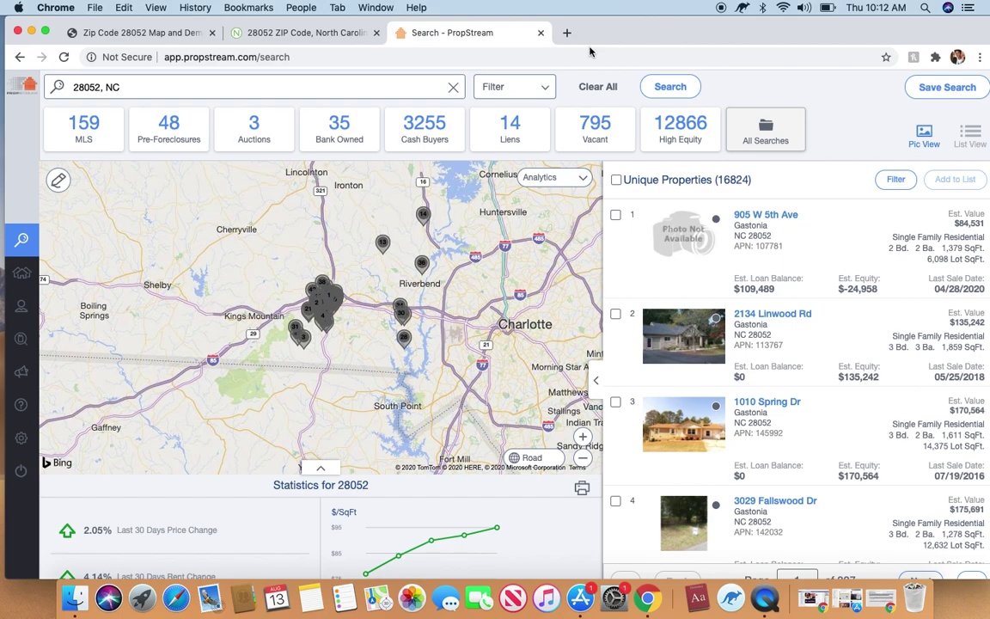
{"action": "left_click", "coordinate": [477, 81]}
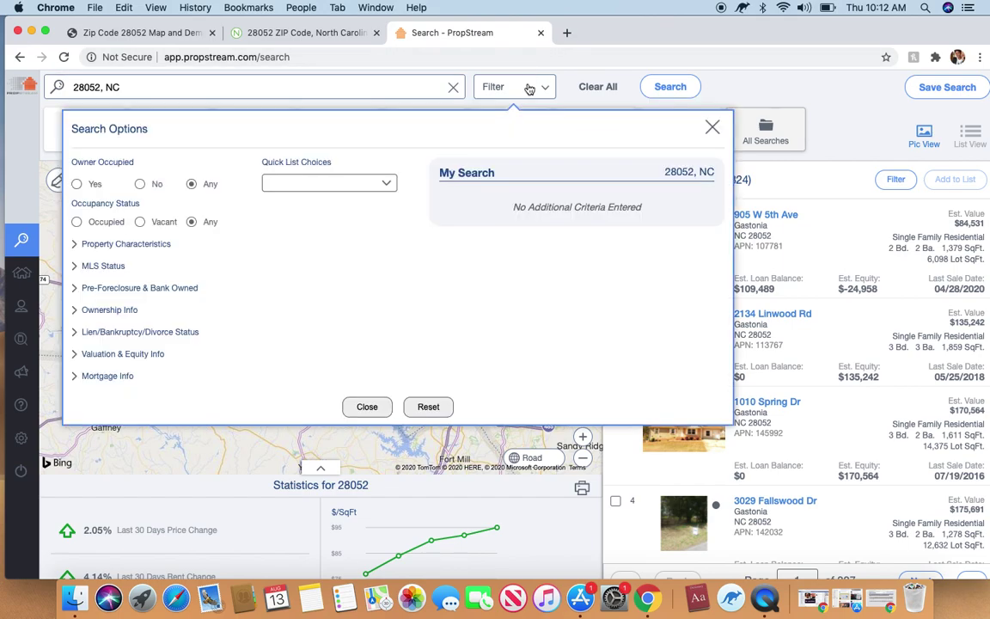
Expand the Ownership Info filters in the Search Options dialog.
{"action": "left_click", "coordinate": [75, 311]}
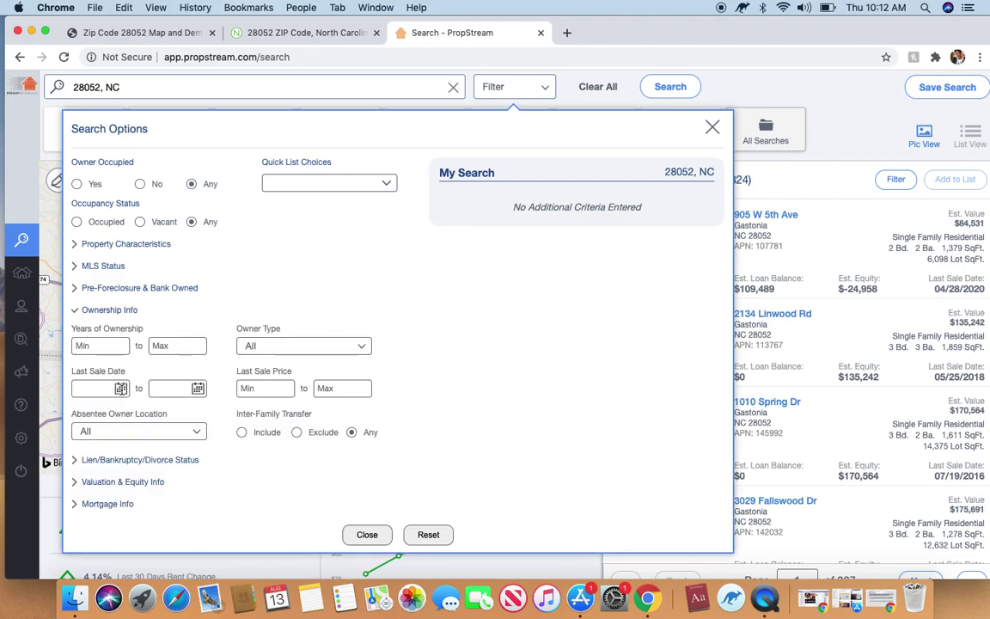
Begin picking a Last Sale Date in the 2019 calendar, then abandon it and close the dialog.
{"action": "left_click", "coordinate": [121, 388]}
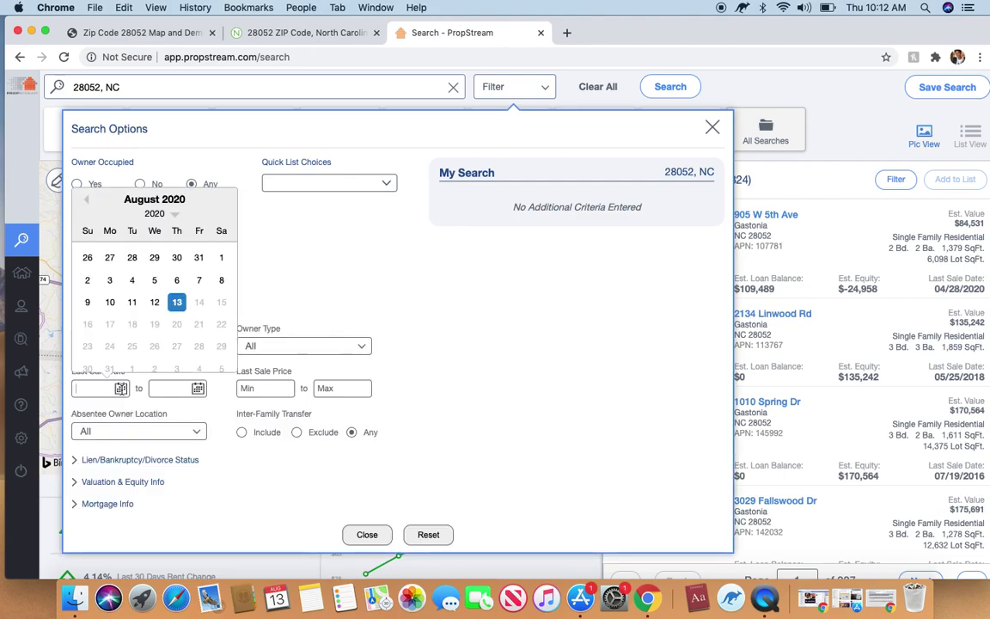
{"action": "left_click", "coordinate": [176, 219]}
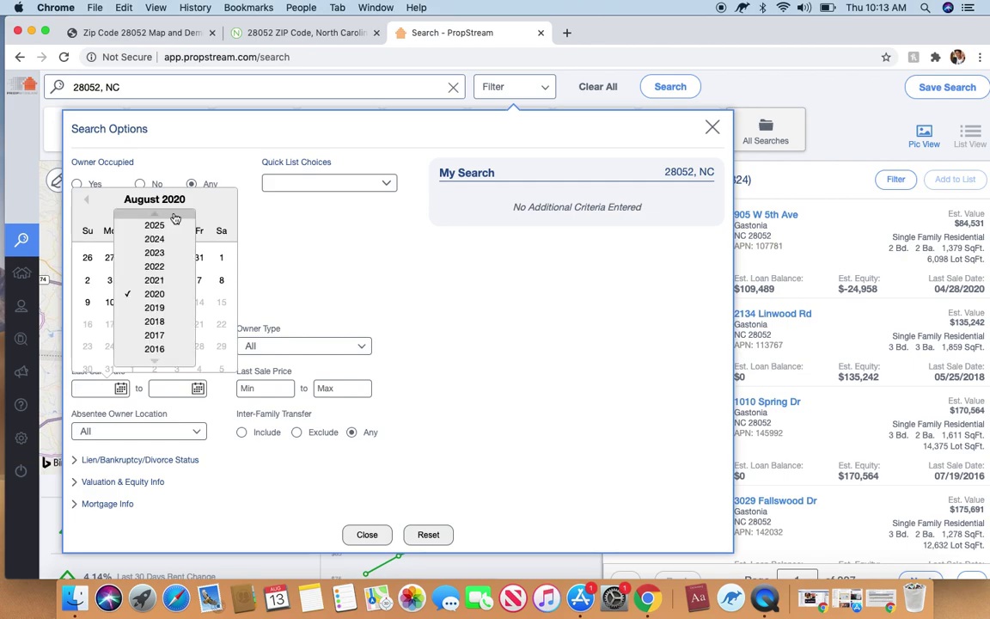
{"action": "left_click", "coordinate": [155, 308]}
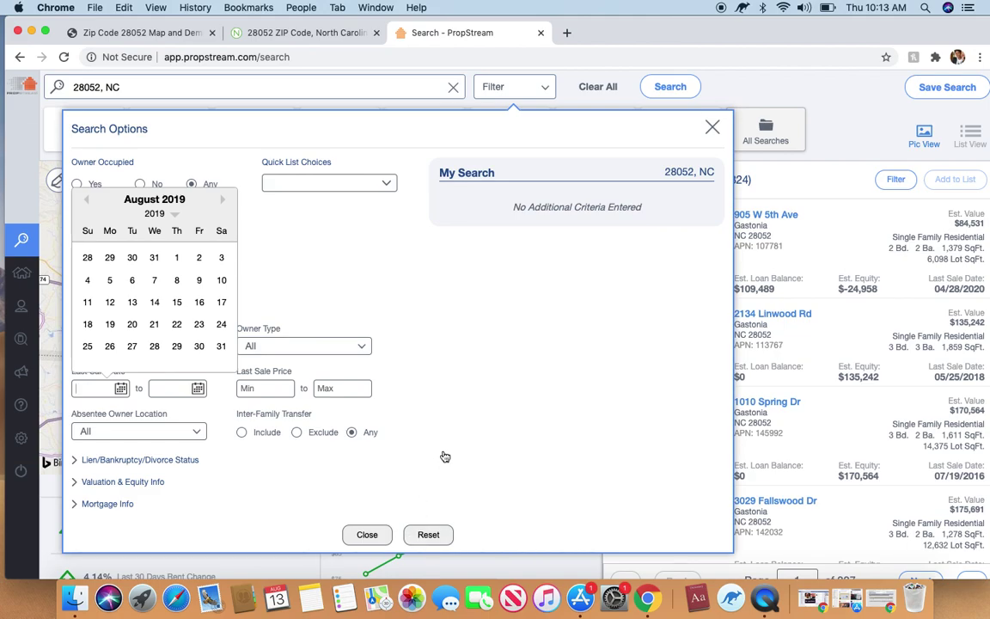
{"action": "left_click", "coordinate": [404, 411]}
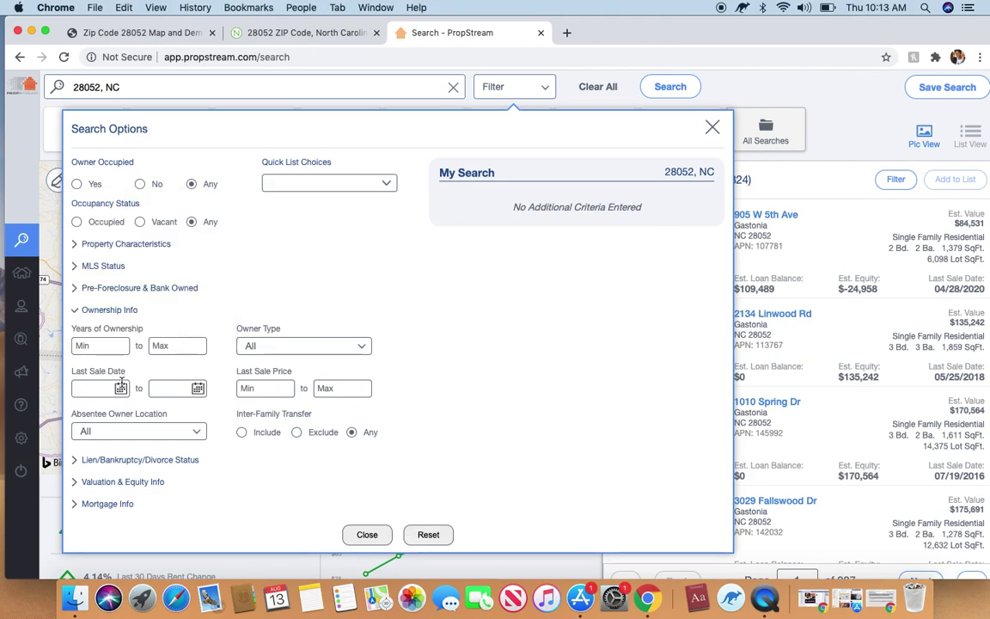
{"action": "key", "text": "Escape"}
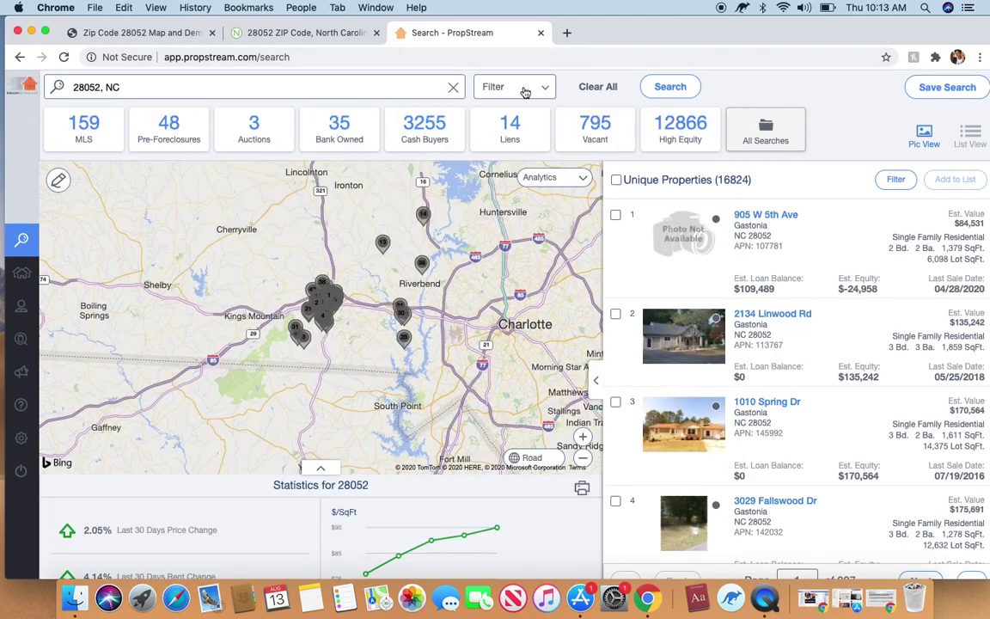
Set the Last Sale Date start to 08/07/19 and view the 938 resulting properties.
{"action": "left_click", "coordinate": [478, 86]}
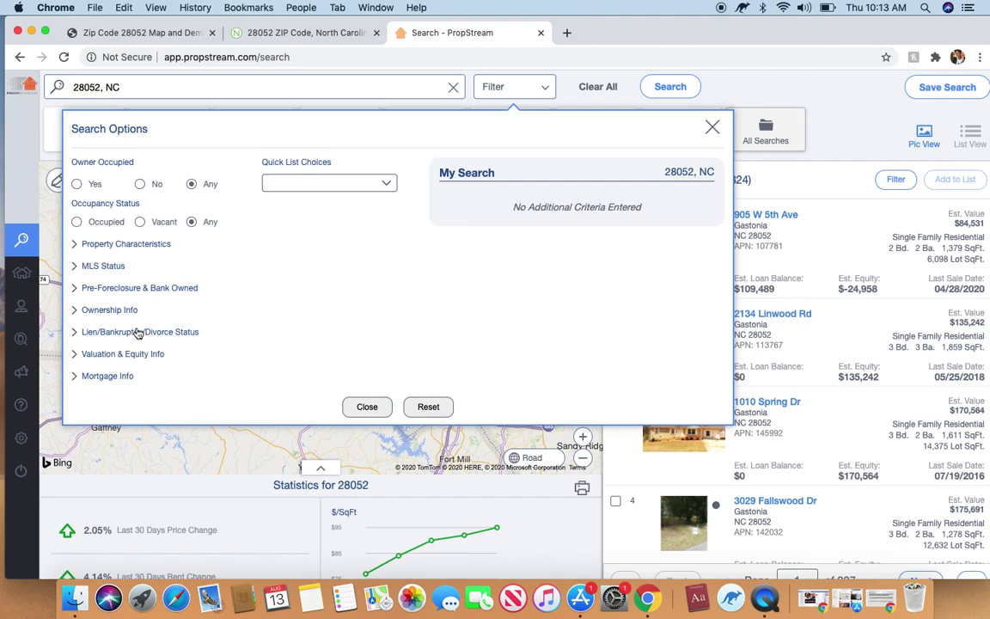
{"action": "left_click", "coordinate": [121, 310]}
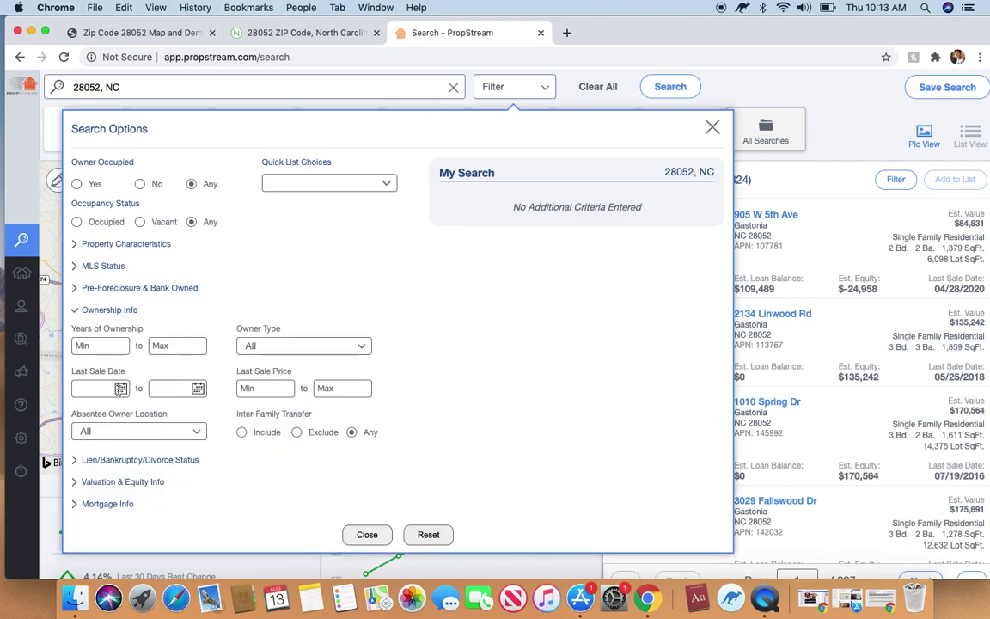
{"action": "left_click", "coordinate": [98, 387]}
{"action": "left_click", "coordinate": [164, 213]}
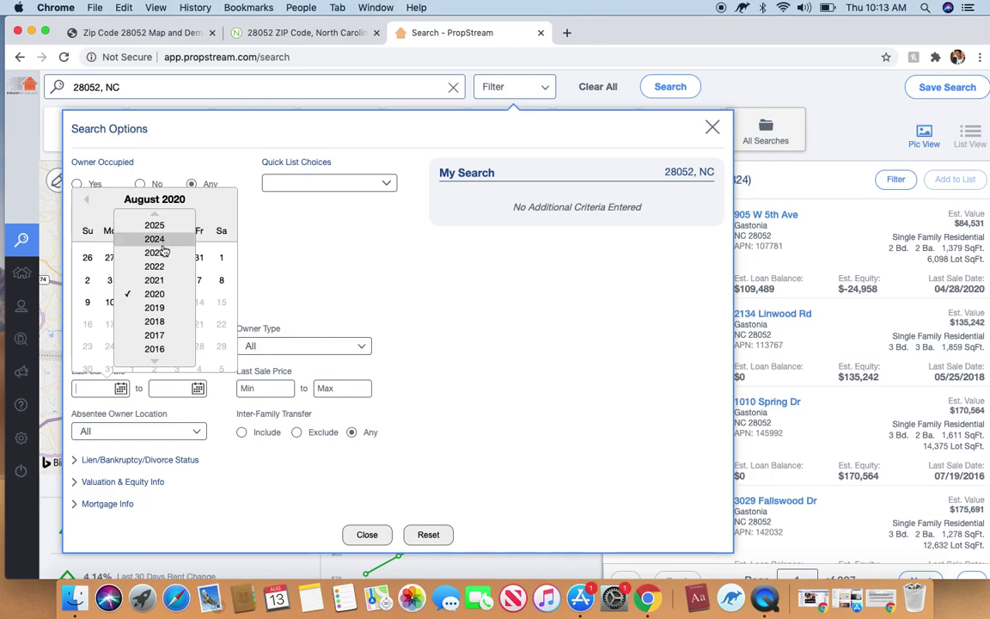
{"action": "left_click", "coordinate": [153, 306]}
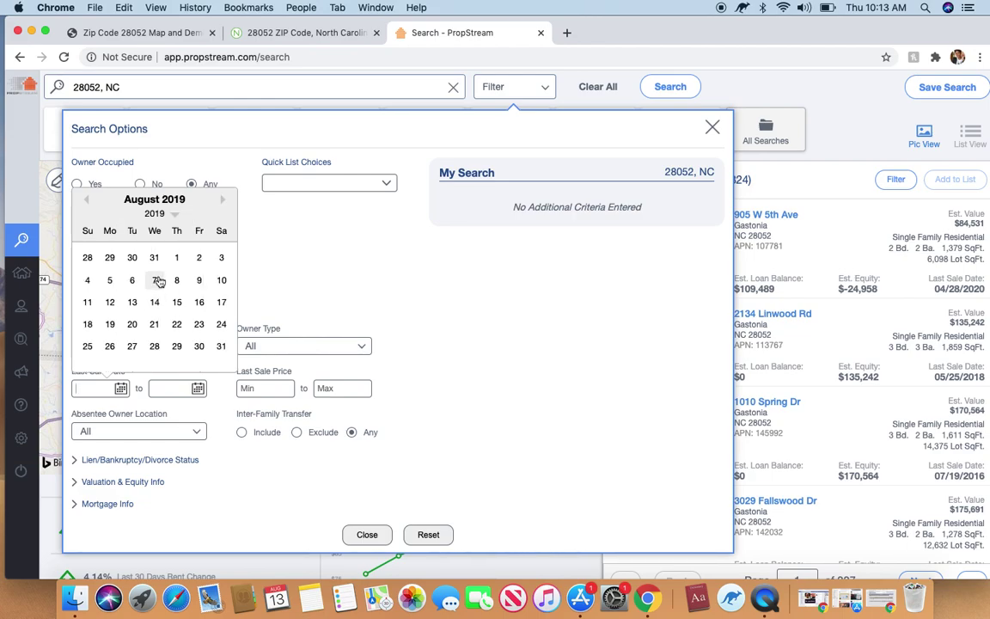
{"action": "left_click", "coordinate": [156, 280]}
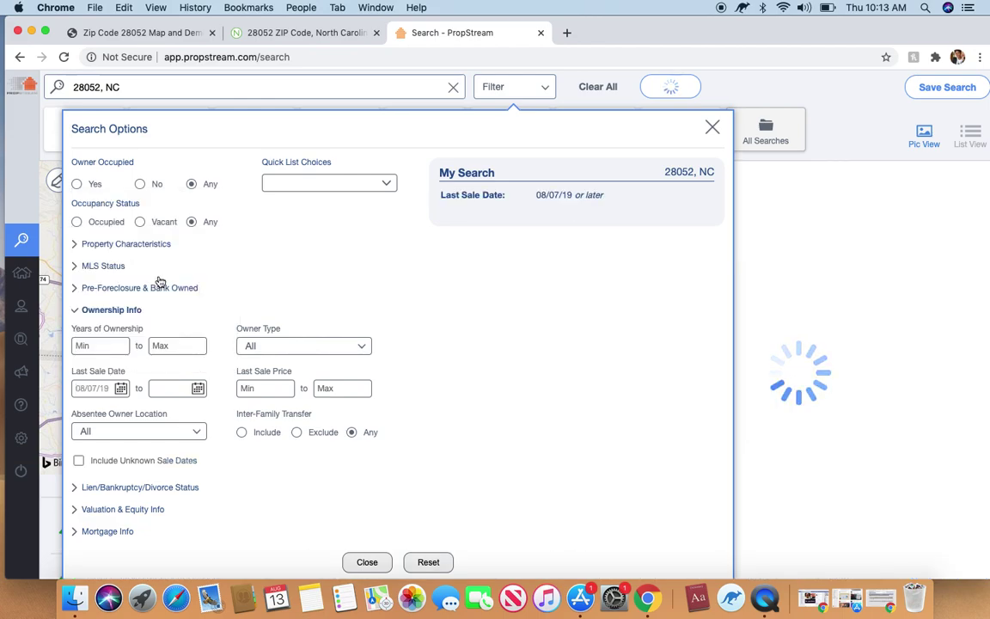
{"action": "left_click", "coordinate": [710, 129]}
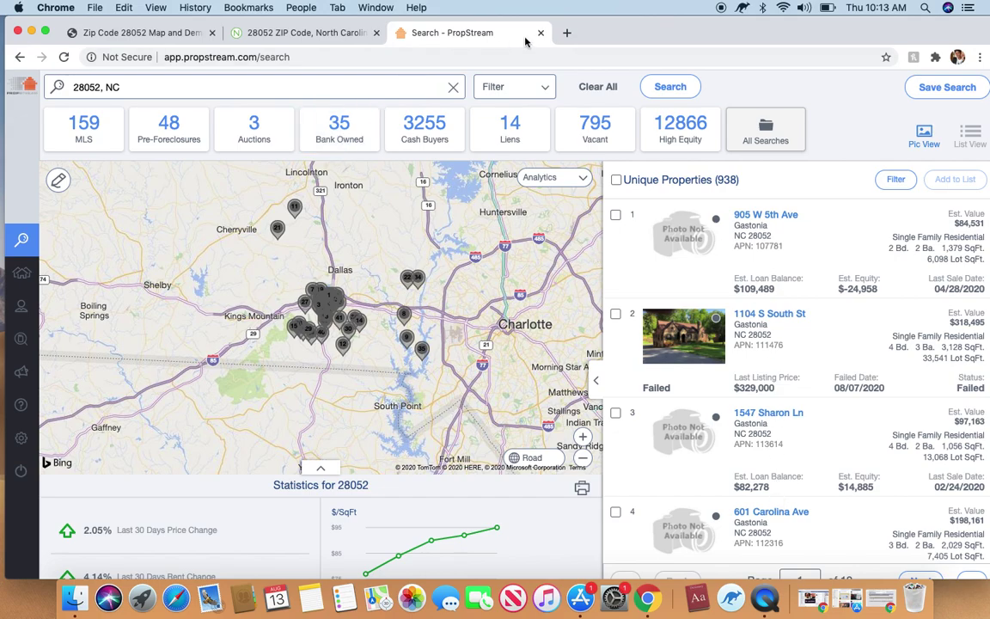
Require Estimated Equity % of at least 100 (469 results), then clear all search criteria.
{"action": "left_click", "coordinate": [520, 89]}
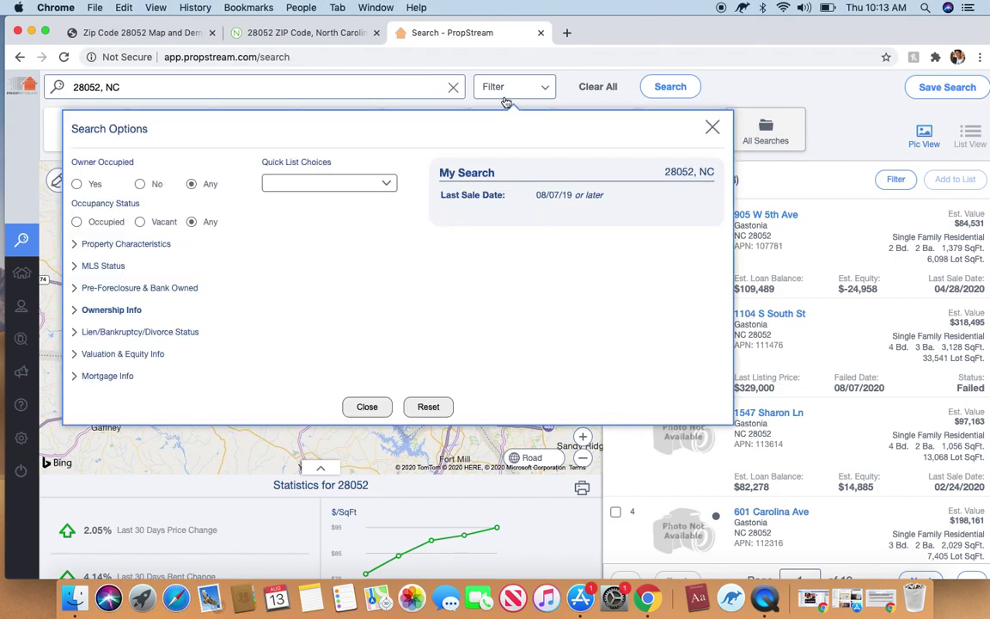
{"action": "left_click", "coordinate": [112, 353]}
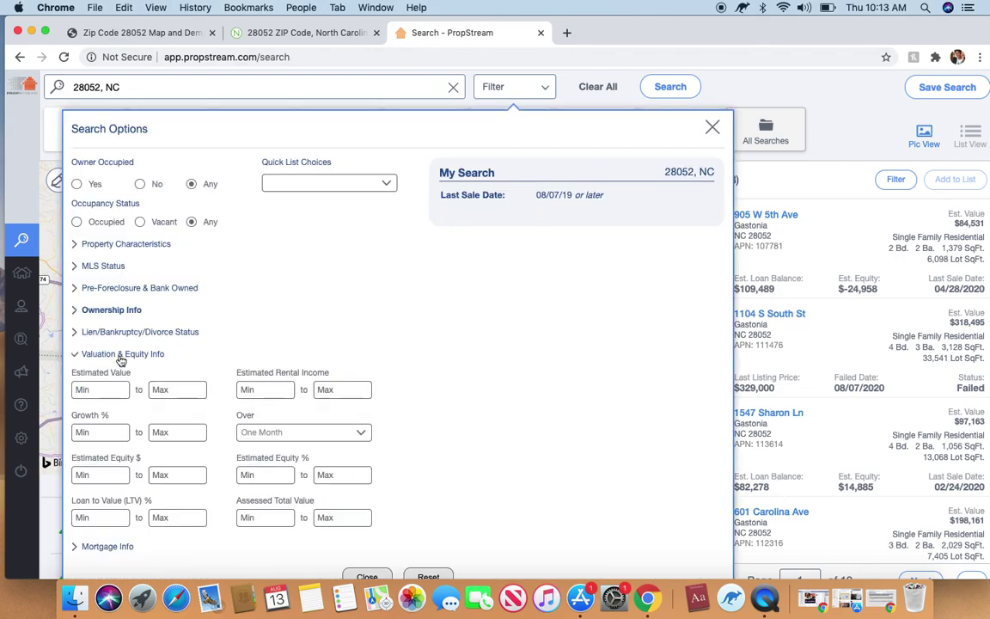
{"action": "left_click", "coordinate": [268, 475]}
{"action": "type", "text": "100"}
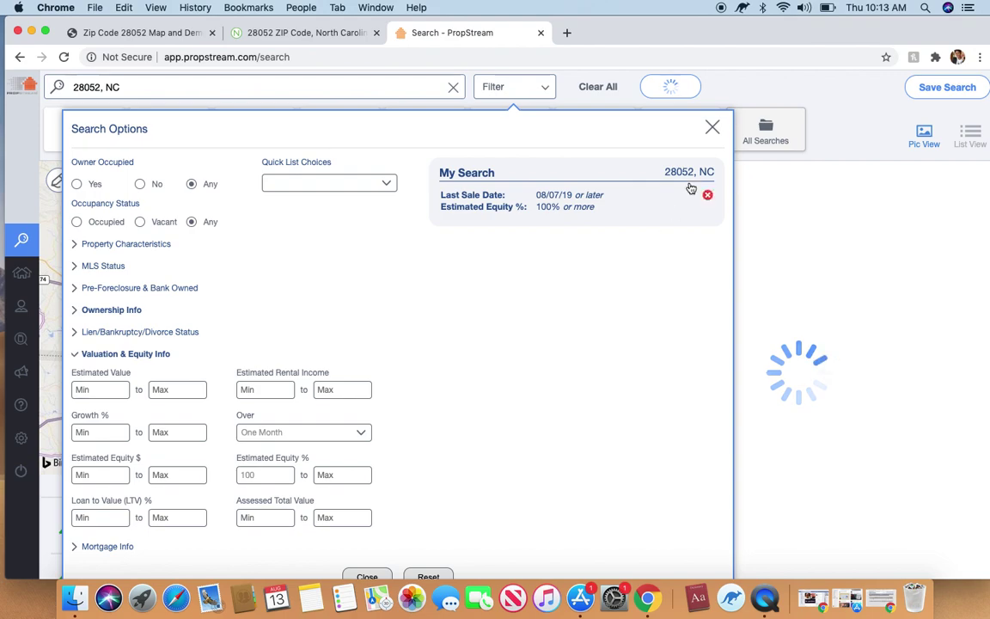
{"action": "left_click", "coordinate": [711, 131]}
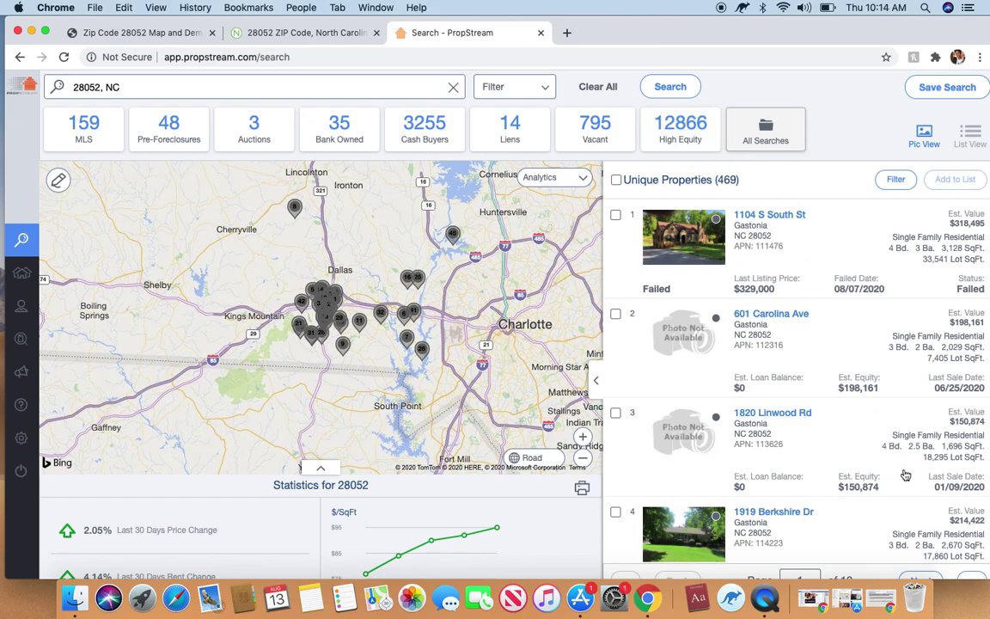
{"action": "left_click", "coordinate": [501, 95]}
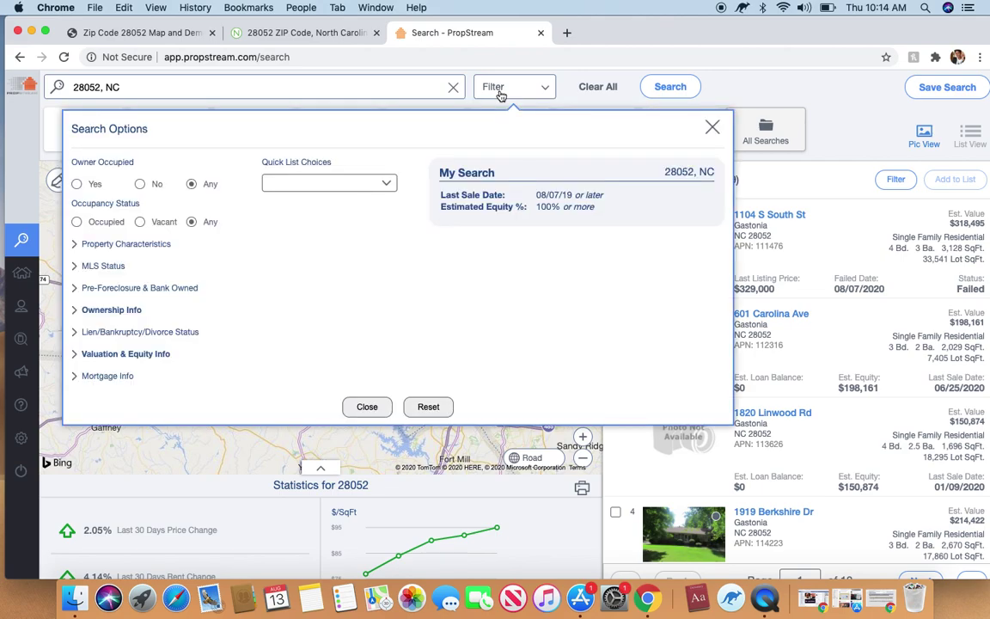
{"action": "left_click", "coordinate": [428, 407]}
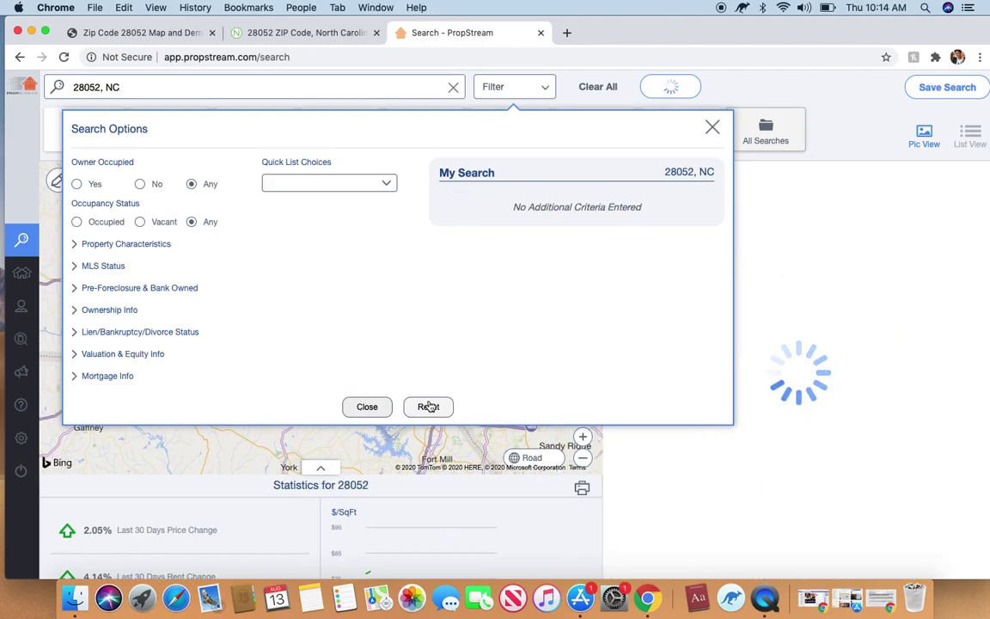
Filter the 28052 search to non-owner-occupied, vacant properties.
{"action": "left_click", "coordinate": [140, 185]}
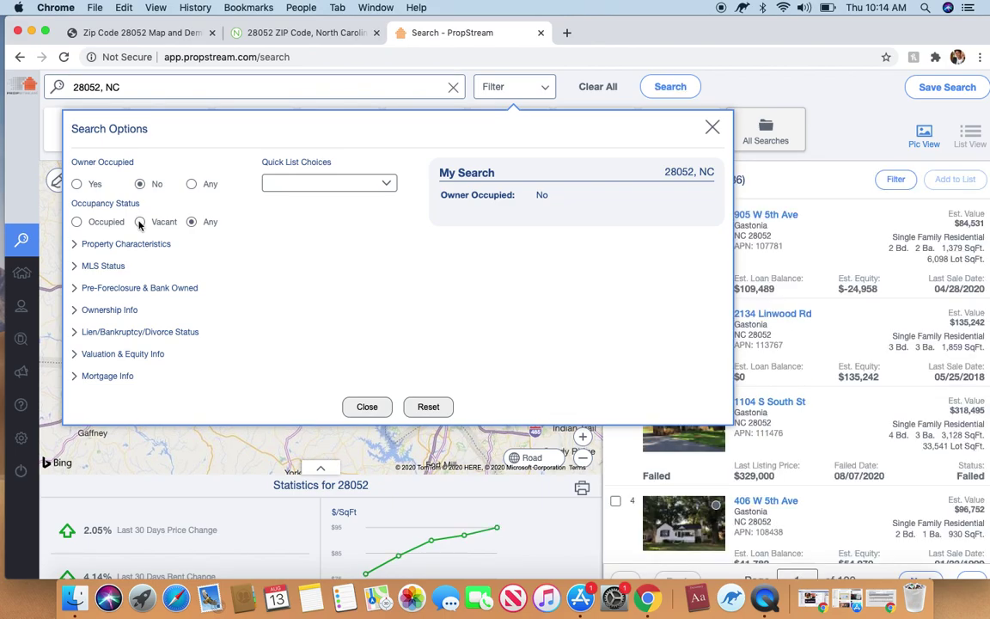
{"action": "left_click", "coordinate": [139, 223]}
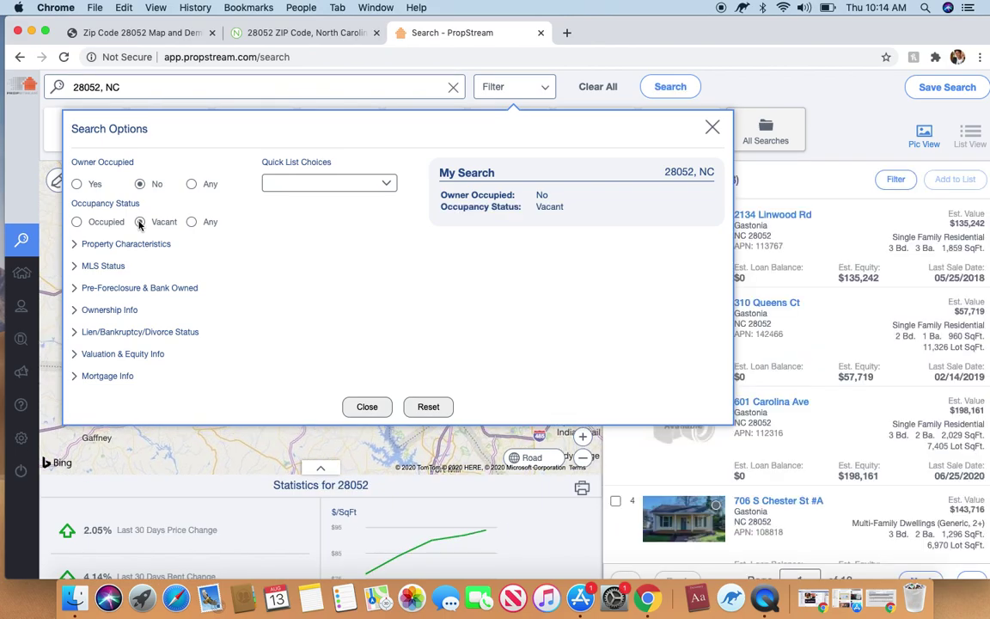
{"action": "left_click", "coordinate": [712, 130]}
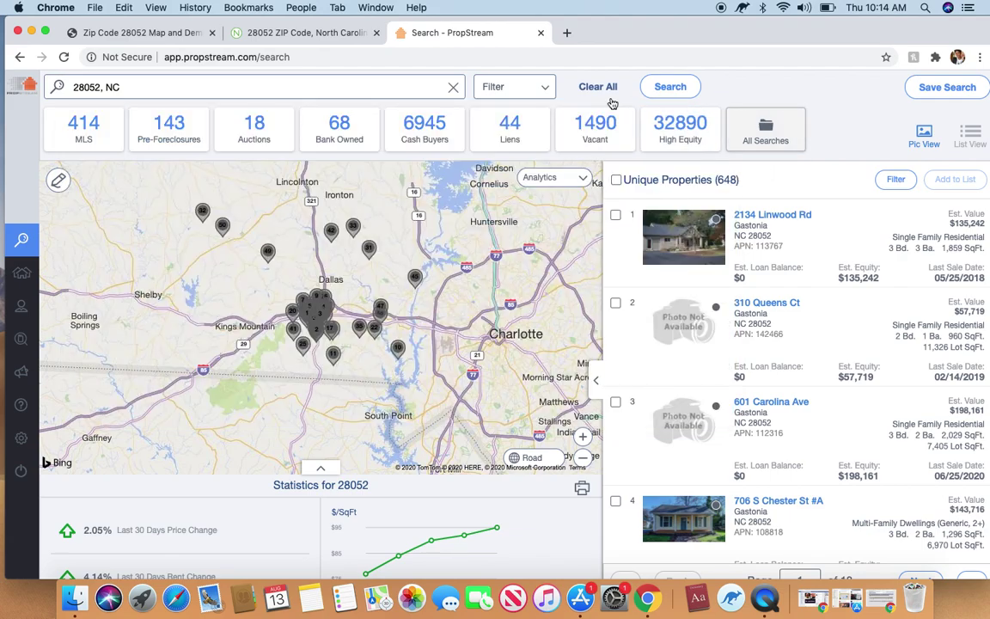
Limit results to Residential single-family homes with at least 2 bedrooms, giving 411 properties.
{"action": "left_click", "coordinate": [534, 96]}
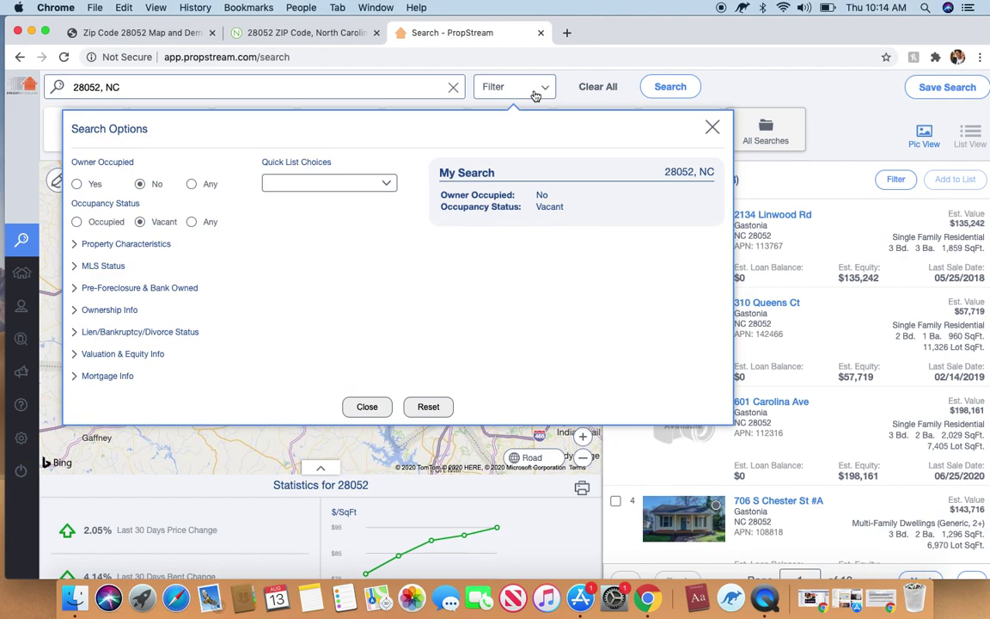
{"action": "left_click", "coordinate": [125, 243]}
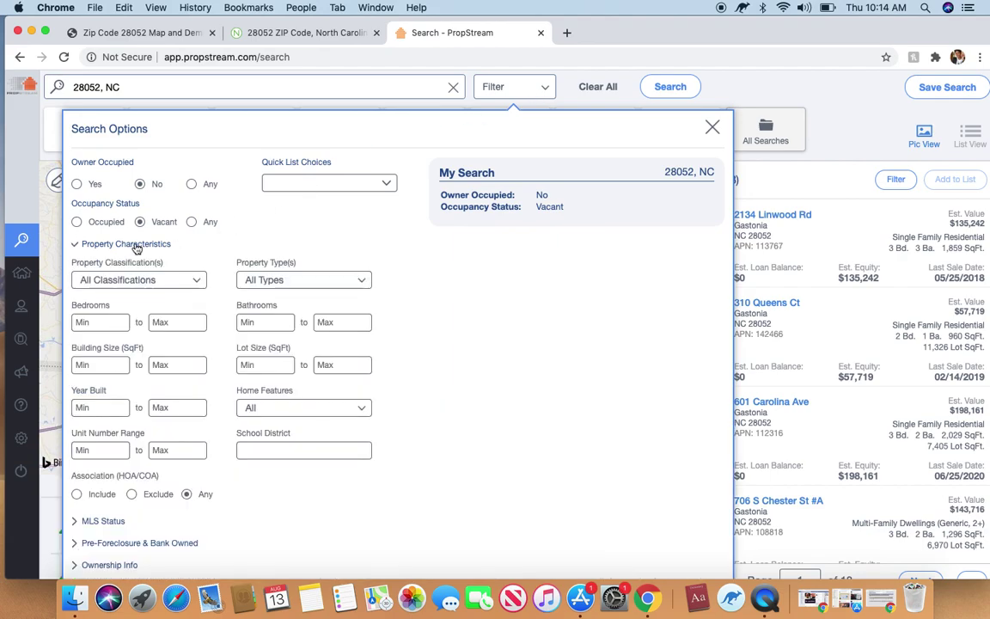
{"action": "left_click", "coordinate": [191, 281]}
{"action": "left_click", "coordinate": [132, 308]}
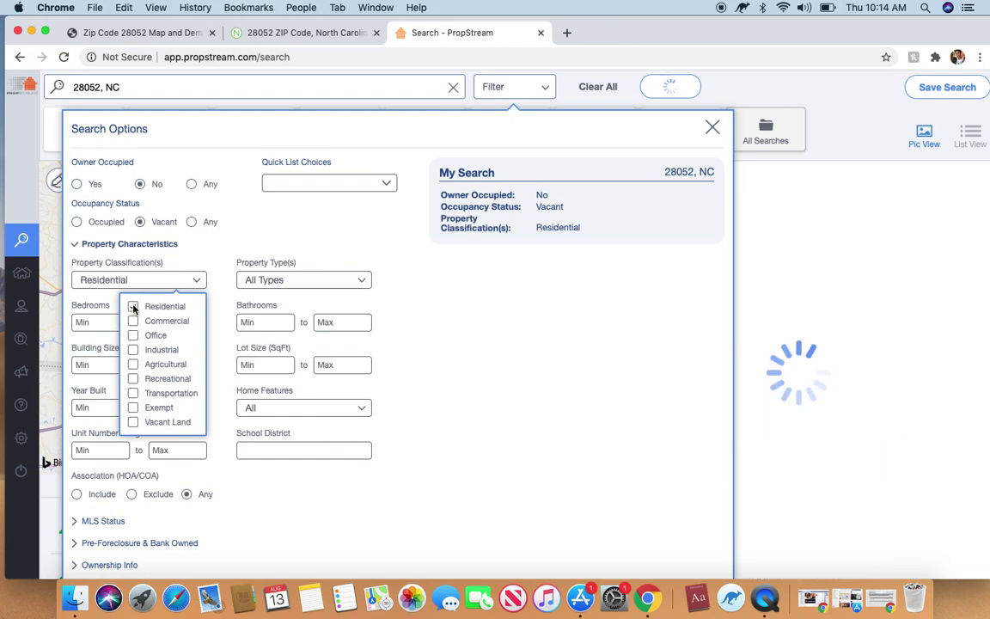
{"action": "left_click", "coordinate": [258, 281]}
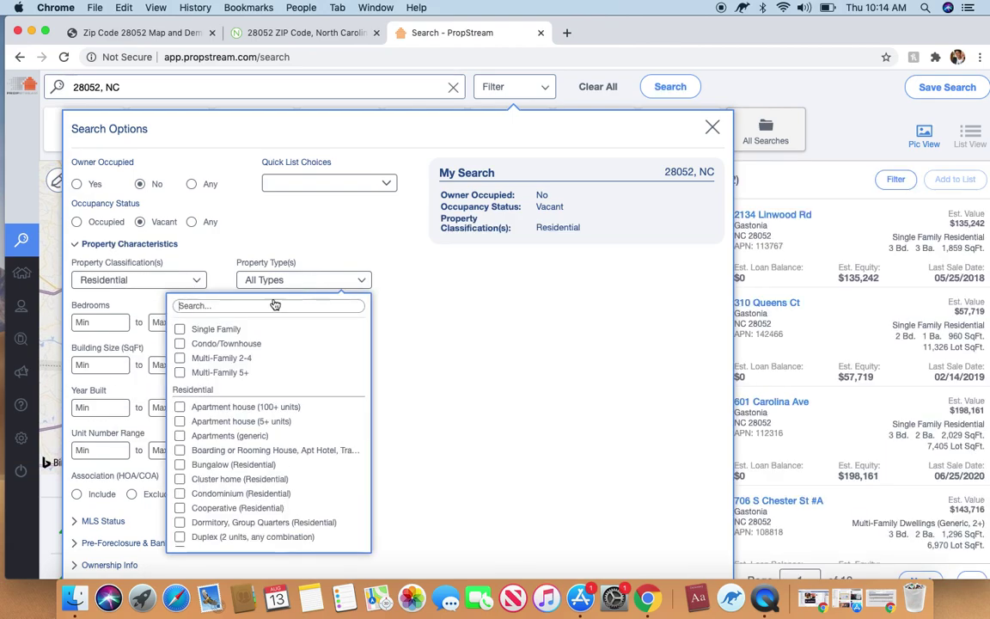
{"action": "left_click", "coordinate": [180, 329]}
{"action": "left_click", "coordinate": [469, 360]}
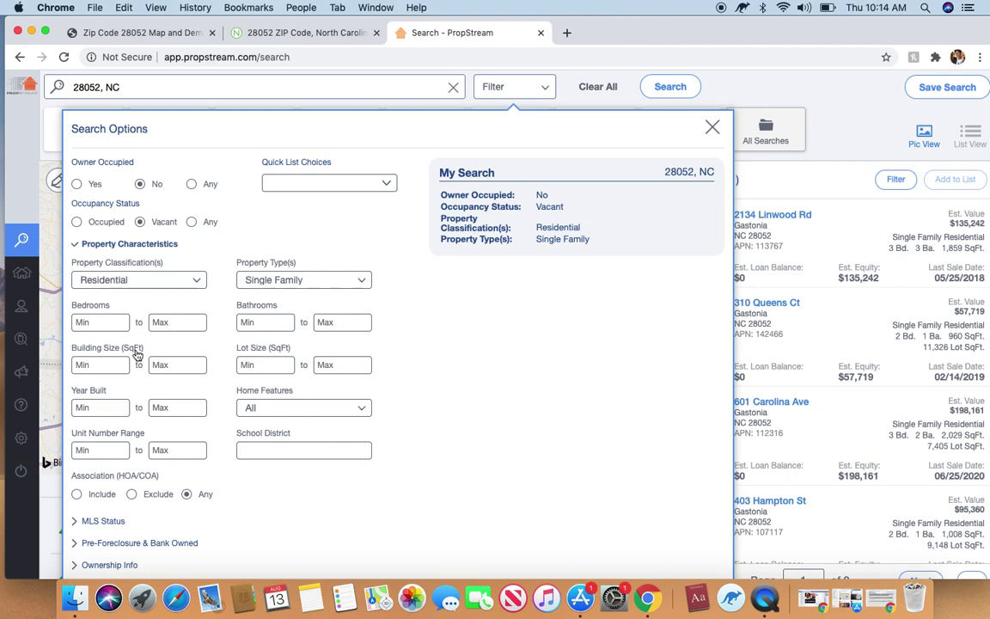
{"action": "left_click", "coordinate": [95, 322]}
{"action": "type", "text": "2"}
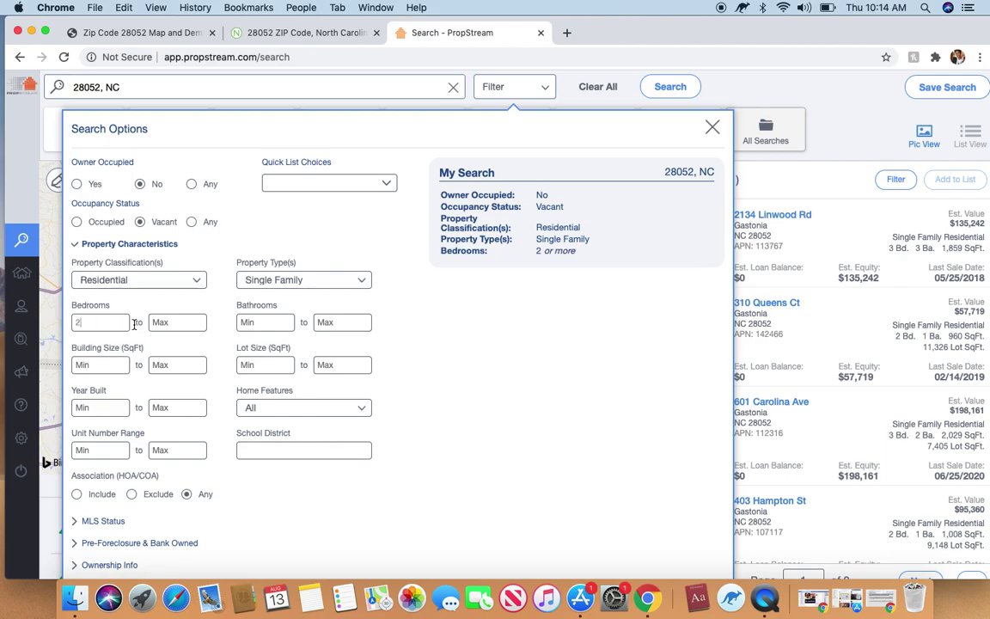
{"action": "left_click", "coordinate": [710, 127]}
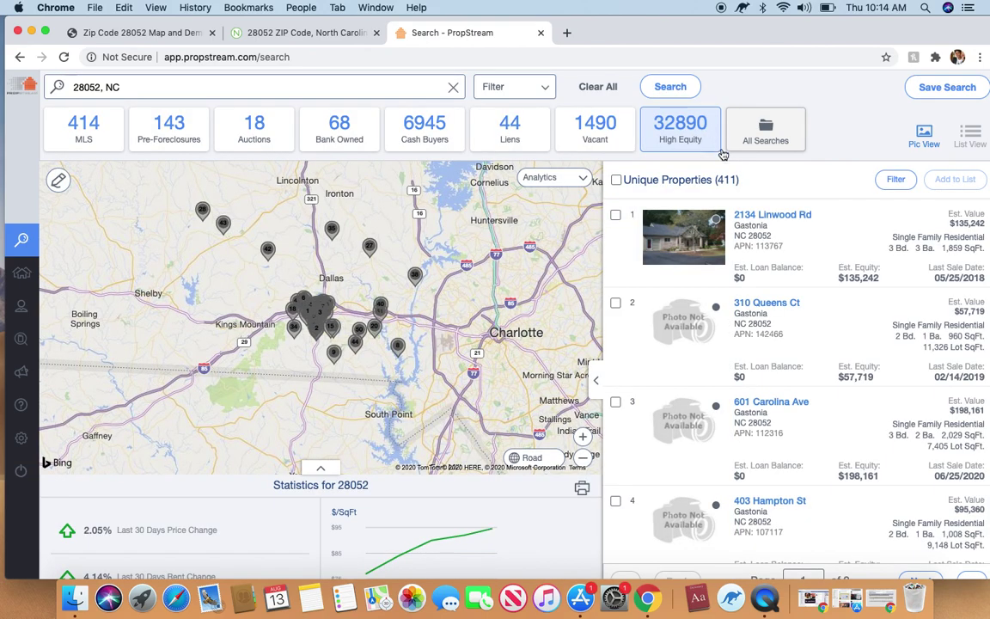
Set the earliest last sale date to 08/05/15, narrowing results to 157 properties.
{"action": "left_click", "coordinate": [524, 87]}
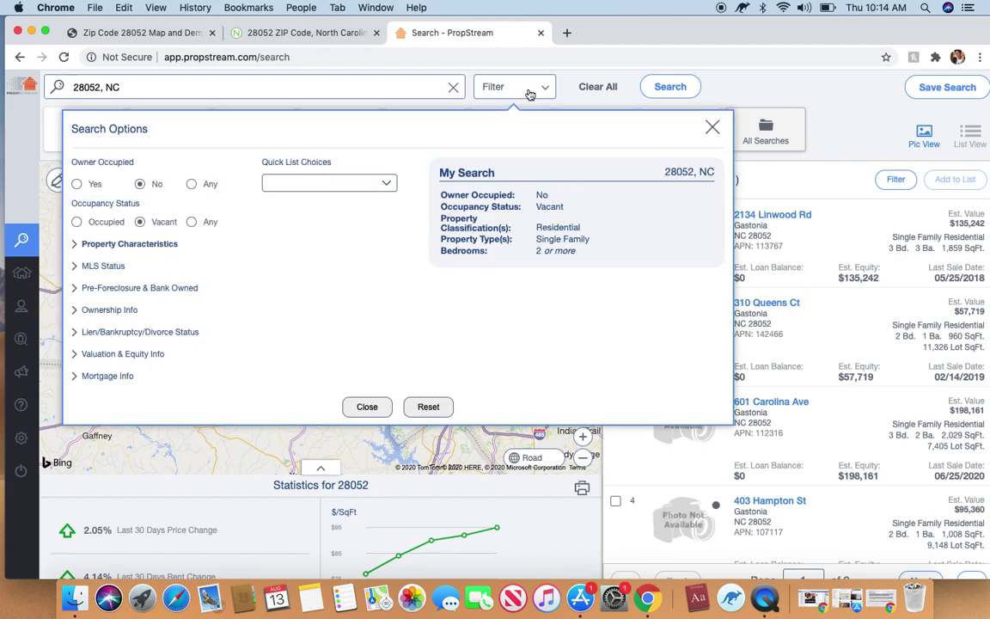
{"action": "left_click", "coordinate": [107, 311]}
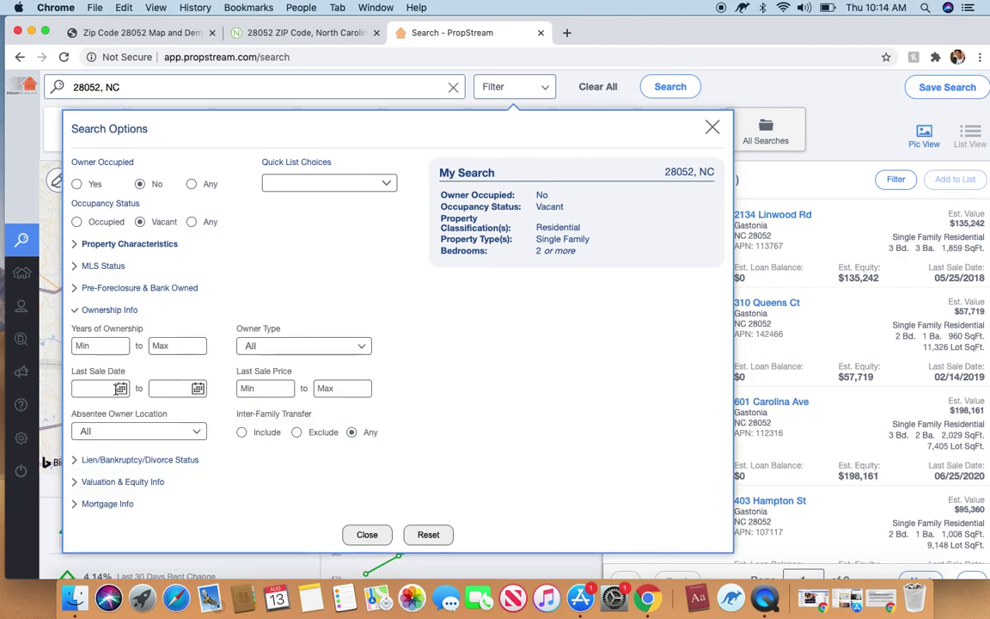
{"action": "left_click", "coordinate": [121, 389]}
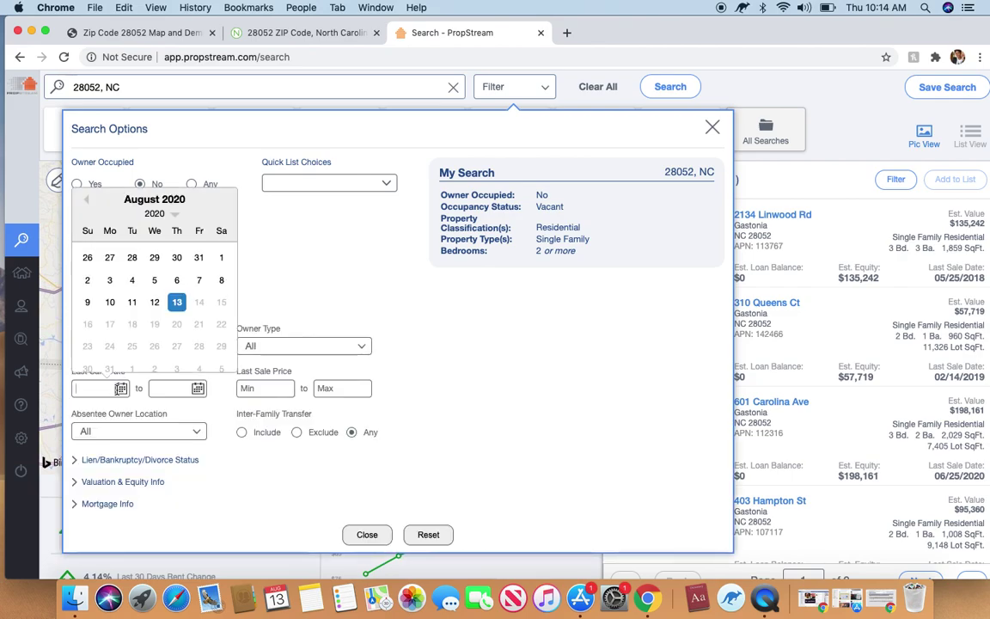
{"action": "left_click", "coordinate": [172, 217]}
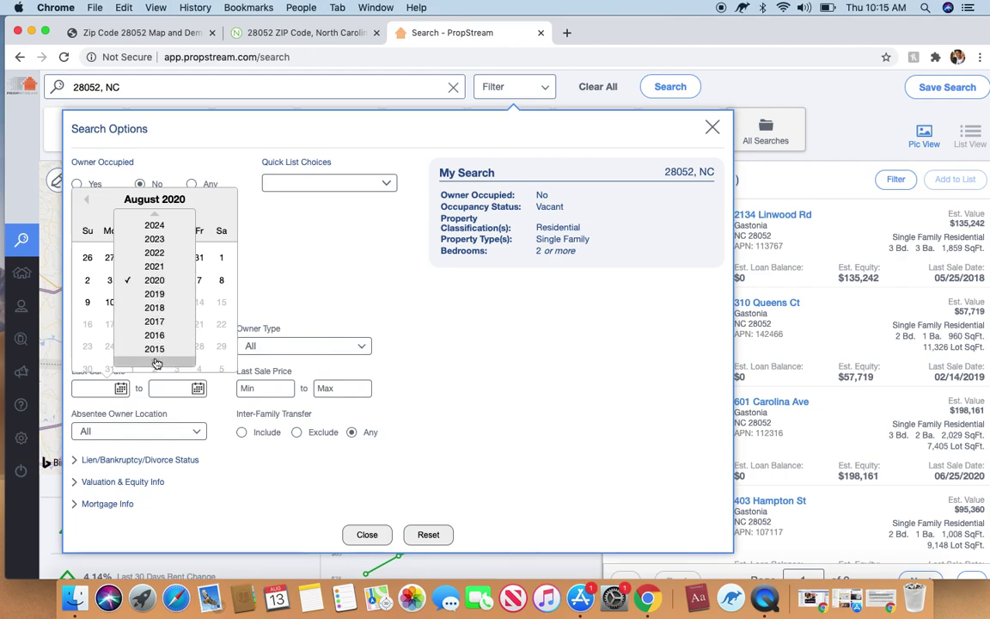
{"action": "left_click", "coordinate": [155, 349]}
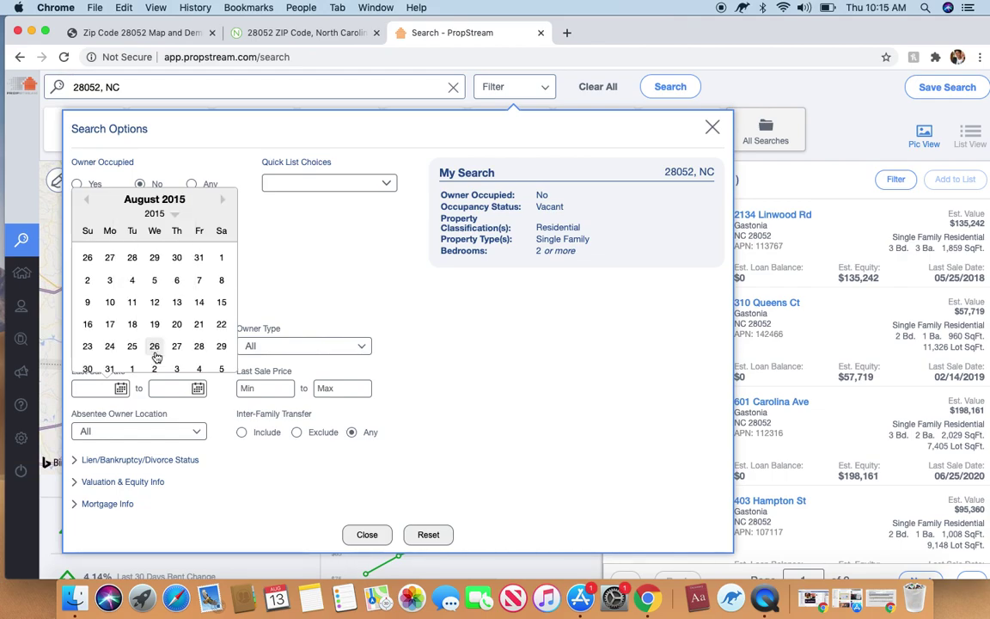
{"action": "left_click", "coordinate": [154, 280]}
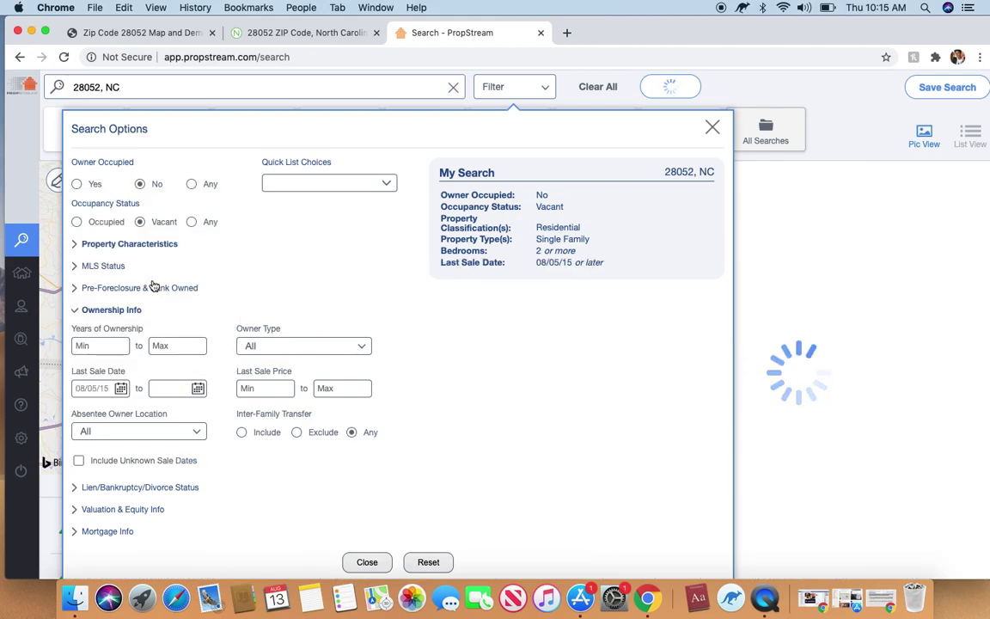
{"action": "left_click", "coordinate": [712, 129]}
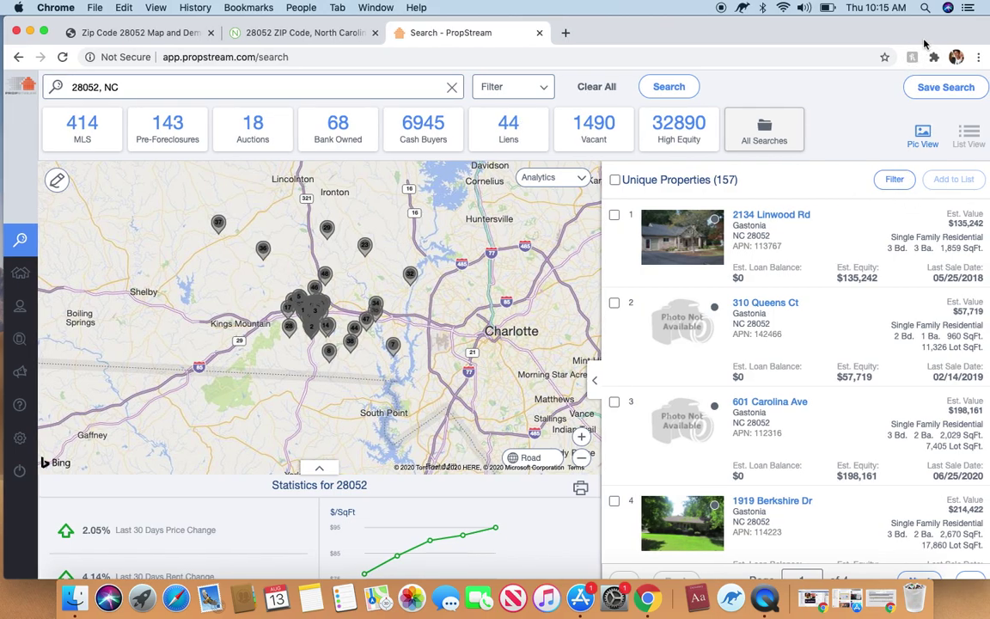
{"action": "left_click_drag", "start_coordinate": [925, 43], "coordinate": [921, 43]}
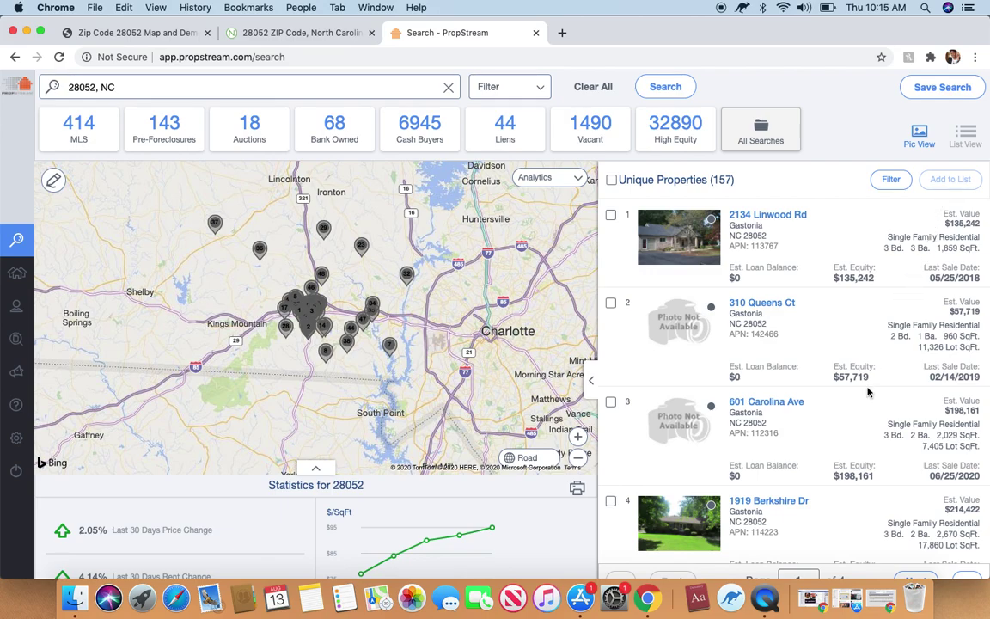
{"action": "scroll", "coordinate": [868, 393], "scroll_direction": "down", "scroll_amount": 1}
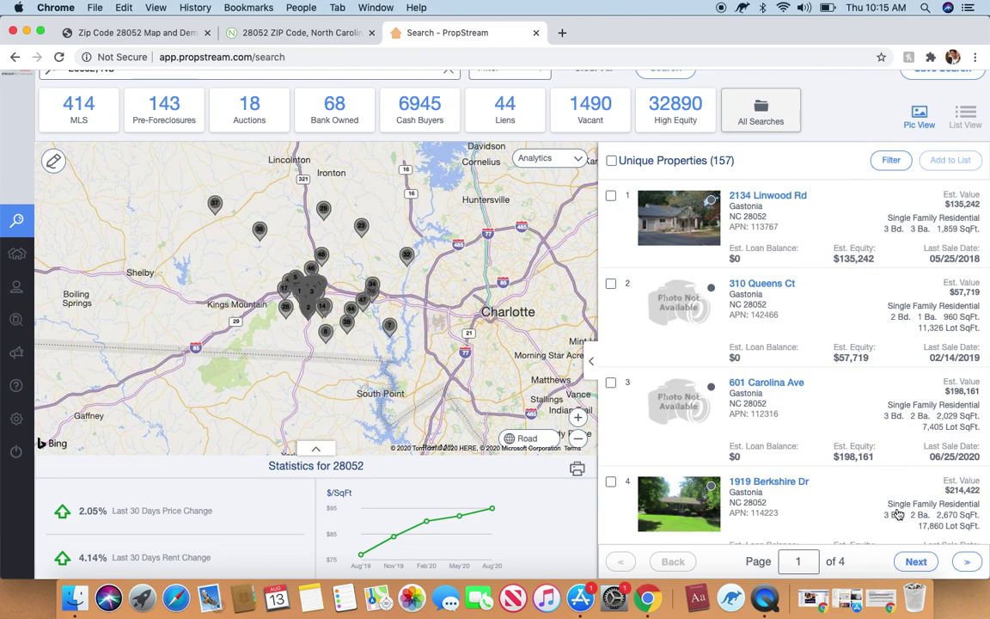
{"action": "left_click", "coordinate": [915, 563]}
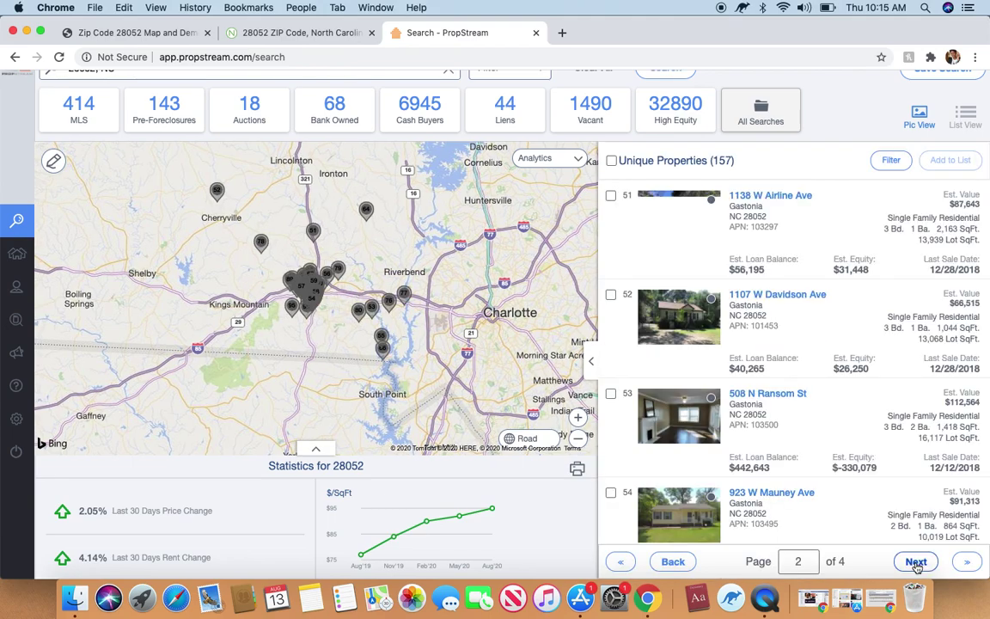
{"action": "left_click", "coordinate": [916, 566]}
{"action": "left_click", "coordinate": [916, 567]}
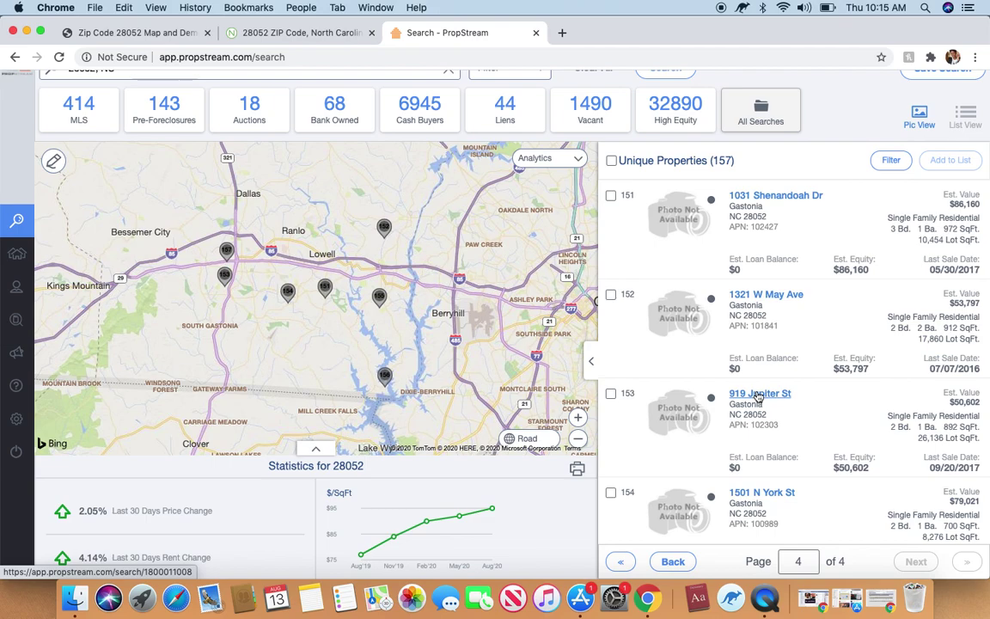
{"action": "left_click", "coordinate": [758, 395]}
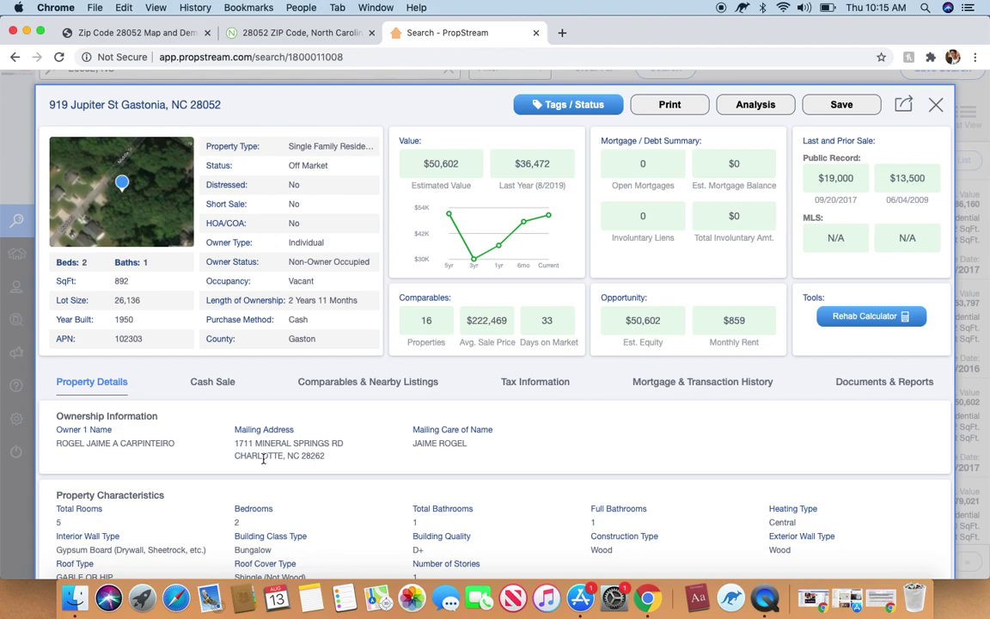
{"action": "left_click", "coordinate": [210, 383]}
{"action": "scroll", "coordinate": [773, 431], "scroll_direction": "down", "scroll_amount": 5}
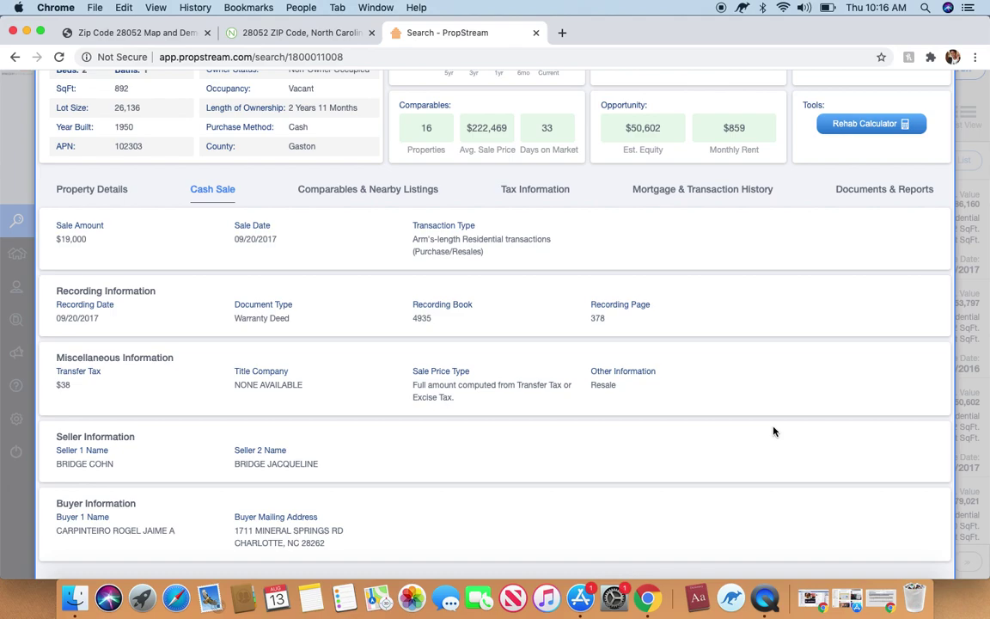
{"action": "scroll", "coordinate": [774, 432], "scroll_direction": "down", "scroll_amount": 1}
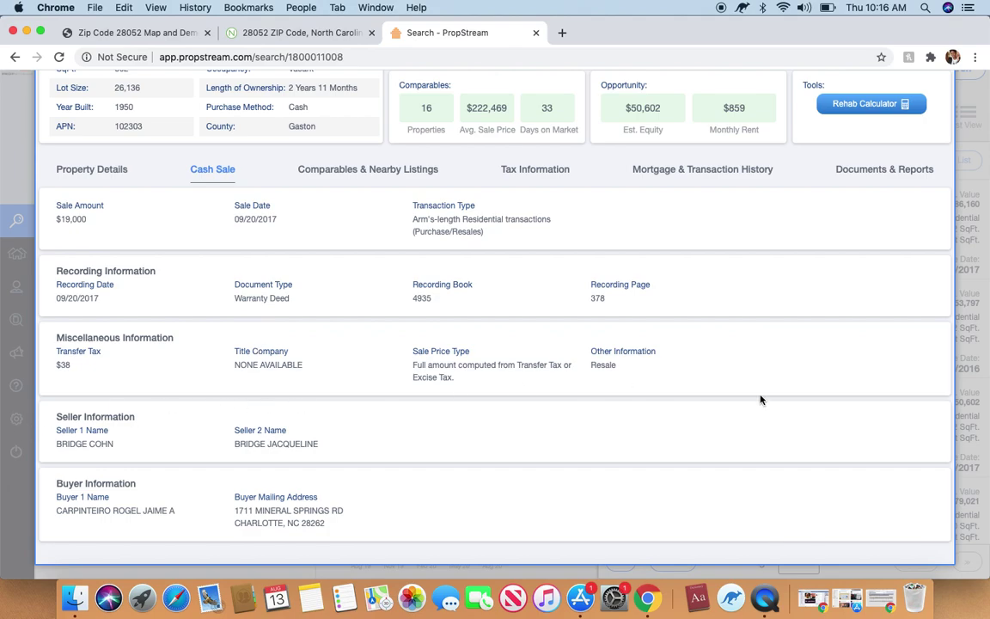
{"action": "scroll", "coordinate": [760, 400], "scroll_direction": "up", "scroll_amount": 3}
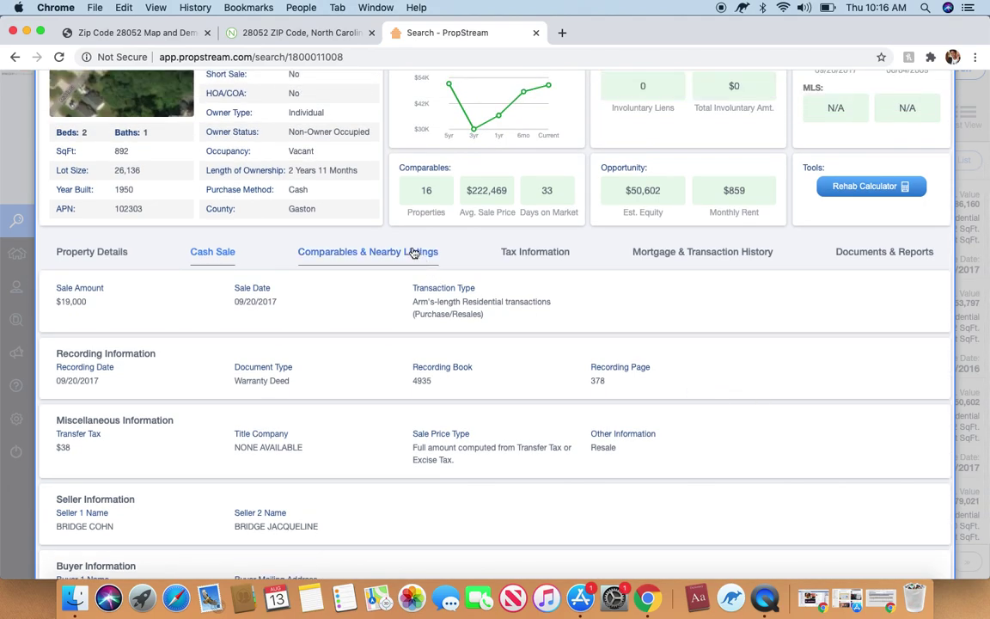
Review its 16 comparable sales within 0.5 miles, averaging $222,469 and $249.22/sq ft.
{"action": "left_click", "coordinate": [414, 253]}
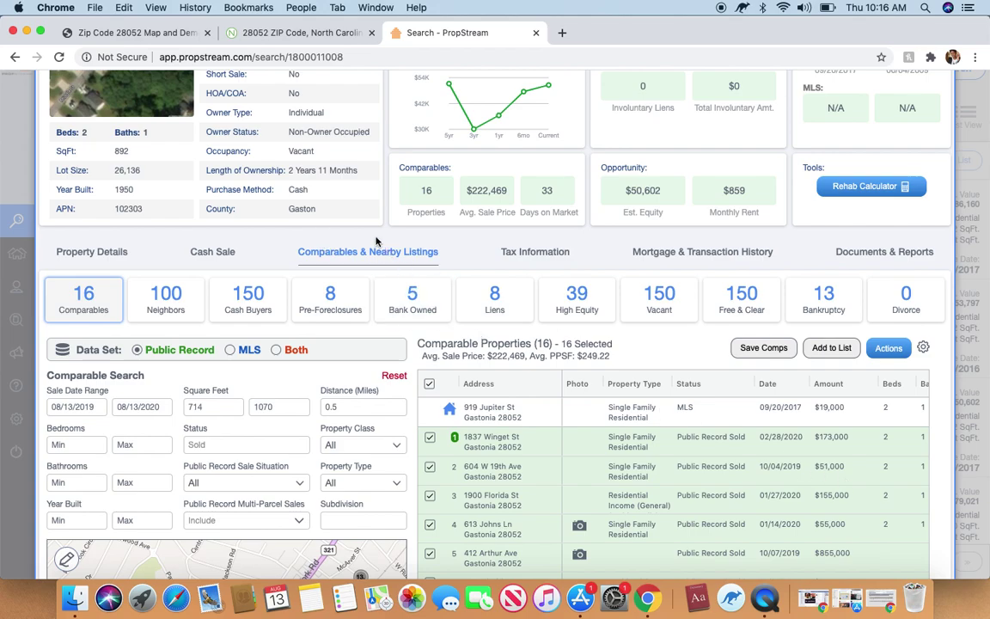
{"action": "scroll", "coordinate": [375, 239], "scroll_direction": "up", "scroll_amount": 2}
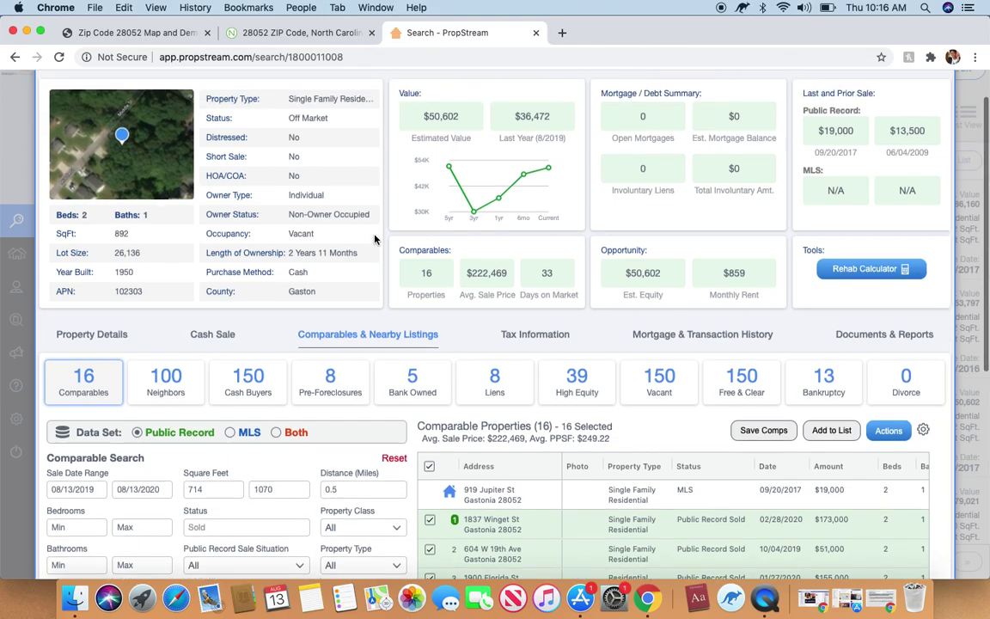
{"action": "left_click", "coordinate": [120, 335]}
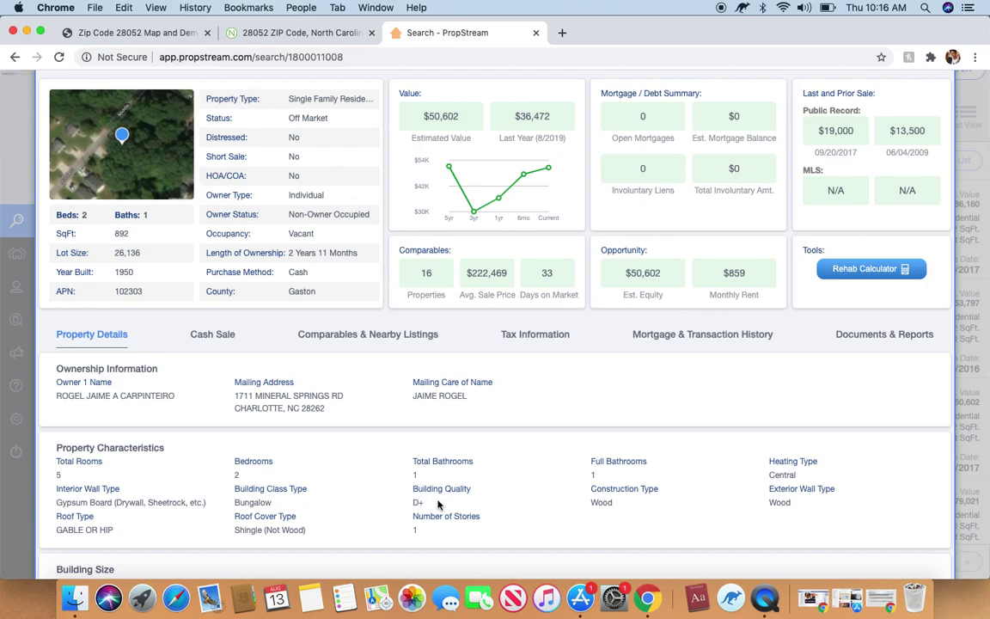
{"action": "scroll", "coordinate": [485, 502], "scroll_direction": "down", "scroll_amount": 3}
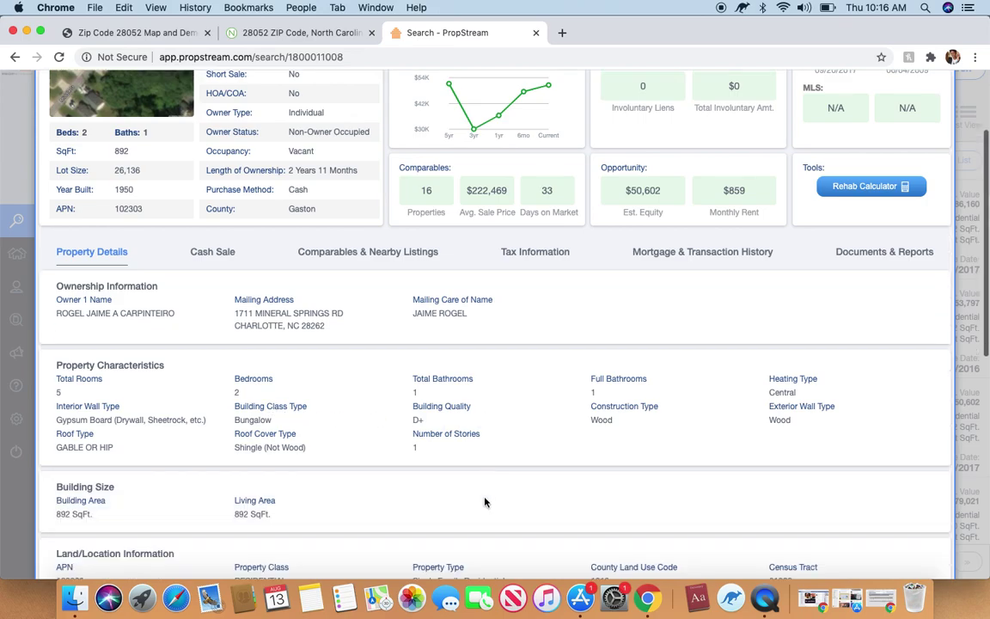
{"action": "left_click", "coordinate": [349, 258]}
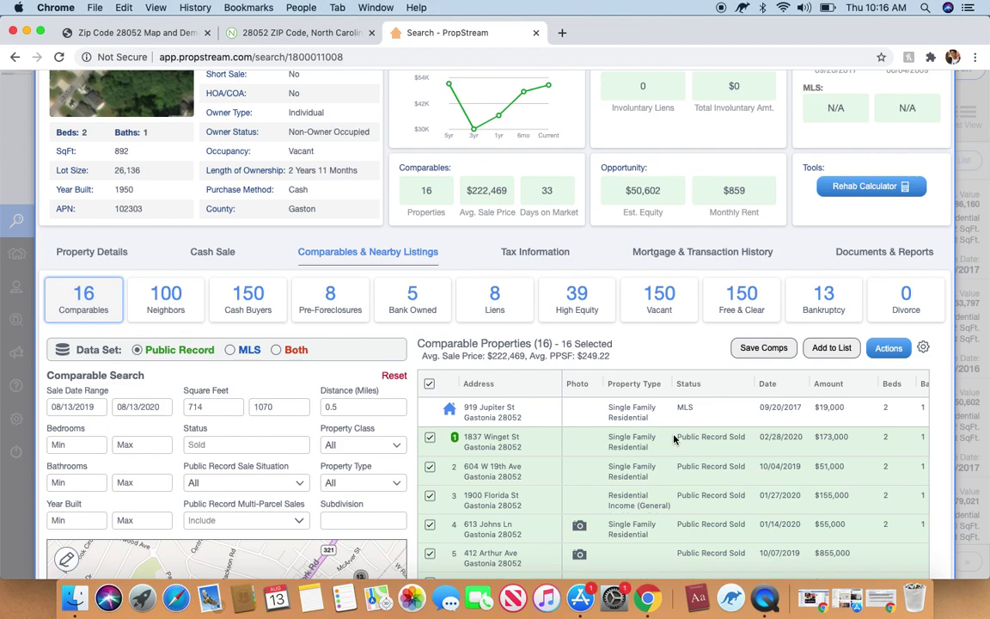
{"action": "scroll", "coordinate": [675, 440], "scroll_direction": "down", "scroll_amount": 5}
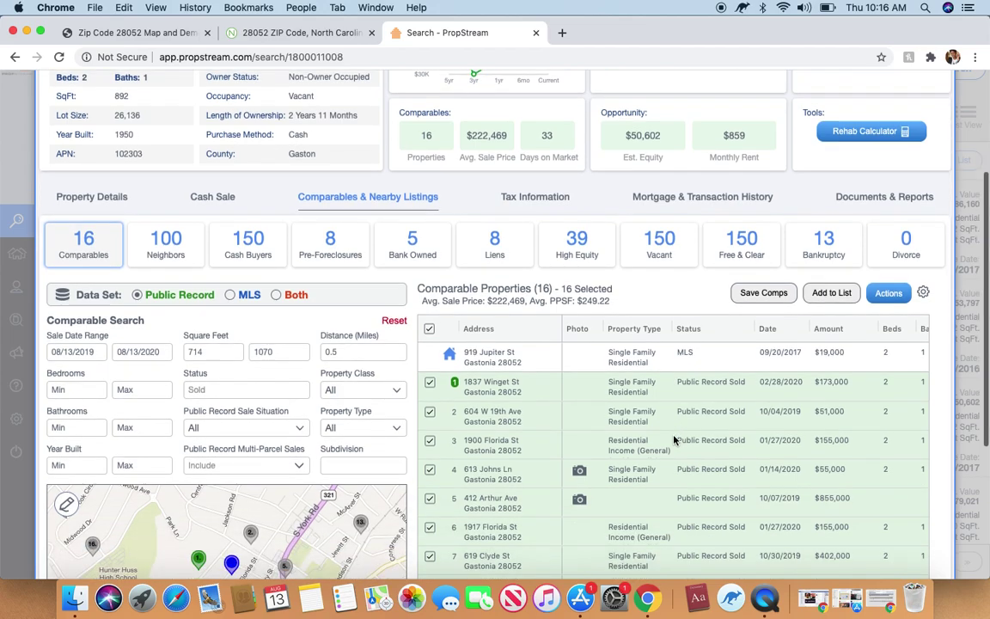
{"action": "scroll", "coordinate": [675, 440], "scroll_direction": "down", "scroll_amount": 2}
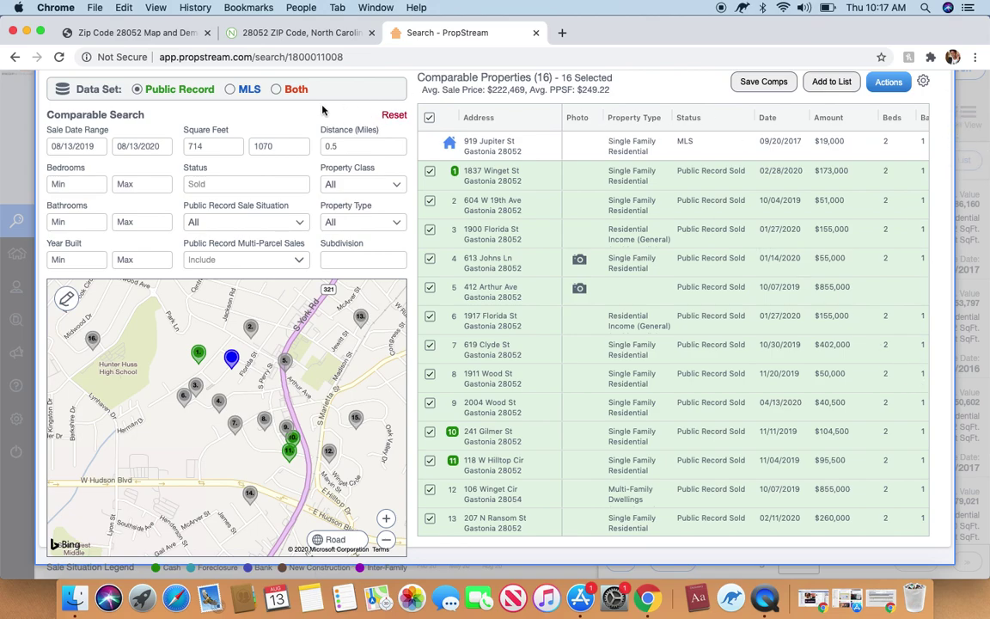
{"action": "left_click", "coordinate": [969, 112]}
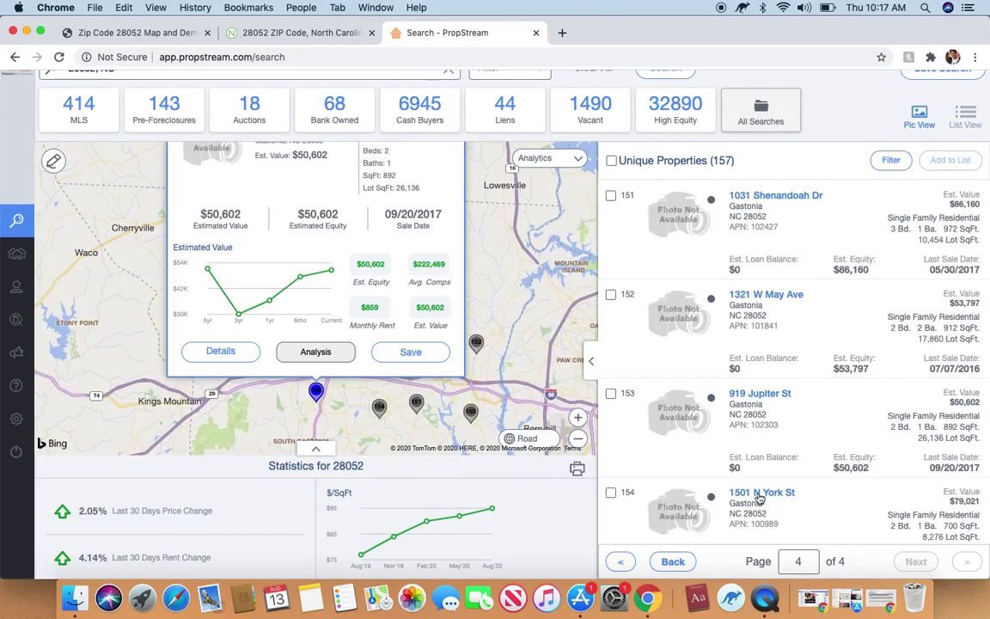
{"action": "left_click", "coordinate": [746, 394]}
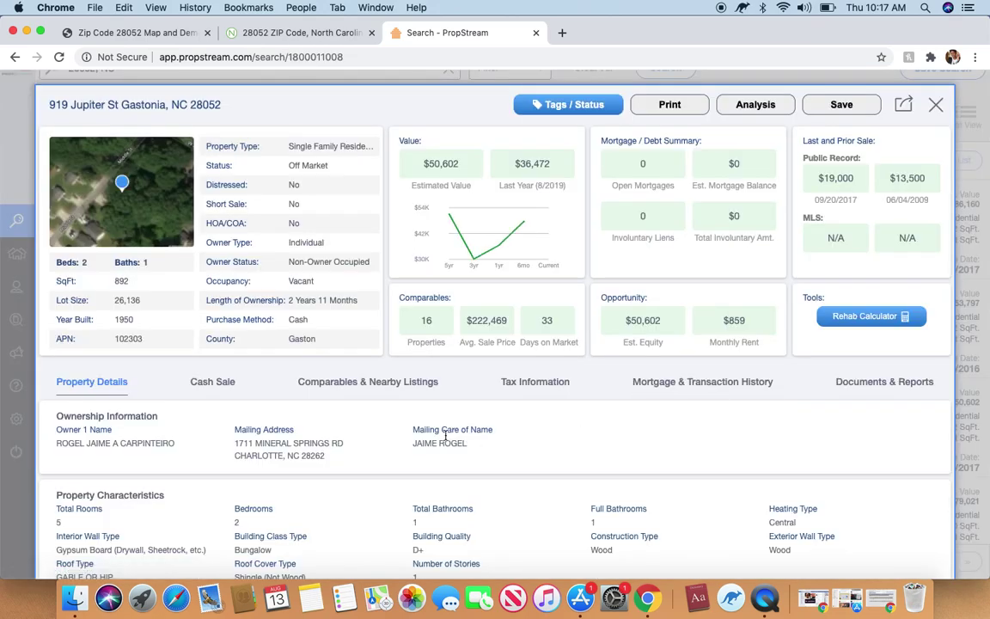
{"action": "left_click", "coordinate": [533, 381]}
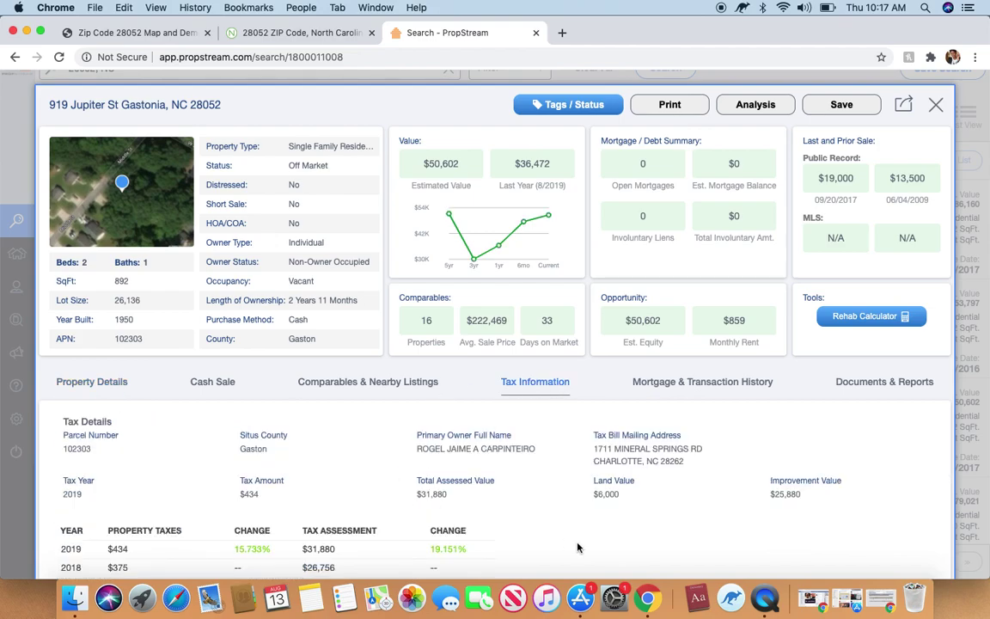
{"action": "scroll", "coordinate": [606, 550], "scroll_direction": "down", "scroll_amount": 3}
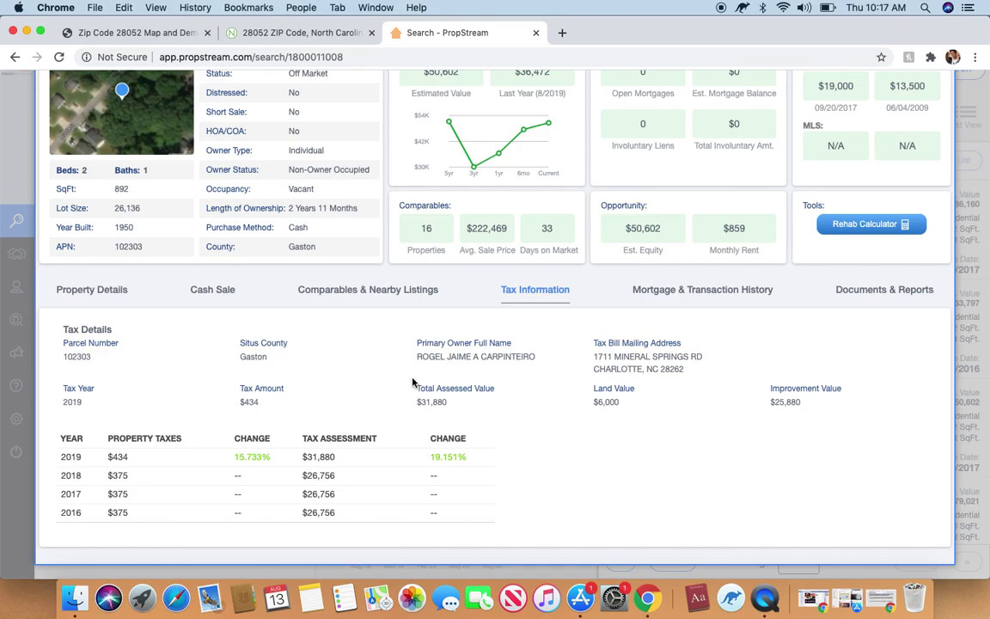
{"action": "left_click", "coordinate": [731, 290]}
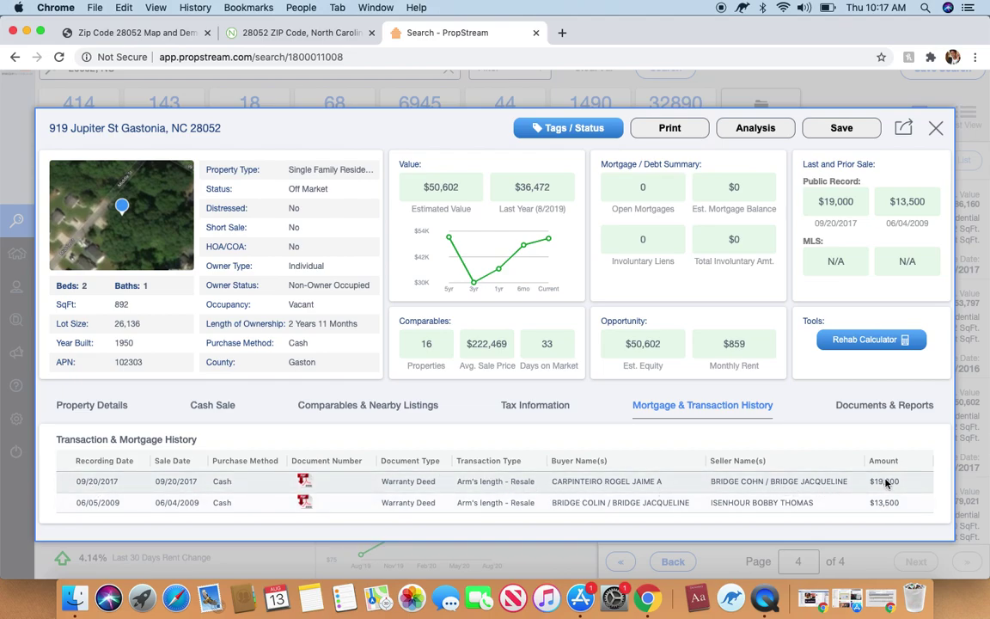
Check its documents and reports, then enlarge the aerial photo beside the property summary.
{"action": "left_click", "coordinate": [936, 131]}
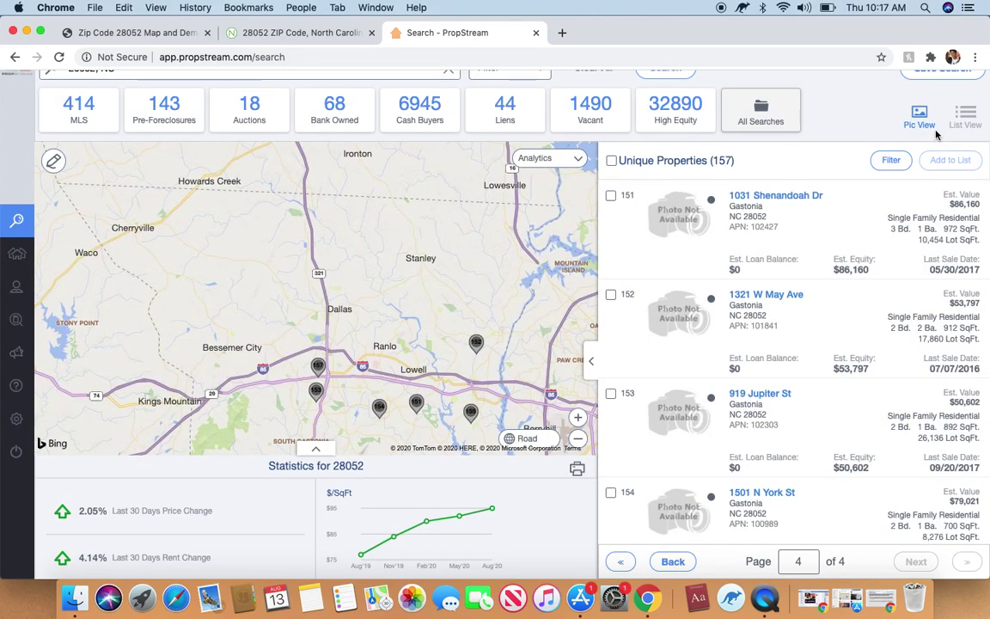
{"action": "left_click", "coordinate": [692, 359]}
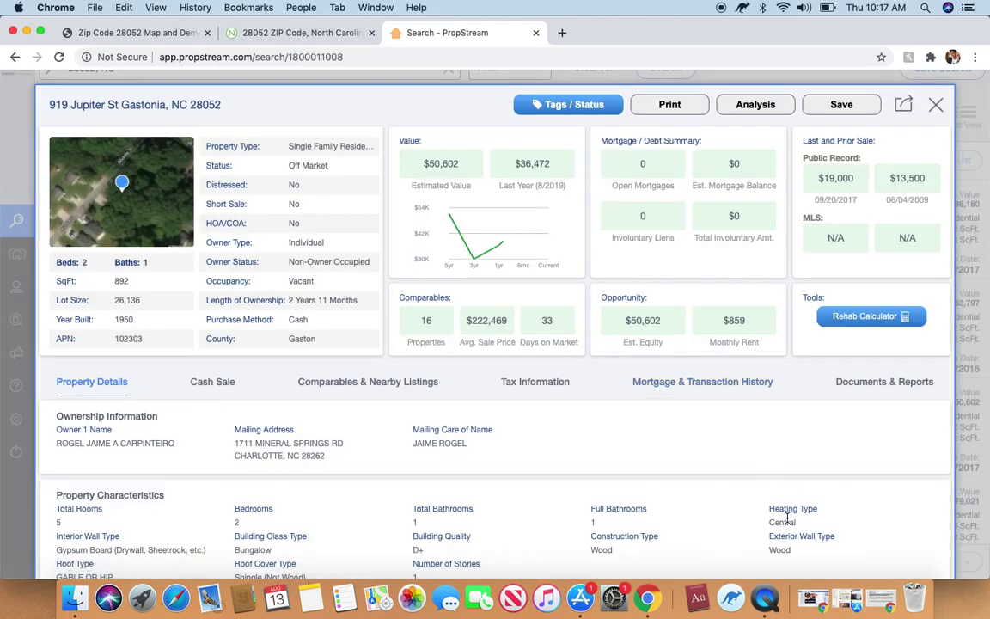
{"action": "left_click", "coordinate": [867, 389]}
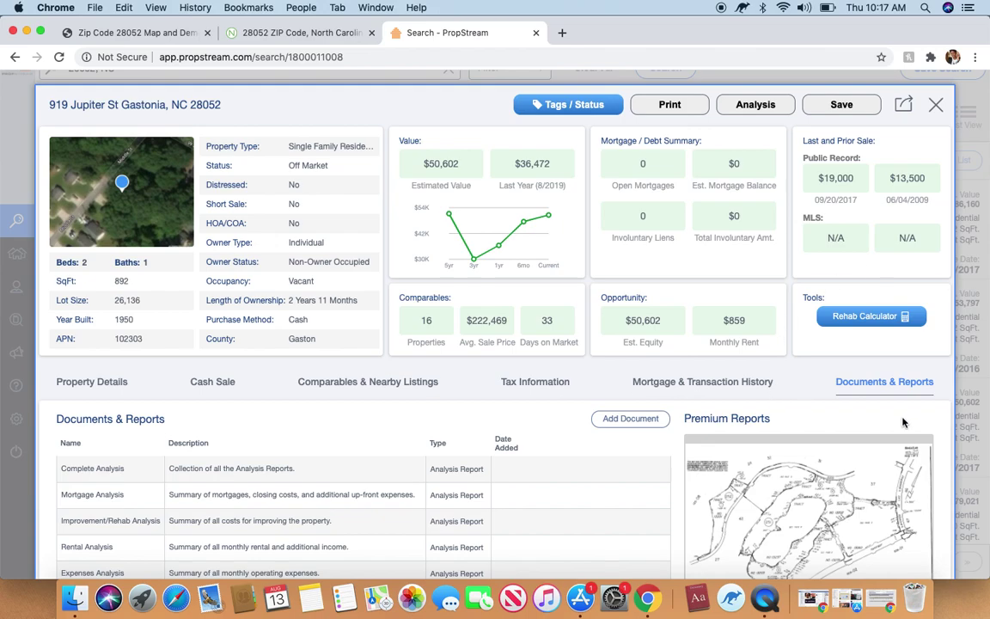
{"action": "left_click", "coordinate": [96, 384]}
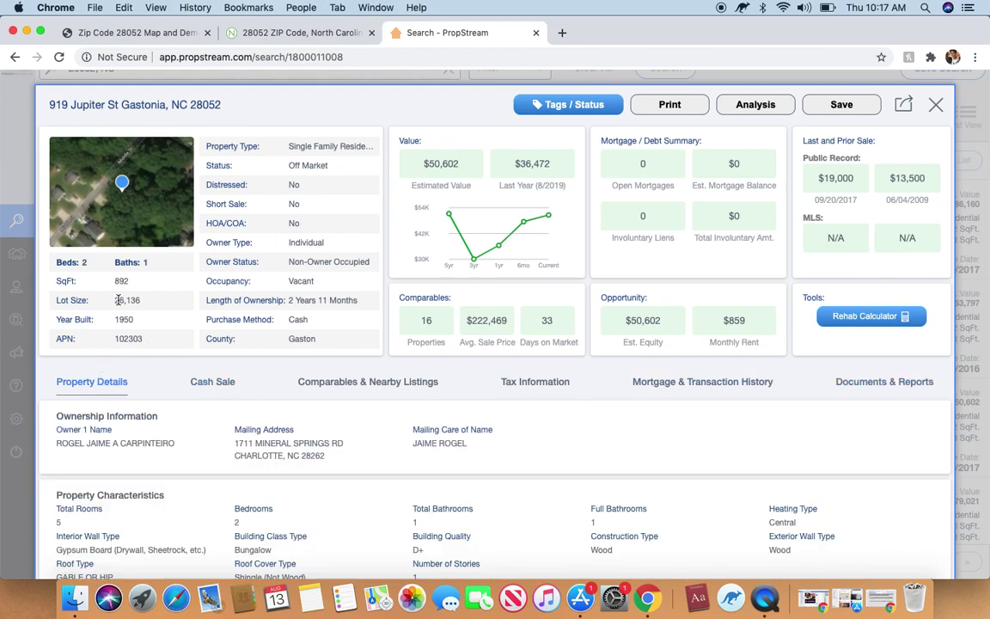
{"action": "left_click", "coordinate": [118, 187]}
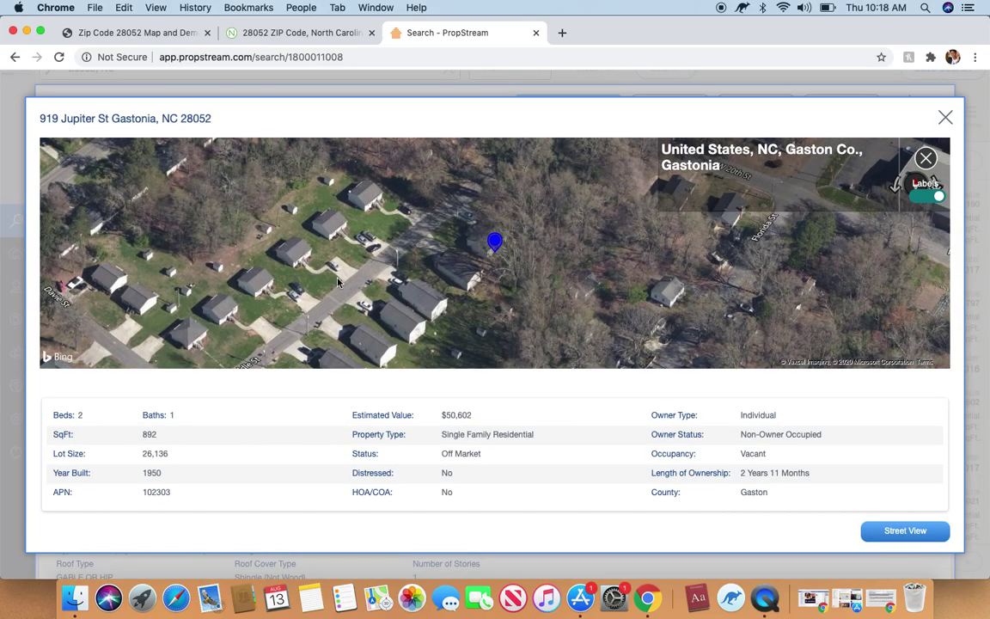
{"action": "left_click", "coordinate": [563, 33]}
{"action": "left_click", "coordinate": [456, 32]}
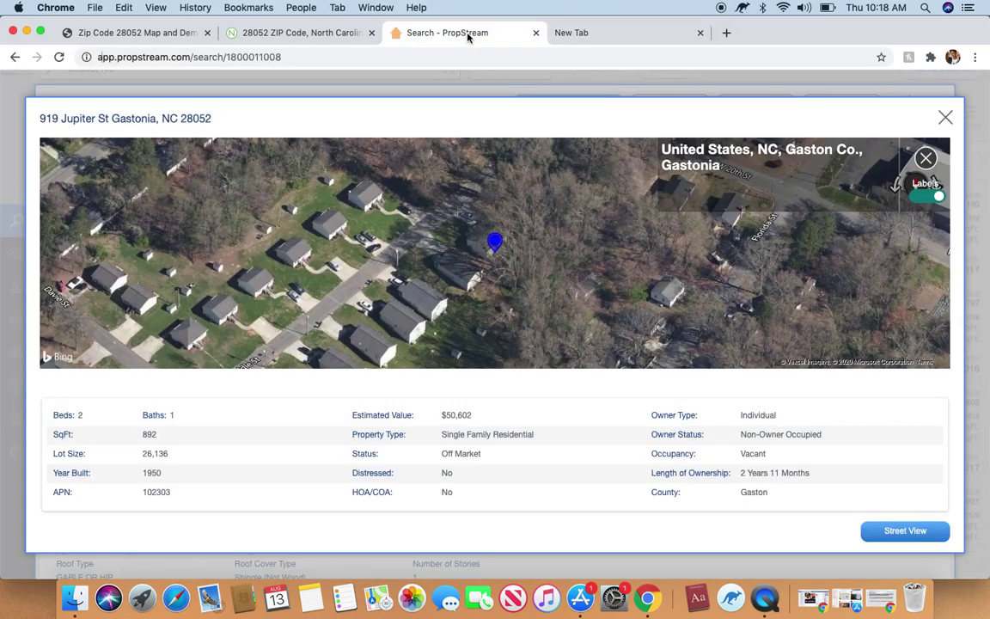
{"action": "left_click_drag", "start_coordinate": [219, 122], "coordinate": [38, 118]}
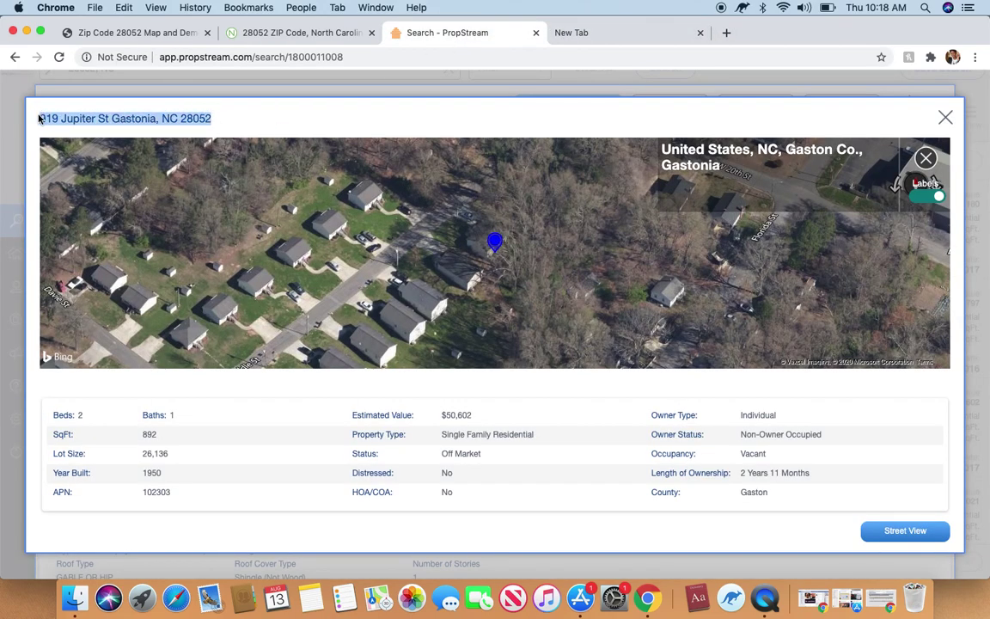
{"action": "right_click", "coordinate": [52, 118]}
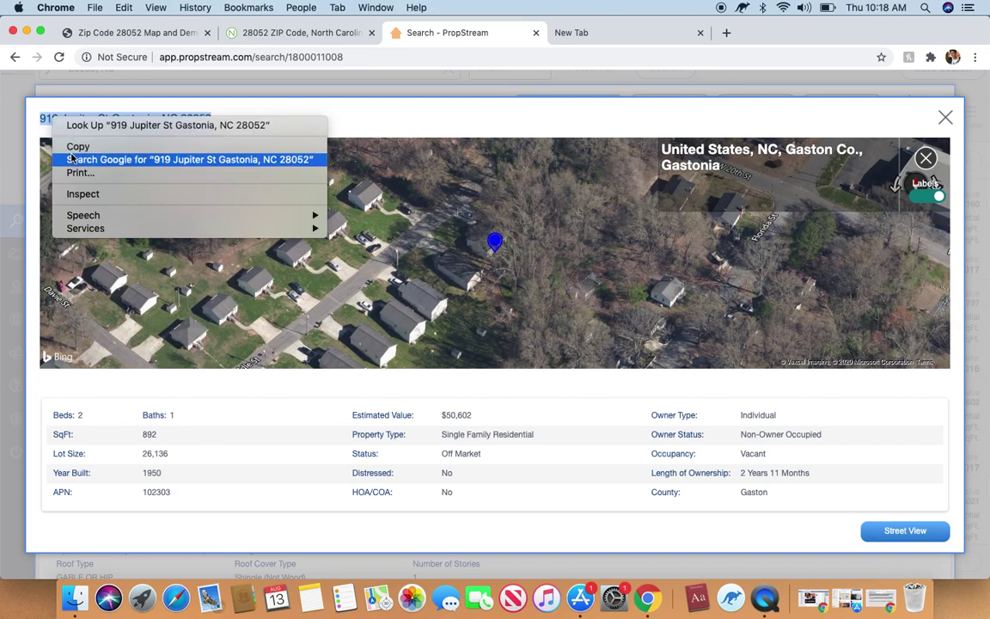
{"action": "left_click", "coordinate": [72, 148]}
Google the copied address and open its Zillow listing.
{"action": "left_click", "coordinate": [577, 33]}
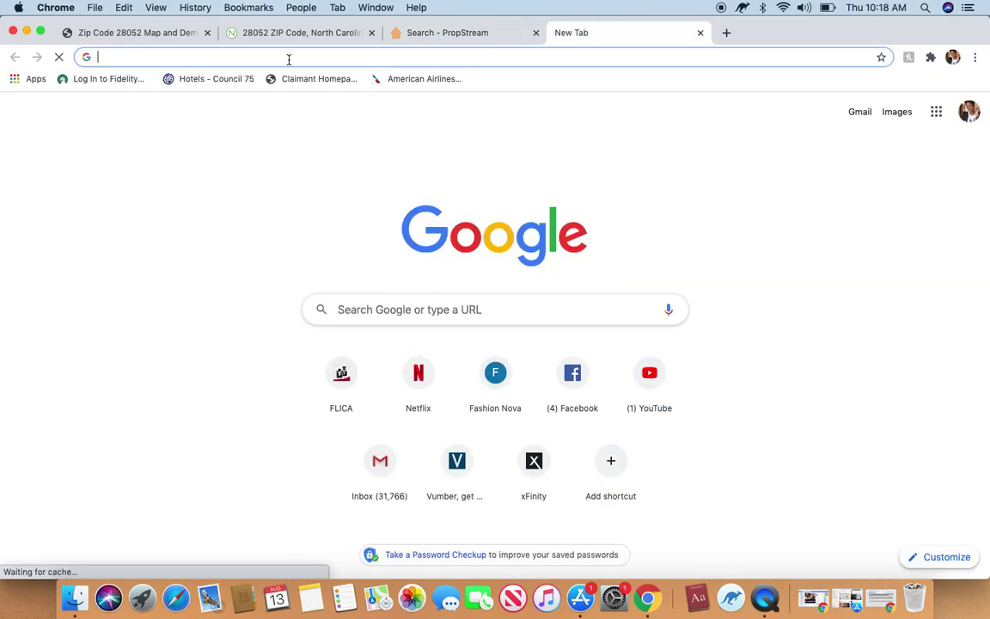
{"action": "right_click", "coordinate": [242, 55]}
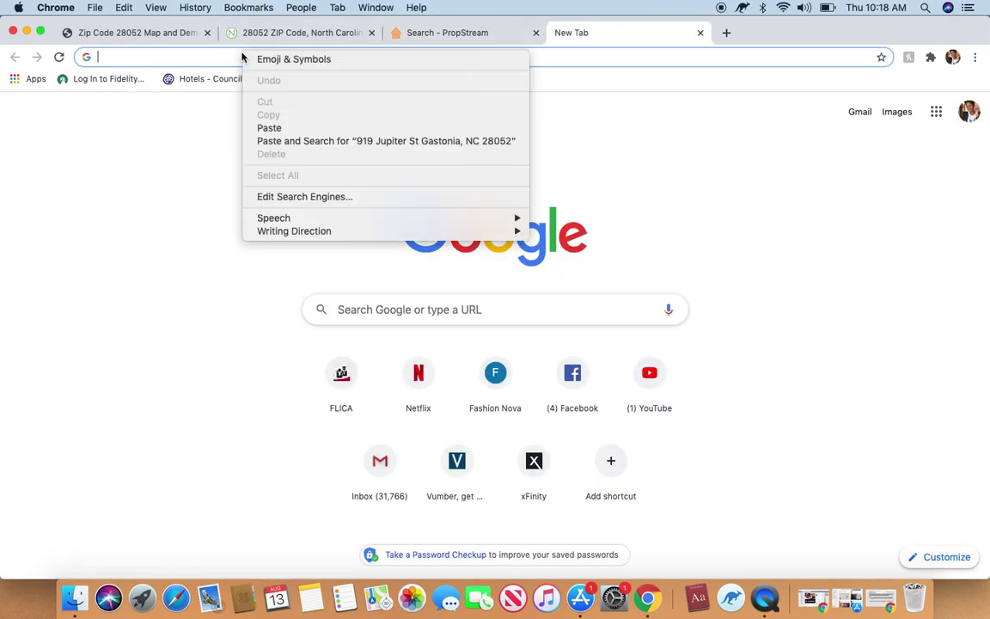
{"action": "left_click", "coordinate": [263, 141]}
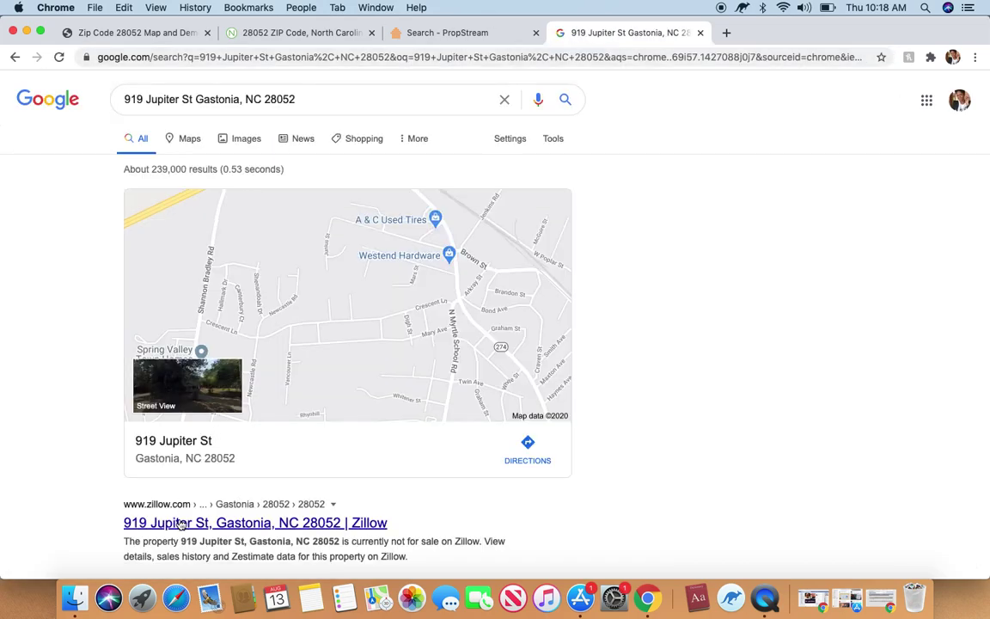
{"action": "left_click", "coordinate": [179, 522]}
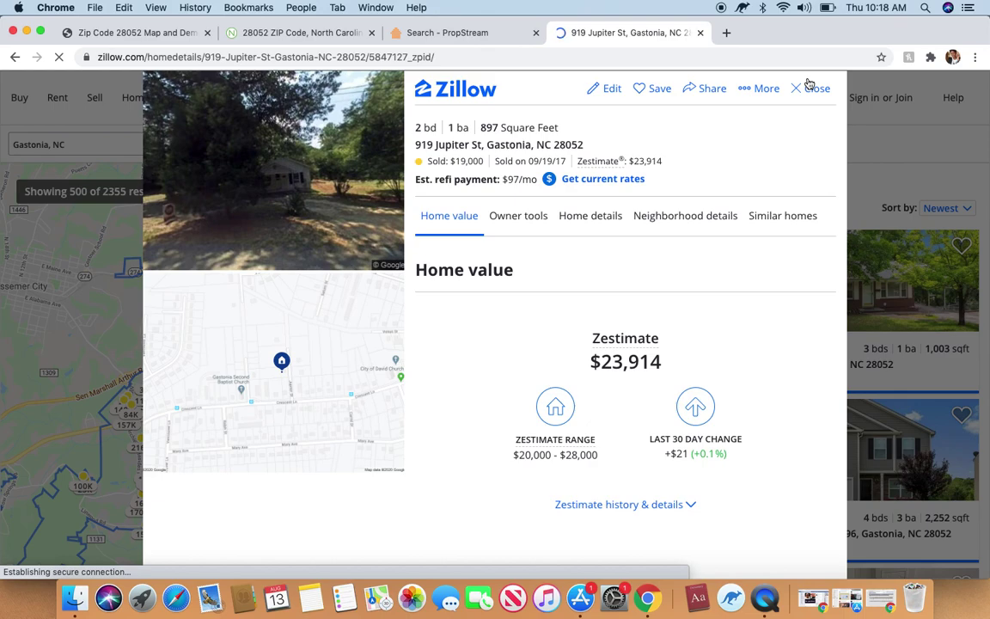
Close the Zillow home details and return to the PropStream tab.
{"action": "left_click", "coordinate": [808, 97]}
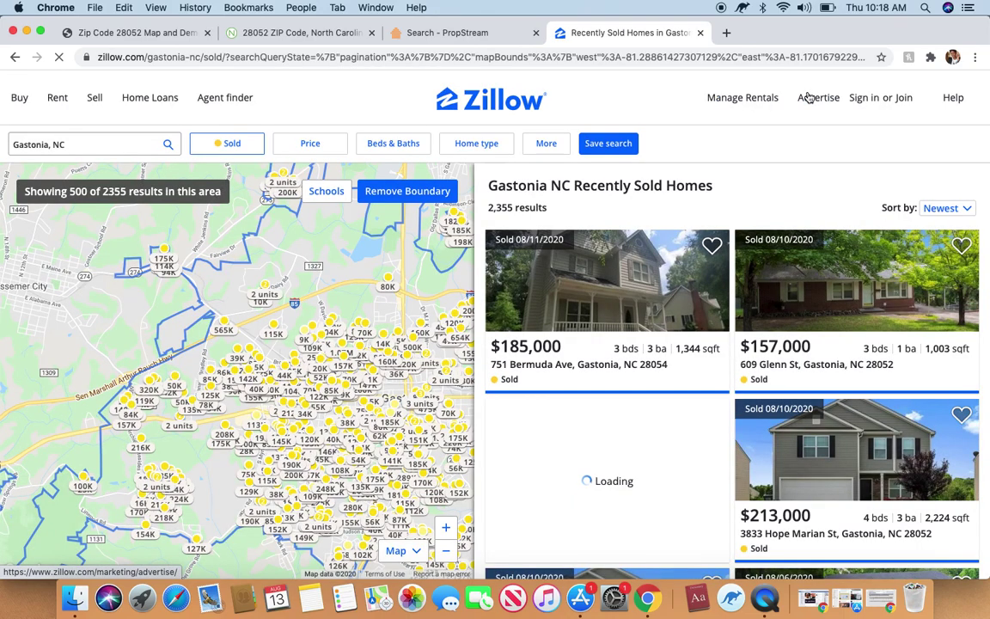
{"action": "left_click", "coordinate": [434, 36]}
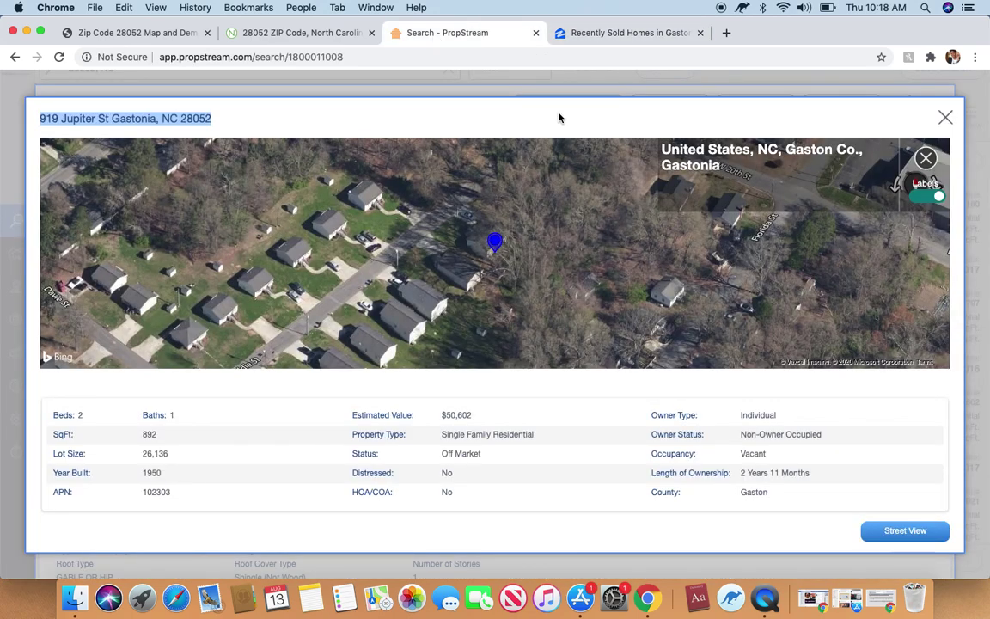
Close the aerial map and 919 Jupiter St detail popups, then reopen Search Options.
{"action": "left_click", "coordinate": [945, 118]}
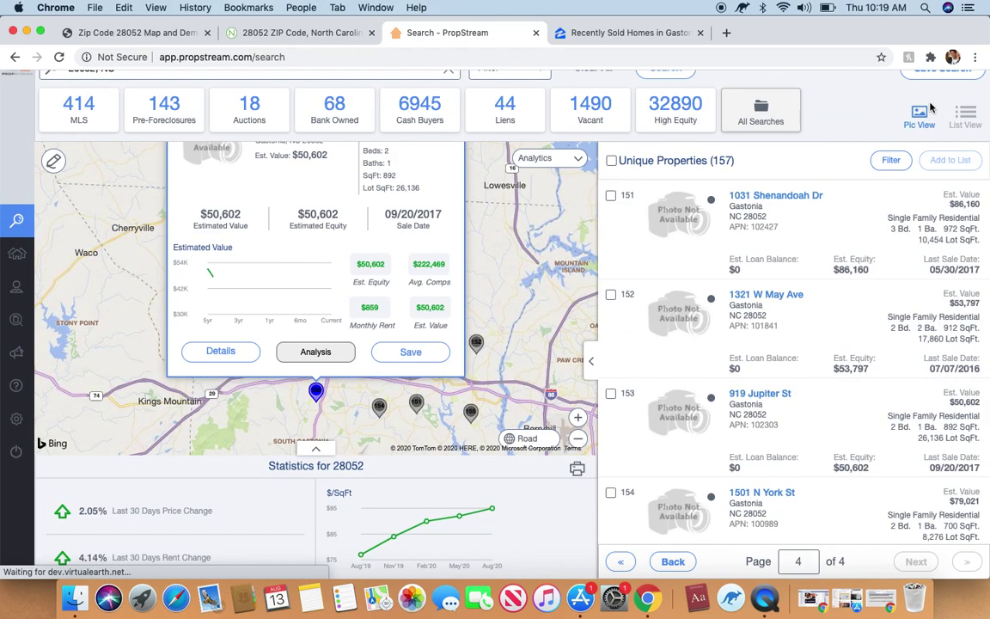
{"action": "left_click", "coordinate": [936, 105]}
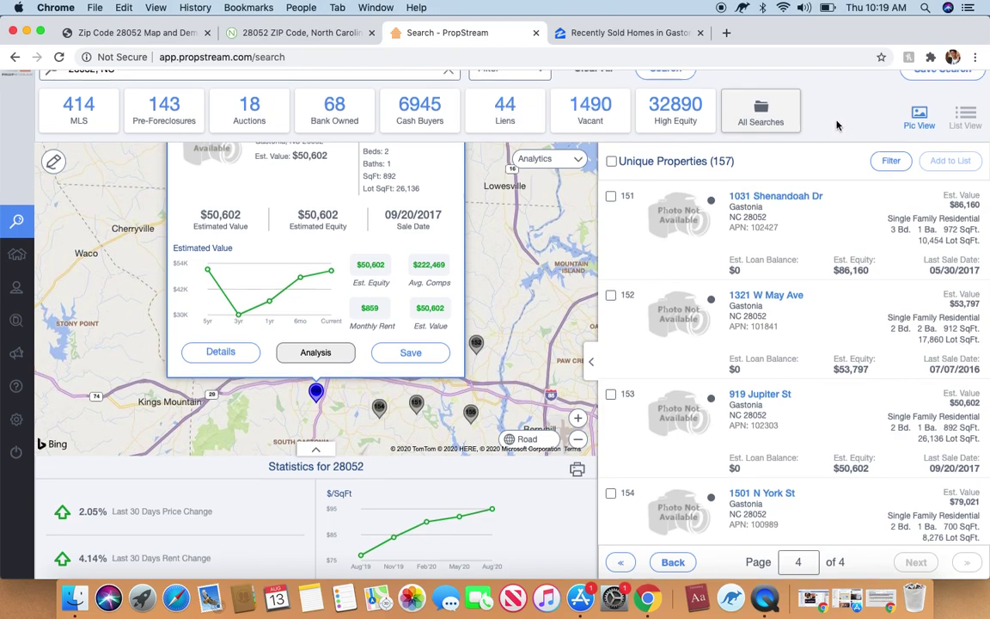
{"action": "scroll", "coordinate": [836, 126], "scroll_direction": "up", "scroll_amount": 1}
{"action": "left_click", "coordinate": [533, 89]}
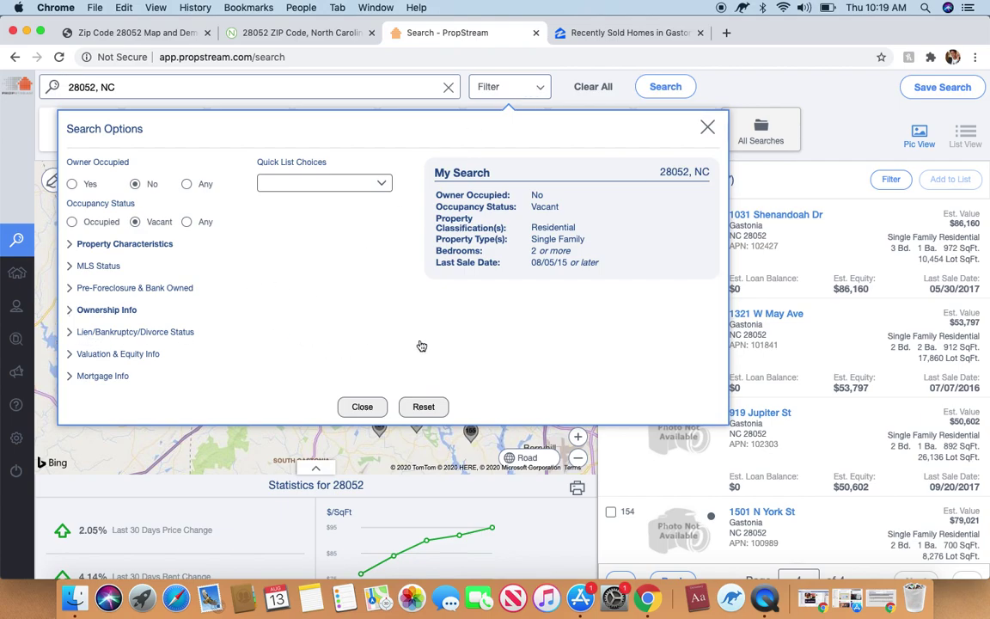
Remove the Last Sale Date criterion so the search returns 411 properties.
{"action": "mouse_move", "coordinate": [520, 262]}
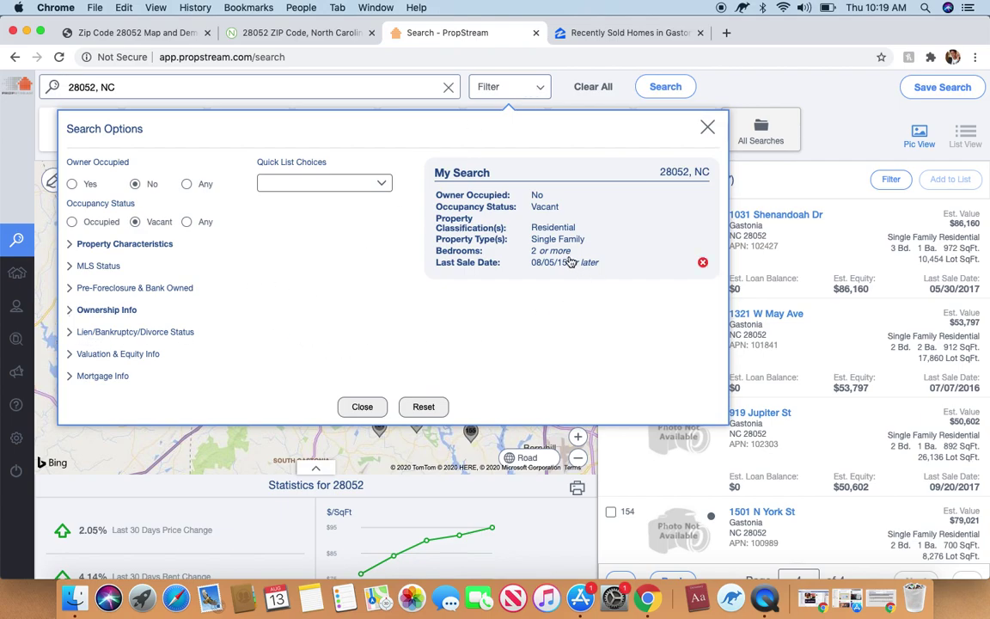
{"action": "left_click", "coordinate": [703, 263]}
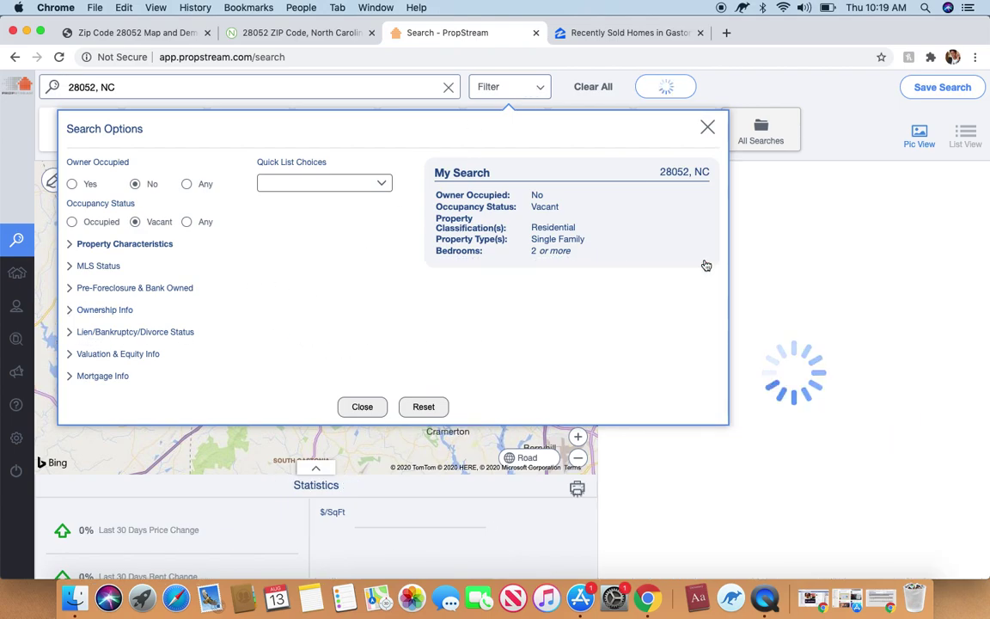
{"action": "left_click", "coordinate": [843, 126]}
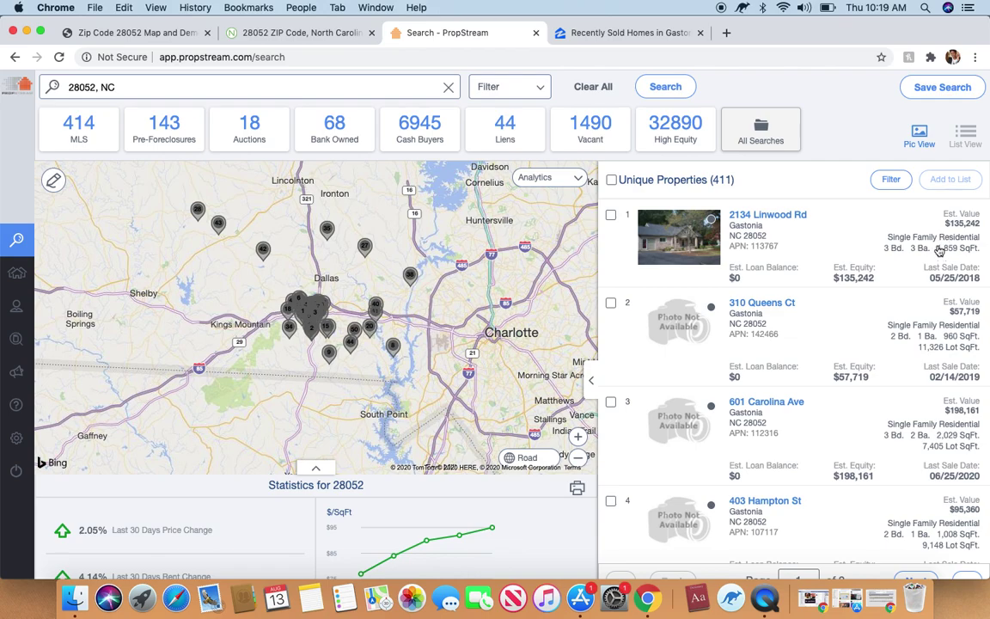
Page forward to results page 6 of 9 and open 308 S Liberty St.
{"action": "scroll", "coordinate": [954, 336], "scroll_direction": "down", "scroll_amount": 2}
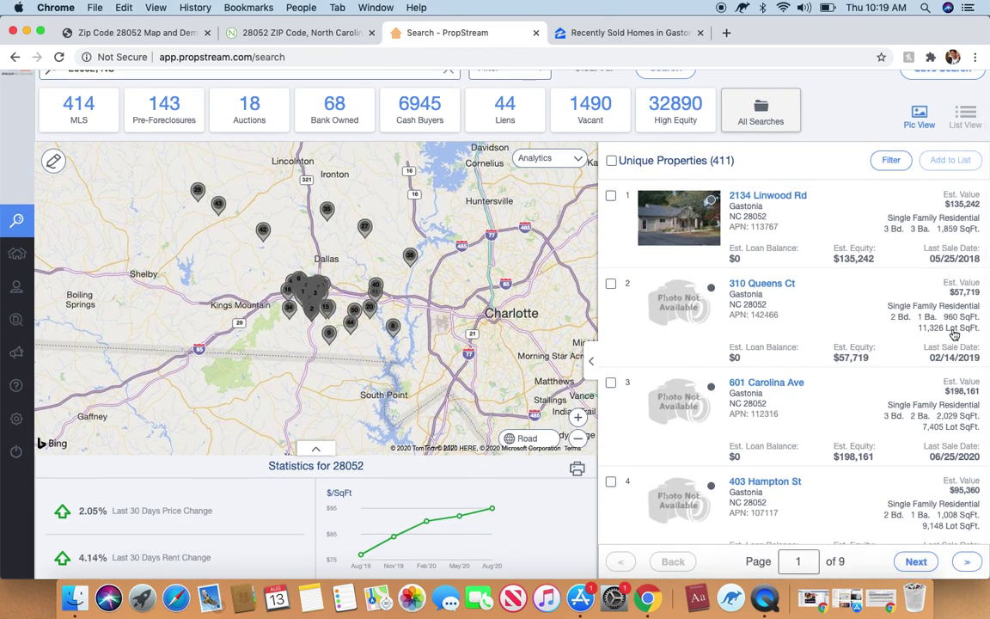
{"action": "left_click", "coordinate": [935, 561]}
{"action": "left_click", "coordinate": [915, 563]}
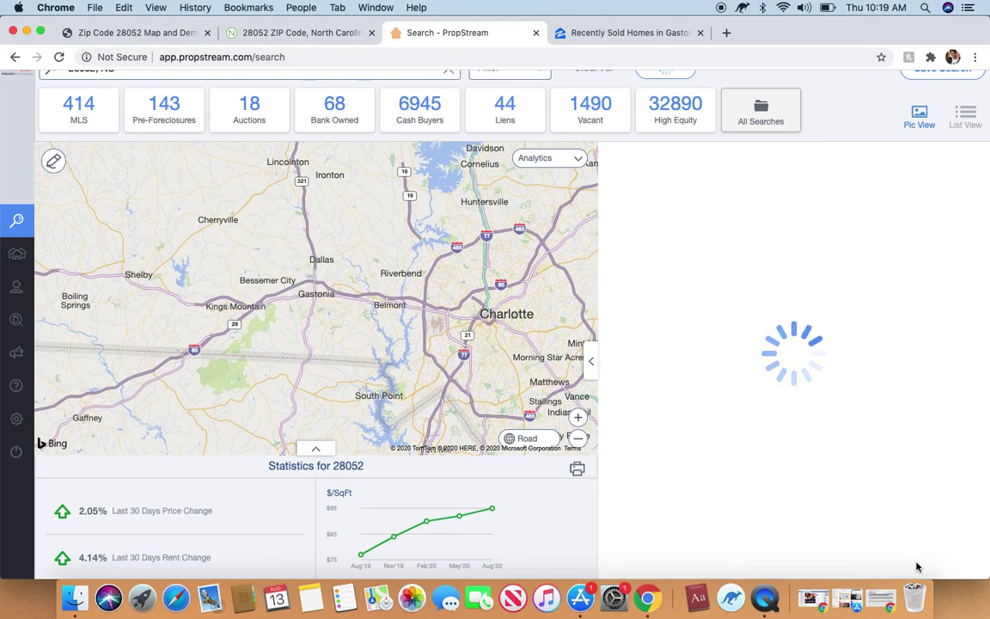
{"action": "left_click", "coordinate": [916, 566]}
{"action": "left_click", "coordinate": [916, 565]}
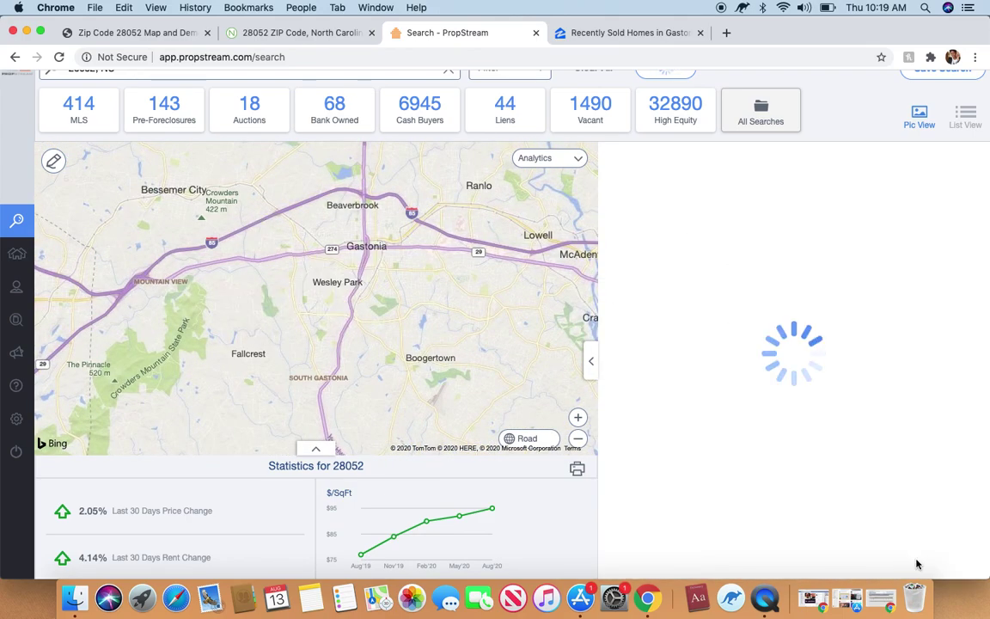
{"action": "left_click", "coordinate": [917, 564]}
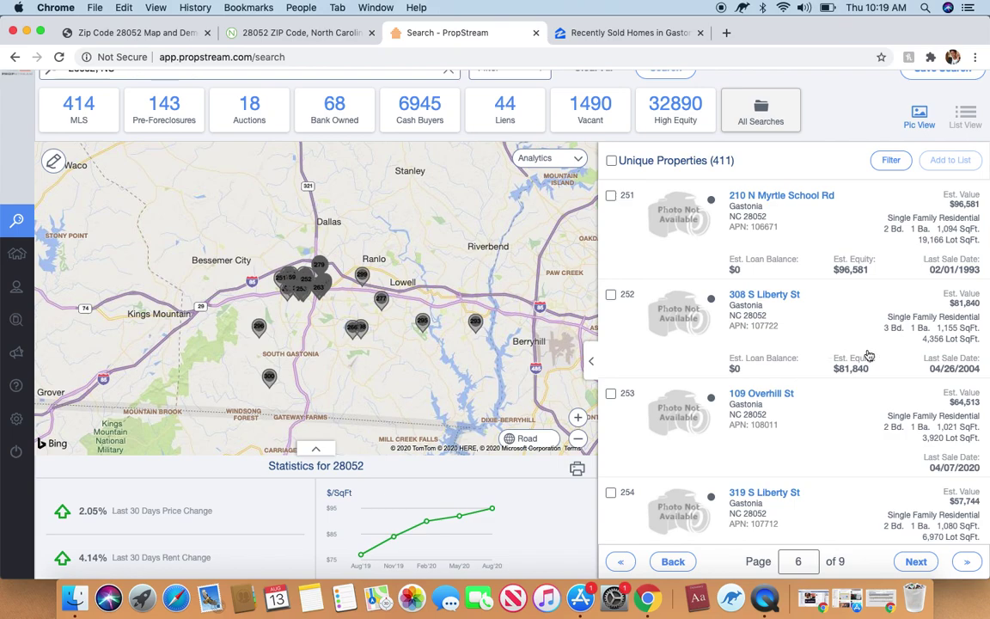
{"action": "left_click", "coordinate": [770, 294]}
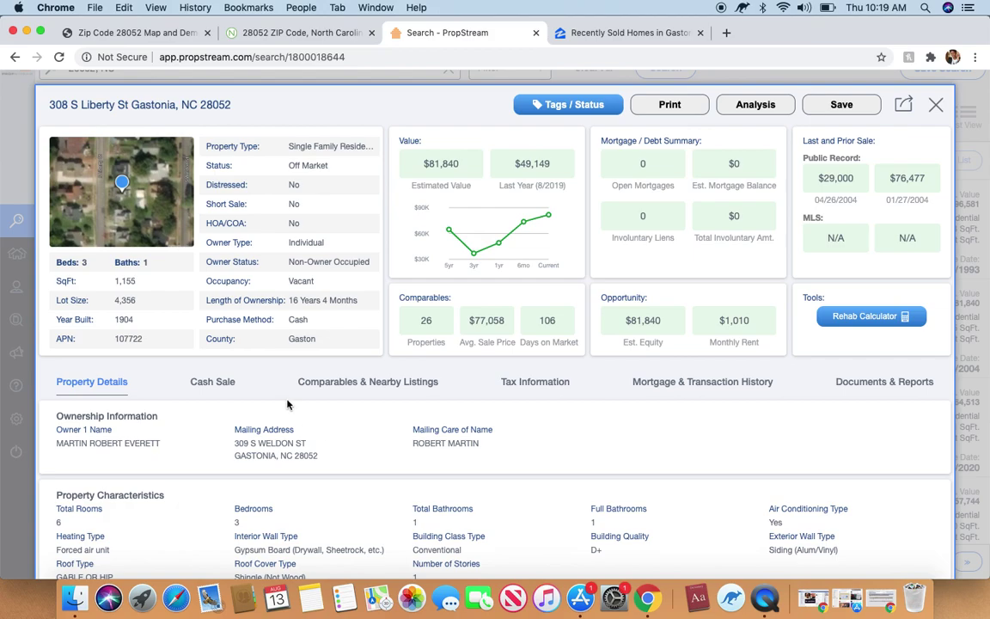
Scroll through 308 S Liberty St's details, then close the record back to page 6 of 9.
{"action": "scroll", "coordinate": [214, 471], "scroll_direction": "down", "scroll_amount": 4}
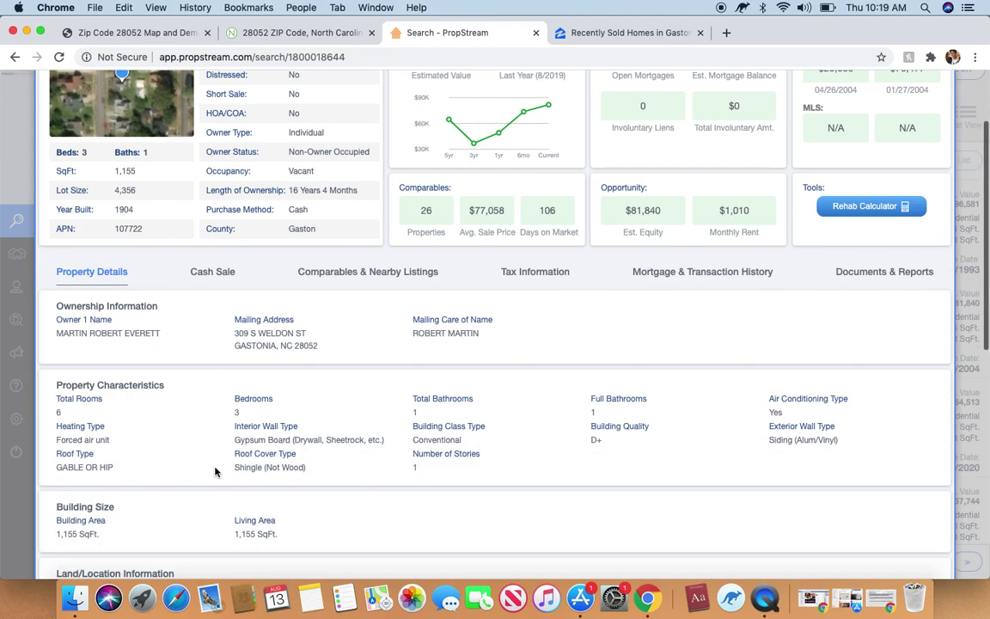
{"action": "scroll", "coordinate": [215, 471], "scroll_direction": "down", "scroll_amount": 4}
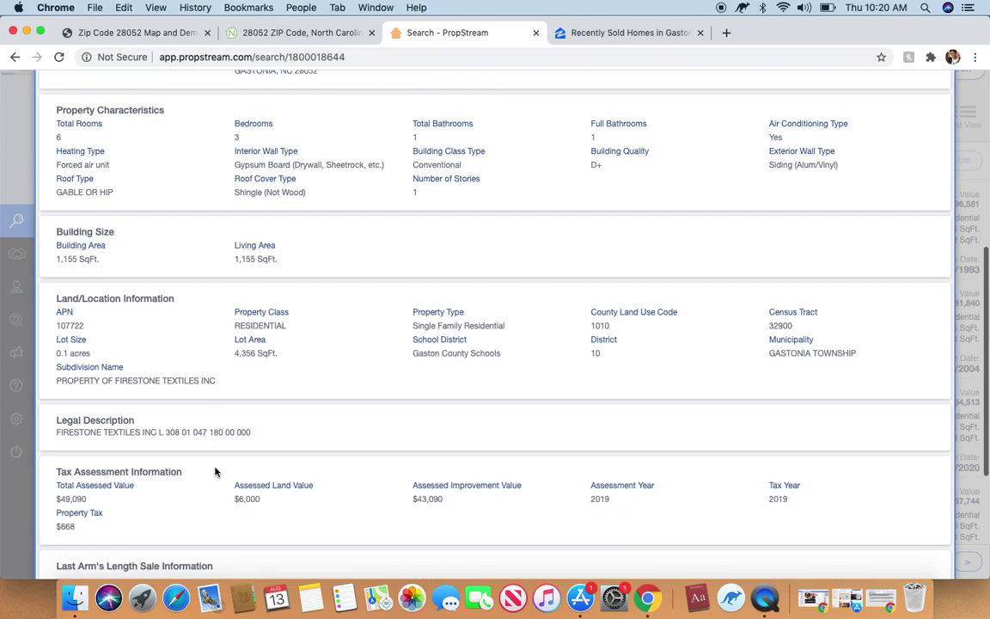
{"action": "scroll", "coordinate": [215, 472], "scroll_direction": "up", "scroll_amount": 2}
{"action": "scroll", "coordinate": [215, 471], "scroll_direction": "up", "scroll_amount": 7}
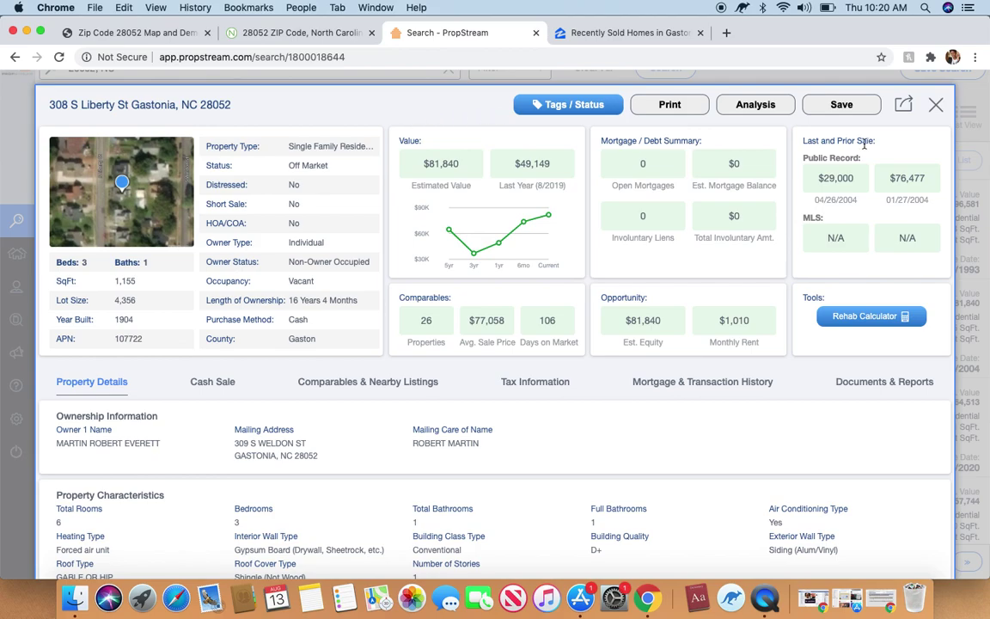
{"action": "left_click", "coordinate": [845, 91]}
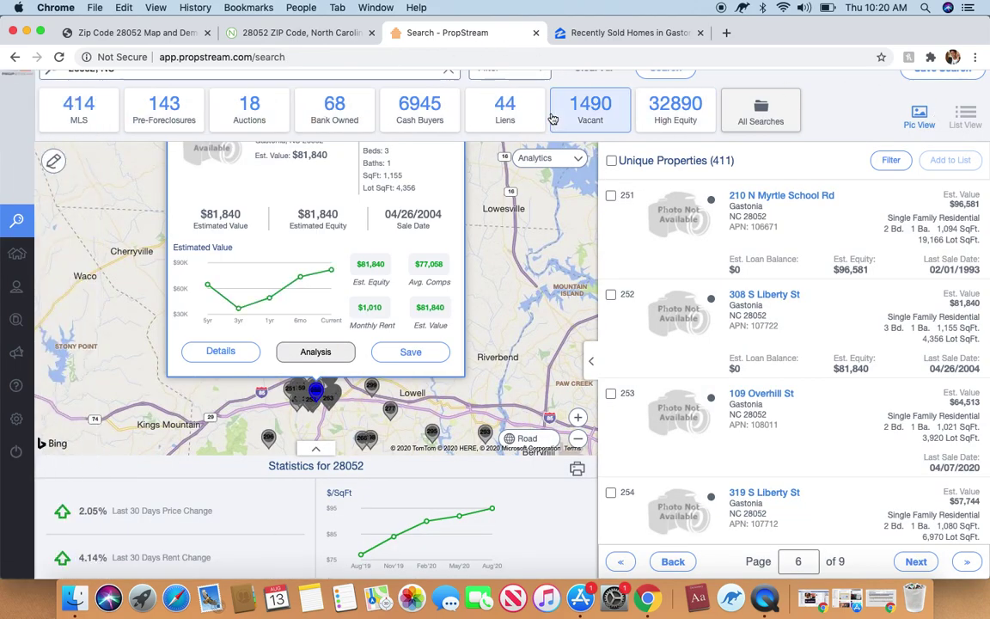
Filter the 28052 results to Vacant, then the 48 Pre-Foreclosures, then the 12,866 High Equity properties.
{"action": "left_click", "coordinate": [586, 113]}
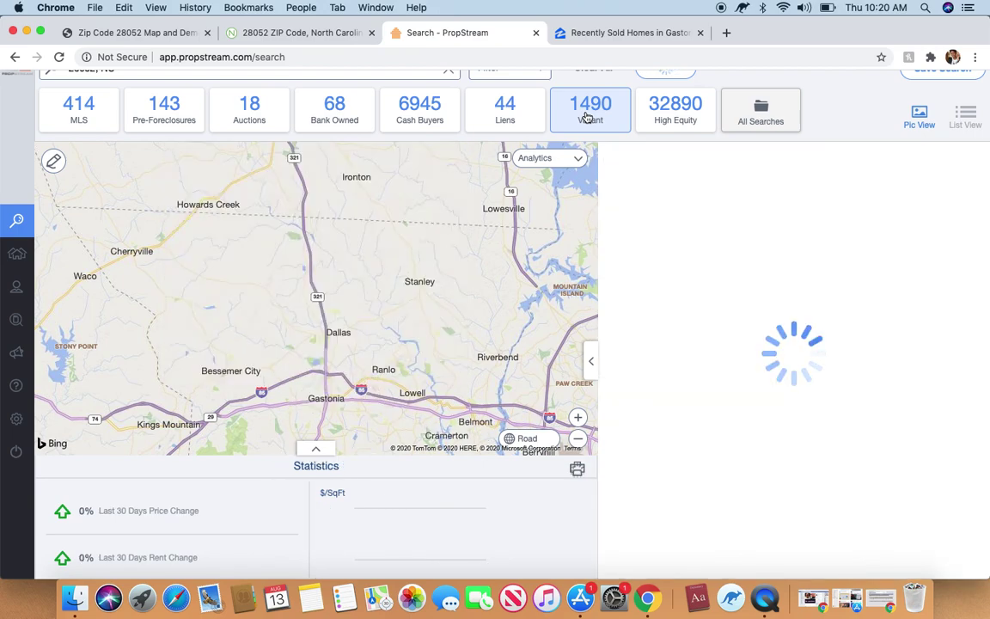
{"action": "left_click", "coordinate": [169, 117]}
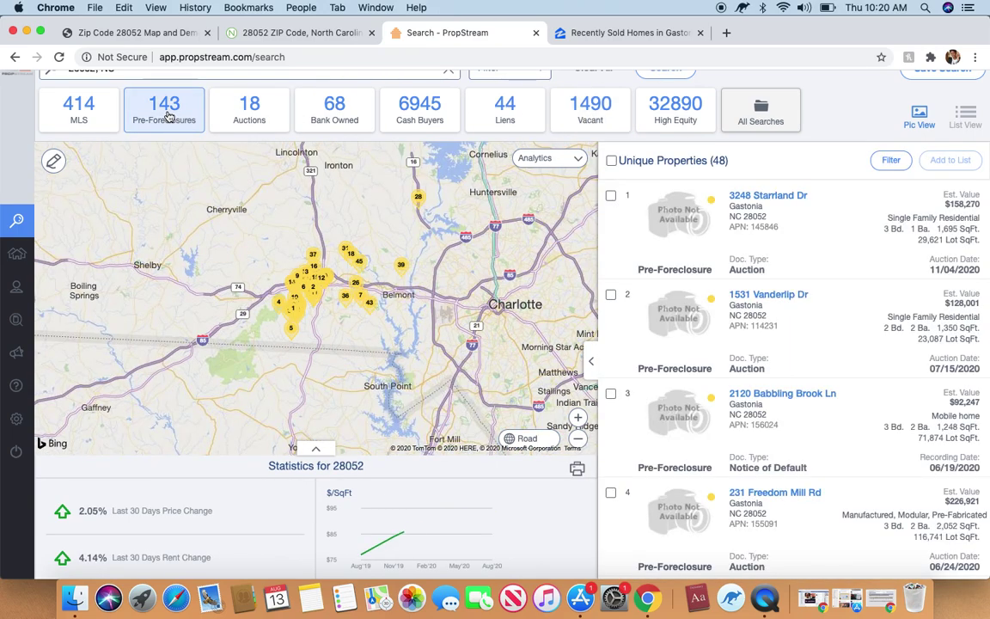
{"action": "left_click", "coordinate": [656, 116]}
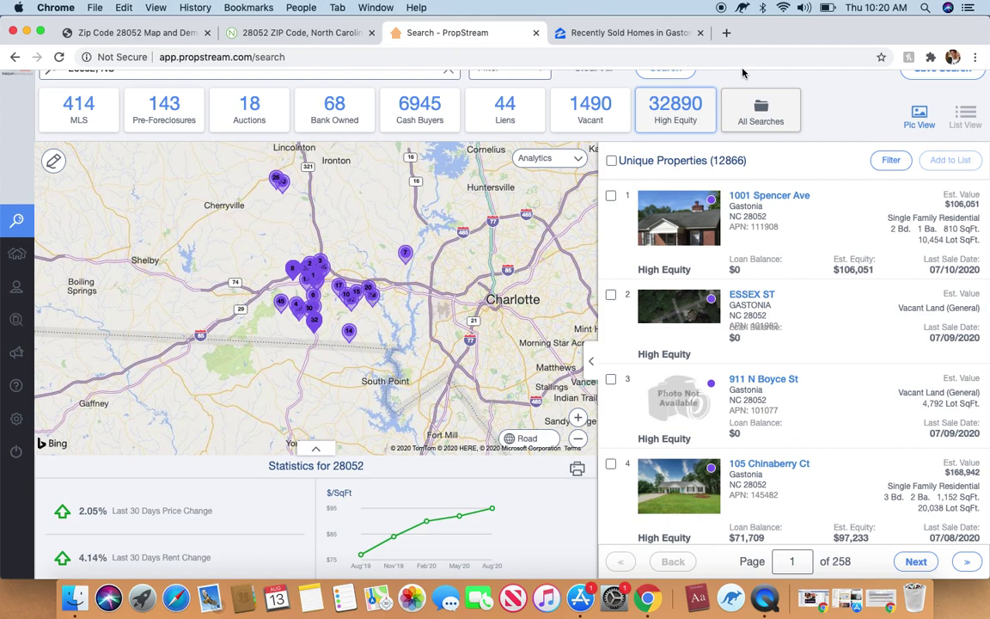
{"action": "left_click", "coordinate": [160, 34]}
Return to the Niche '28052 ZIP Code, North Carolina' page showing Gastonia's overall B grade.
{"action": "left_click", "coordinate": [294, 35]}
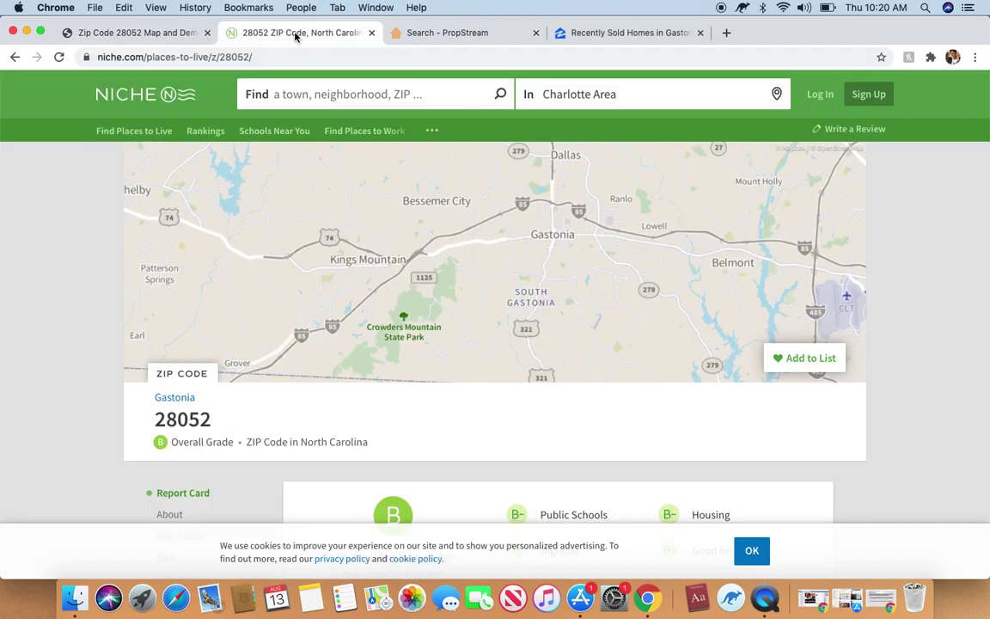